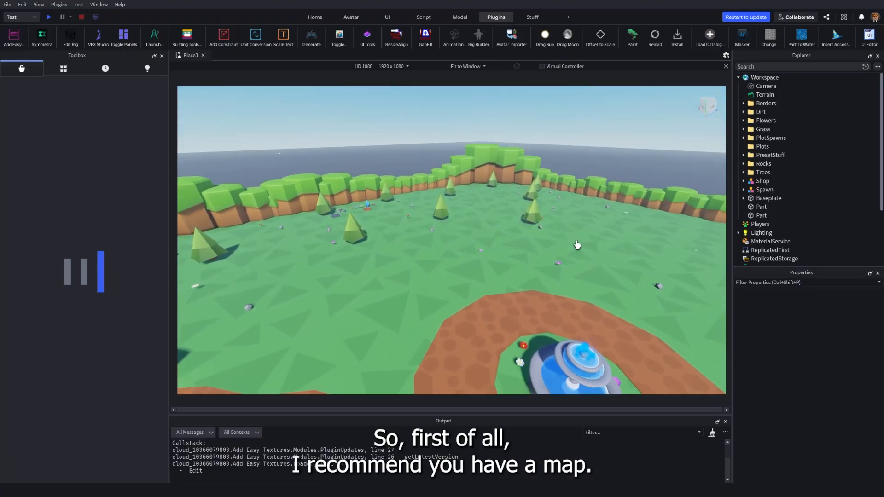
# - Look around the low-poly map, from the fountain area to the shop stall with the striped awning
pyautogui.scroll(-3, 473, 285)
pyautogui.moveTo(474, 285); pyautogui.dragTo(480, 286, button='right')
pyautogui.scroll(4, 530, 305)
pyautogui.moveTo(524, 305); pyautogui.dragTo(521, 302, button='right')
pyautogui.moveTo(479, 282); pyautogui.dragTo(479, 270, button='right')
pyautogui.press('q')
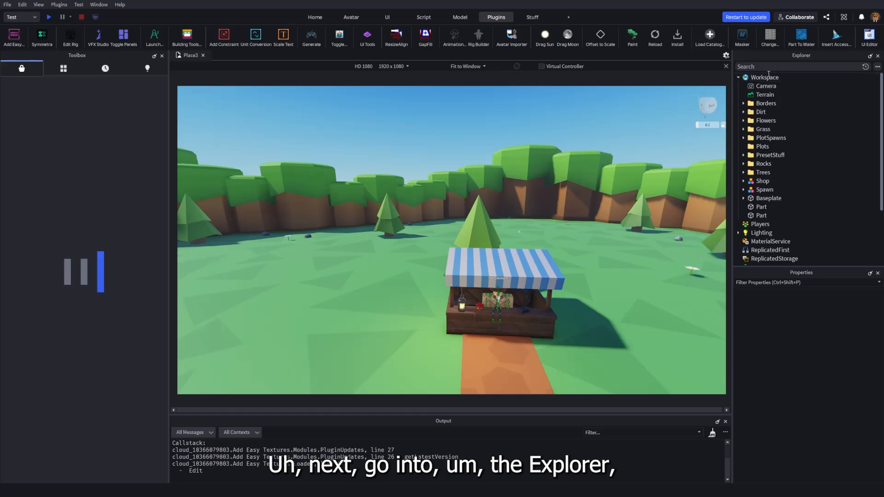
# - Select the Lighting service and try a warm orange-red Ambient colour of [238, 65, 7]
pyautogui.click(760, 233)
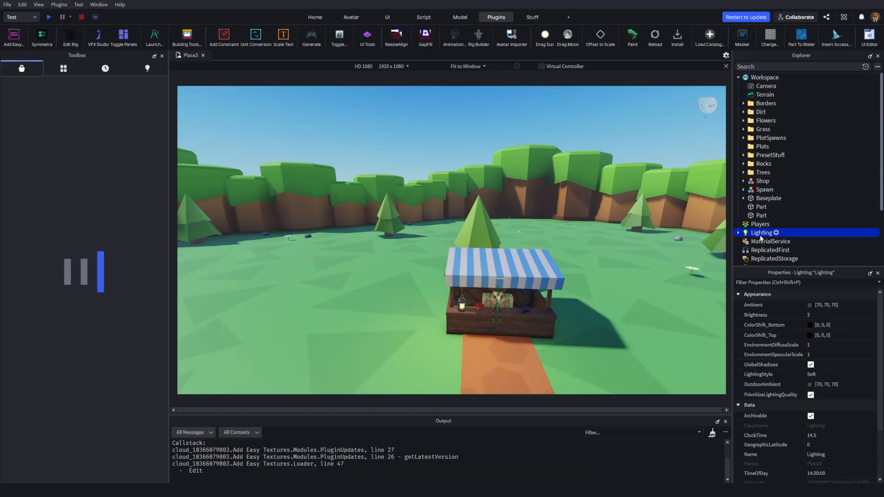
pyautogui.click(738, 233)
pyautogui.click(739, 234)
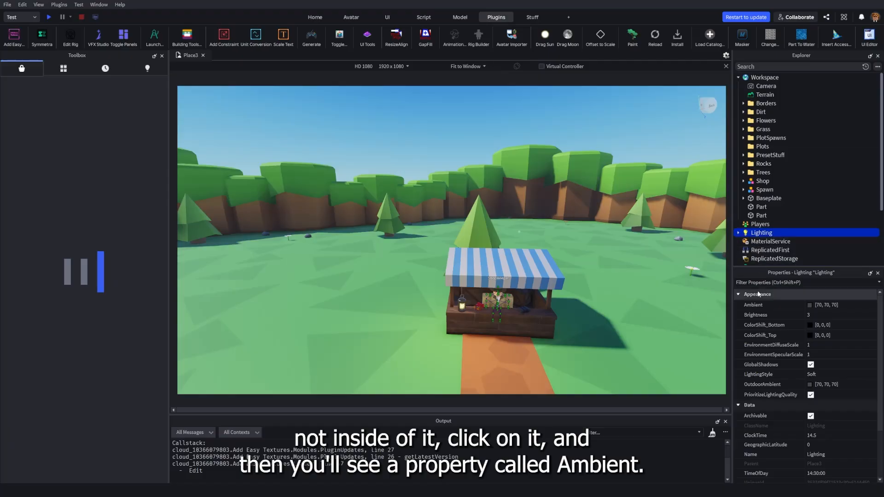
pyautogui.click(811, 304)
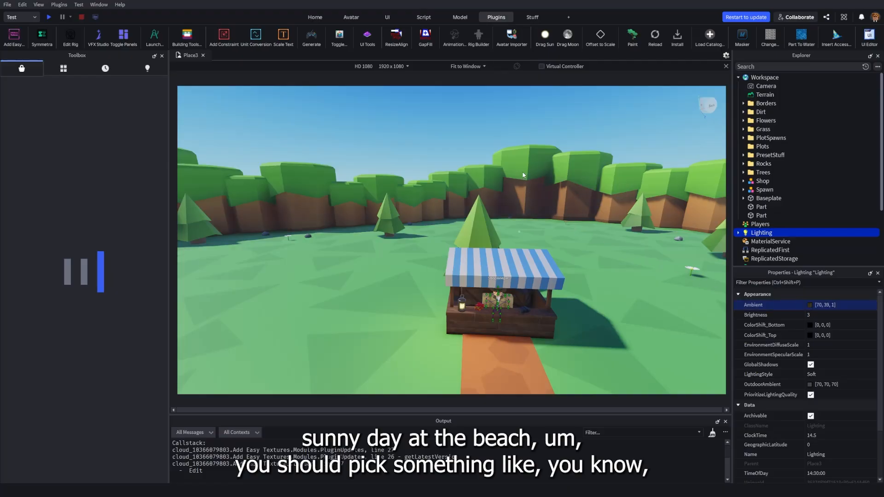
pyautogui.moveTo(538, 193); pyautogui.dragTo(528, 176)
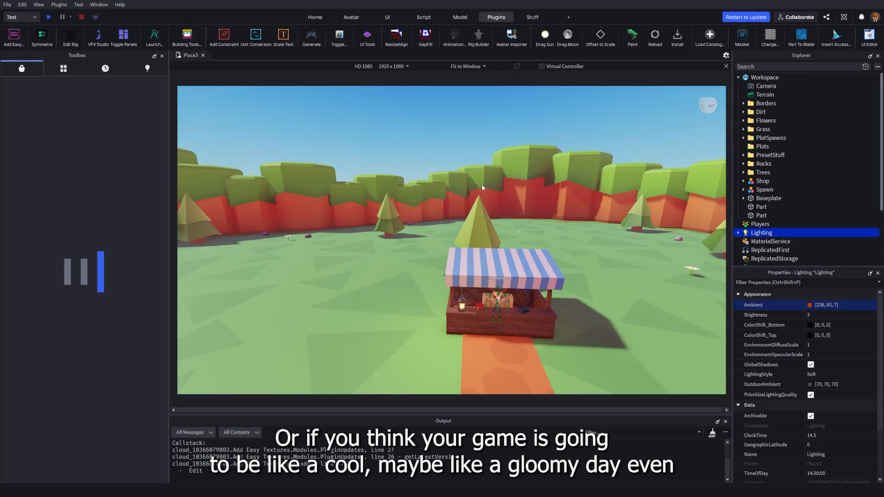
# - Change the Lighting service's Ambient colour to a bluish purple, [106, 54, 238]
pyautogui.moveTo(461, 173)
pyautogui.mouseDown()
pyautogui.moveTo(477, 174)
pyautogui.moveTo(451, 175)
pyautogui.moveTo(474, 184)
pyautogui.moveTo(466, 184)
pyautogui.mouseUp()
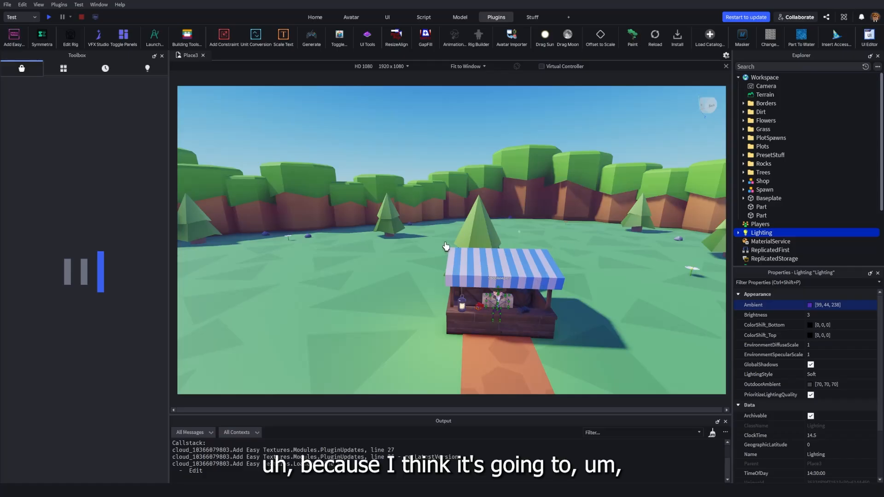
pyautogui.moveTo(478, 243); pyautogui.dragTo(498, 237, button='right')
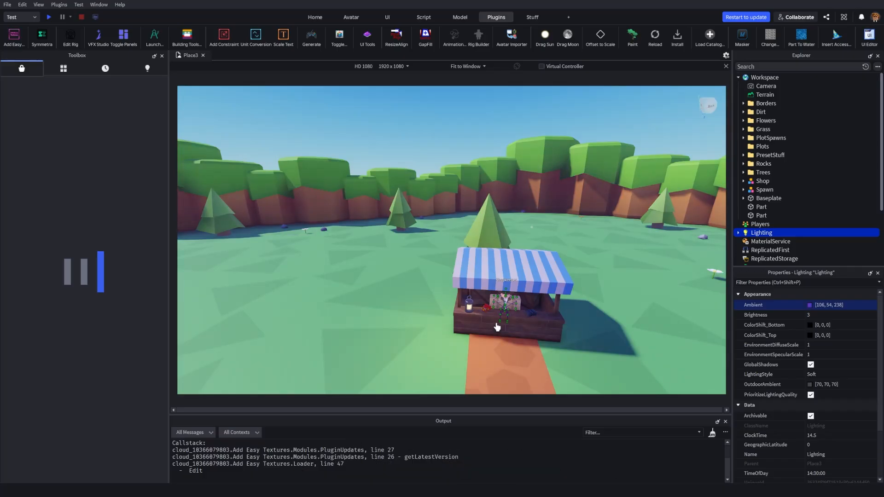
pyautogui.moveTo(497, 326); pyautogui.dragTo(525, 322, button='right')
pyautogui.moveTo(525, 213); pyautogui.dragTo(528, 212, button='right')
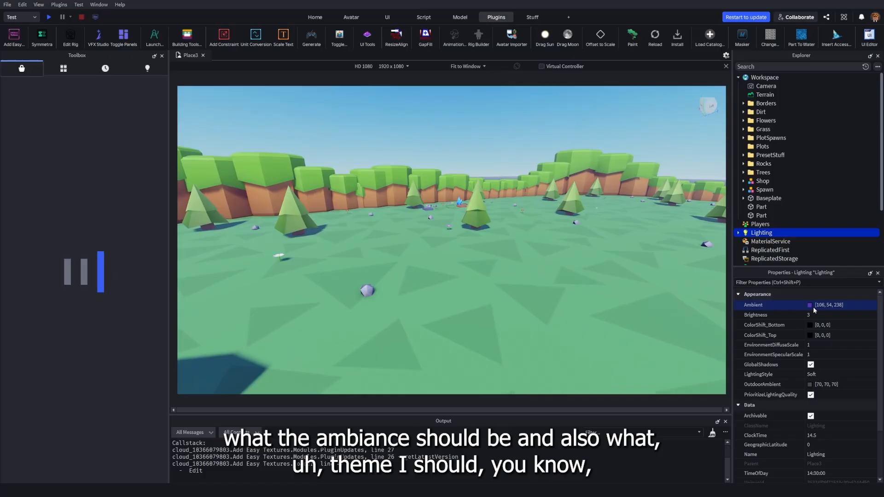
pyautogui.moveTo(541, 244); pyautogui.dragTo(542, 249, button='right')
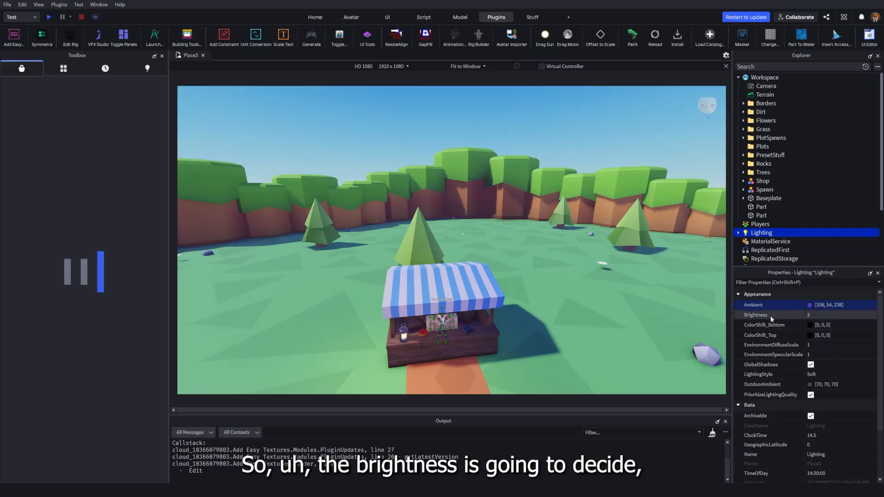
# - Try the Lighting Brightness at about 4.07 and at 0 to compare the effect on the map
pyautogui.click(827, 316)
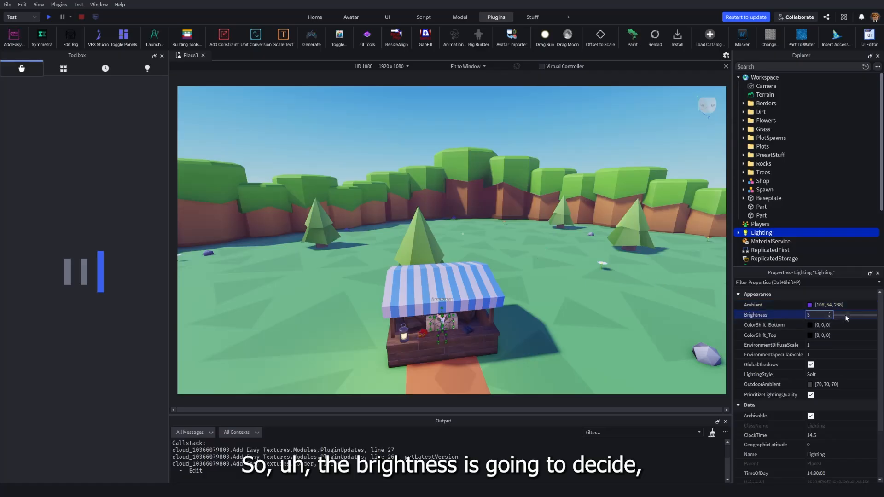
pyautogui.moveTo(846, 314)
pyautogui.mouseDown()
pyautogui.moveTo(834, 316)
pyautogui.moveTo(864, 316)
pyautogui.moveTo(853, 315)
pyautogui.mouseUp()
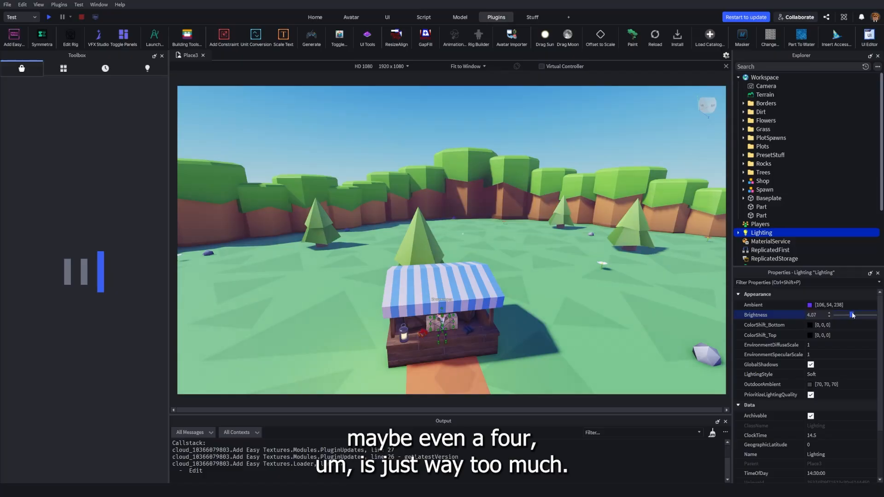
pyautogui.moveTo(853, 315); pyautogui.dragTo(836, 319)
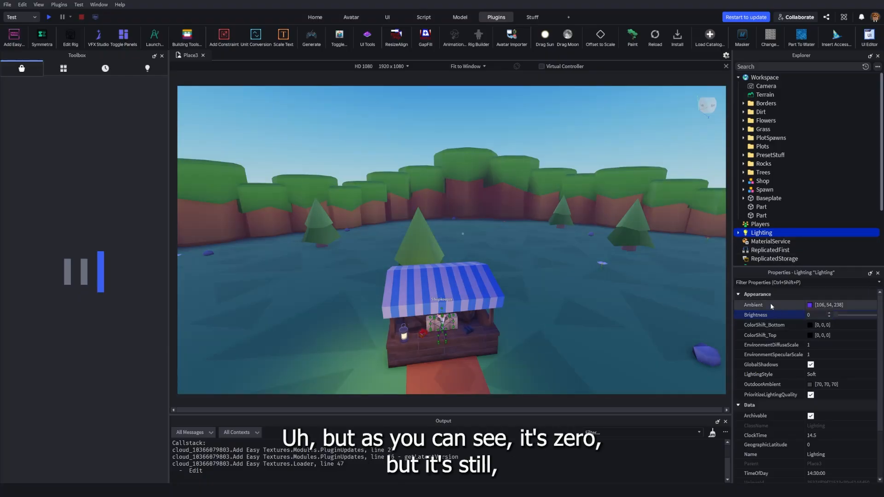
# - Try a night-time look by lowering the Lighting ClockTime to 2.4
pyautogui.moveTo(595, 282); pyautogui.dragTo(595, 282, button='right')
pyautogui.scroll(2, 448, 225)
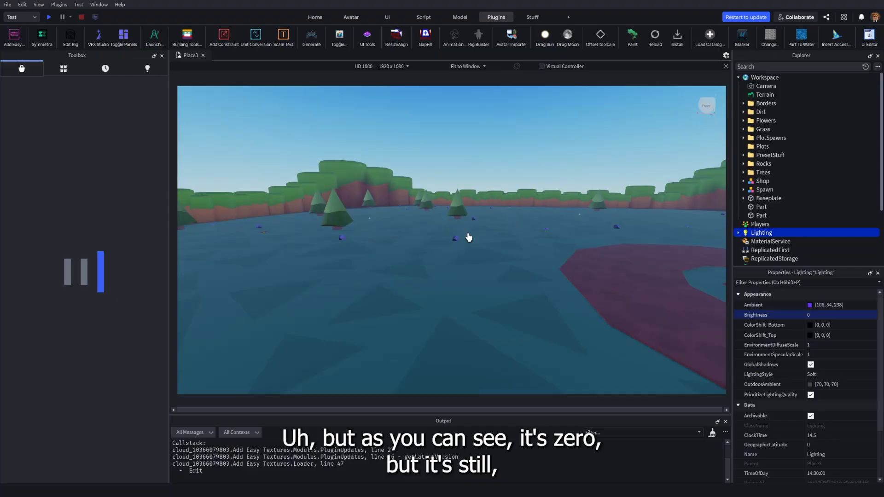
pyautogui.moveTo(499, 234); pyautogui.dragTo(501, 236, button='right')
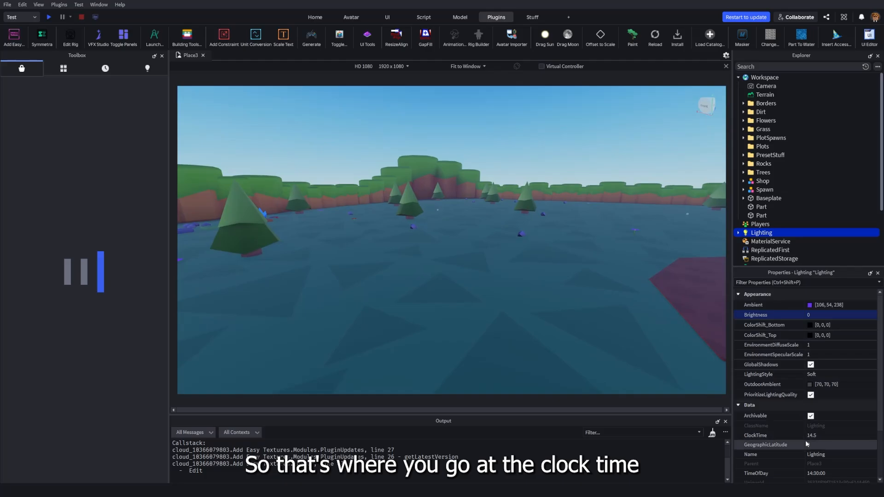
pyautogui.click(836, 435)
pyautogui.moveTo(858, 435); pyautogui.dragTo(840, 438)
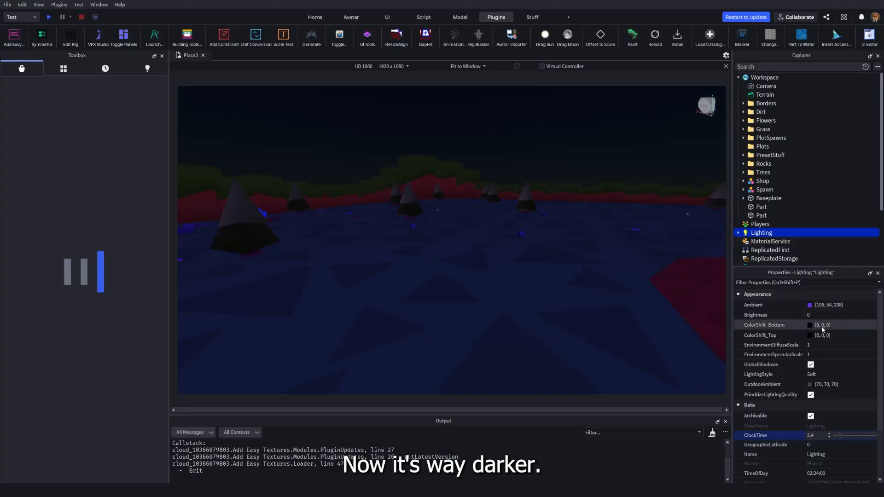
# - Try adjusting EnvironmentDiffuseScale and EnvironmentSpecularScale in the dark scene, ending with both at 1
pyautogui.click(819, 347)
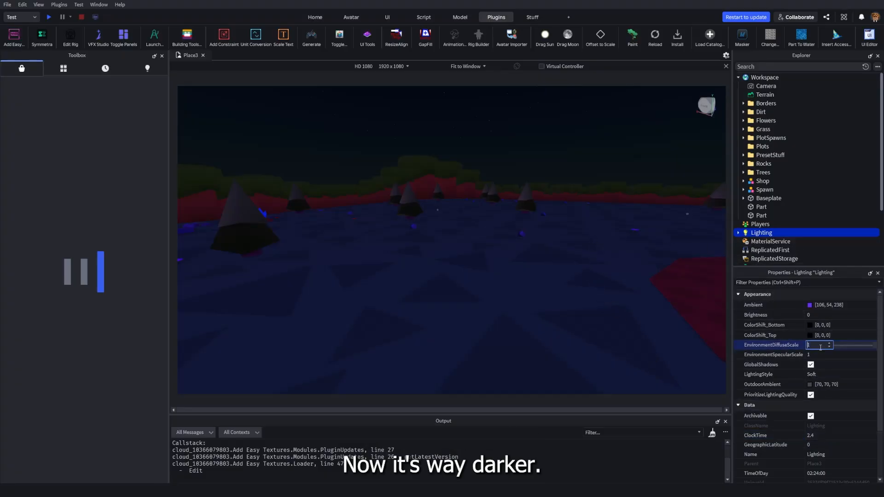
pyautogui.moveTo(874, 345)
pyautogui.mouseDown()
pyautogui.moveTo(840, 347)
pyautogui.moveTo(873, 345)
pyautogui.mouseUp()
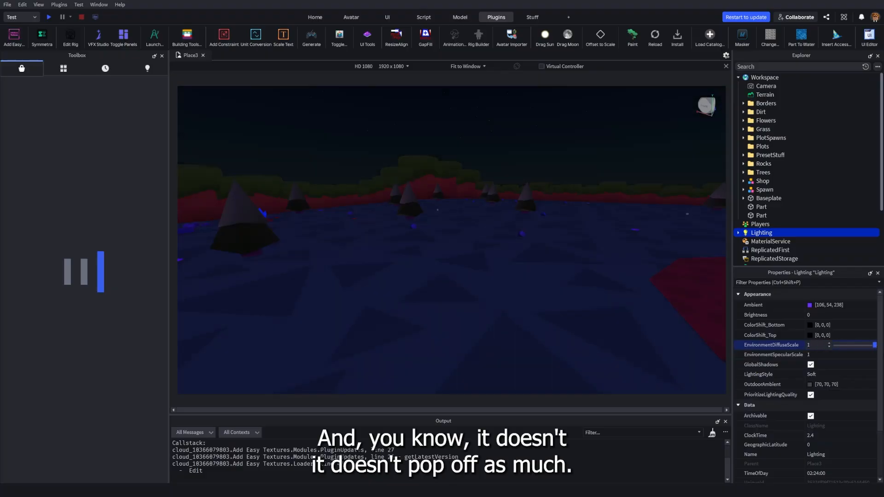
pyautogui.click(850, 354)
pyautogui.click(875, 356)
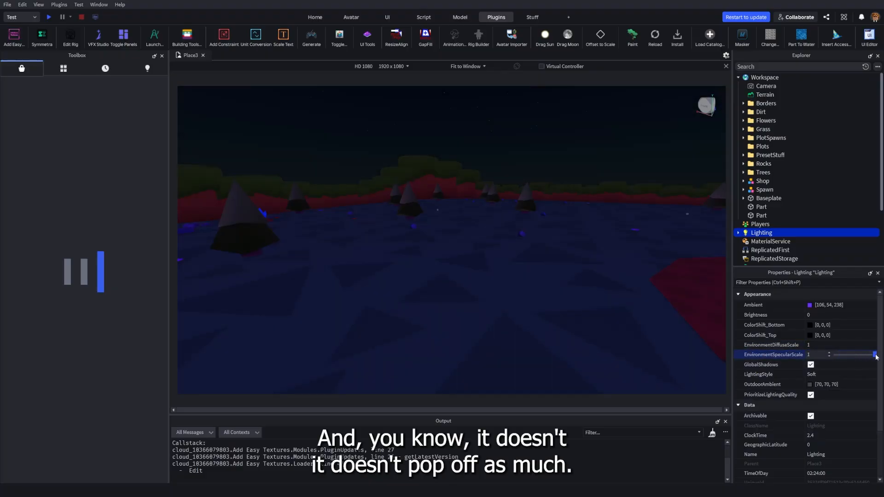
# - Set the Lighting ClockTime to 12 for midday light
pyautogui.click(819, 437)
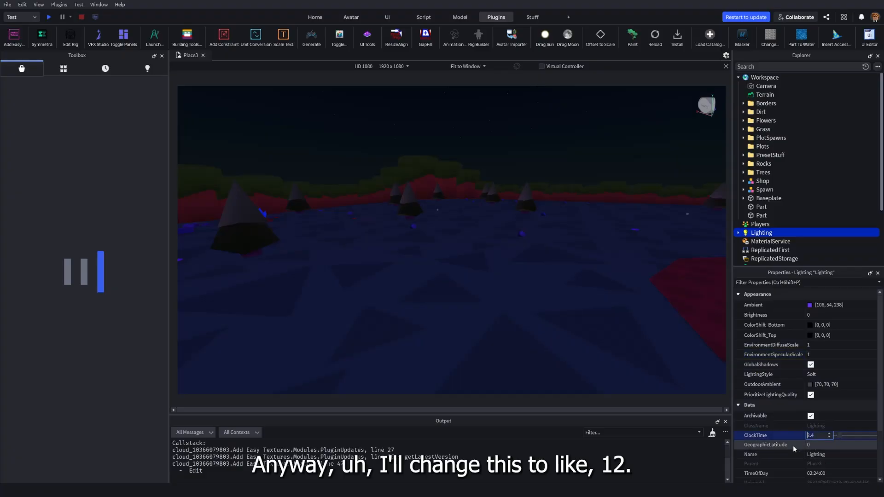
pyautogui.write('12')
pyautogui.press('Return')
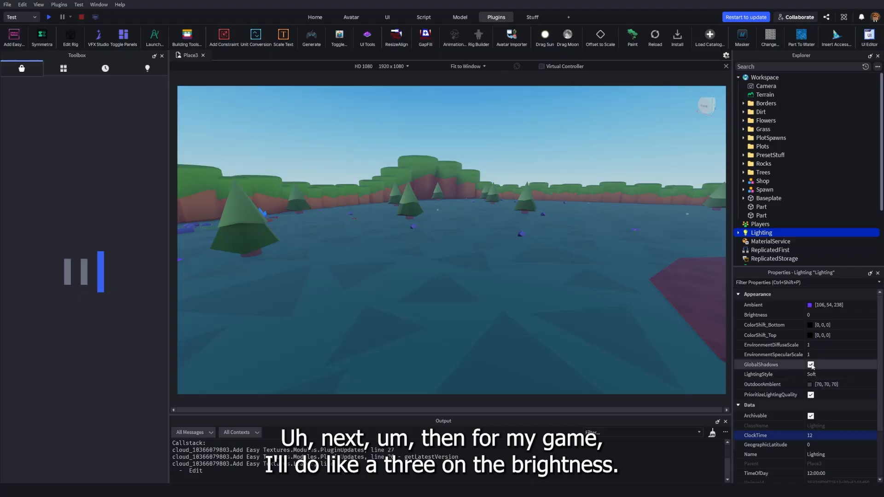
# - Set the Lighting Brightness to 3 and check the brighter scene around the trees, flowers and crystals
pyautogui.click(813, 316)
pyautogui.write('3')
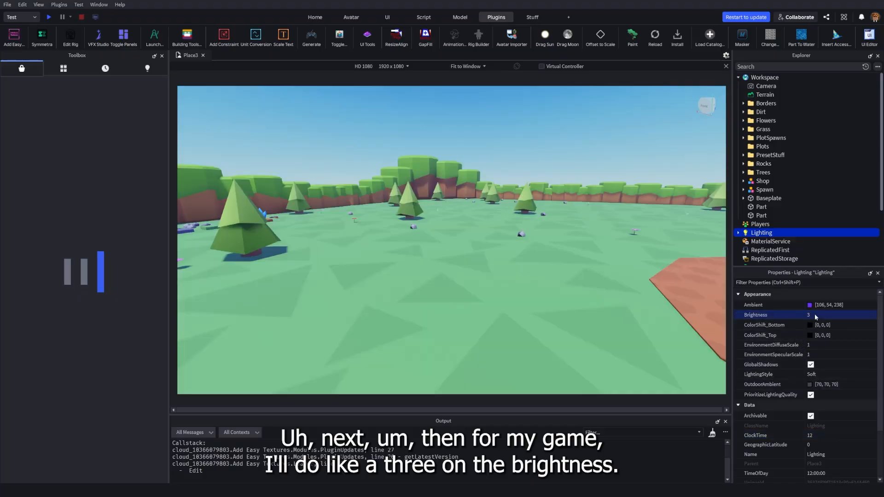
pyautogui.write('a')
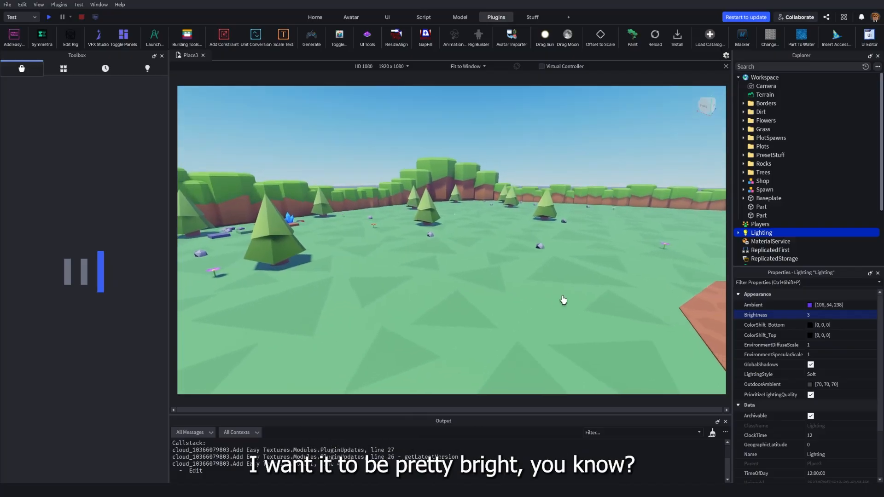
pyautogui.write('w')
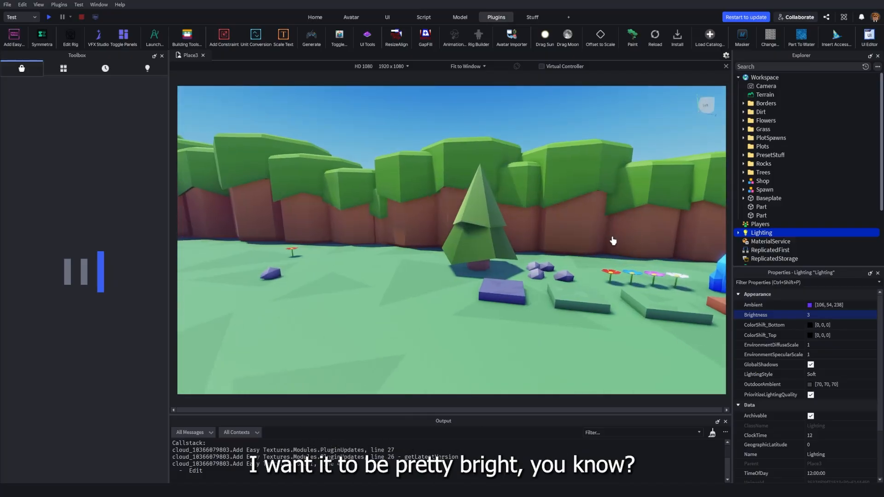
pyautogui.write('w')
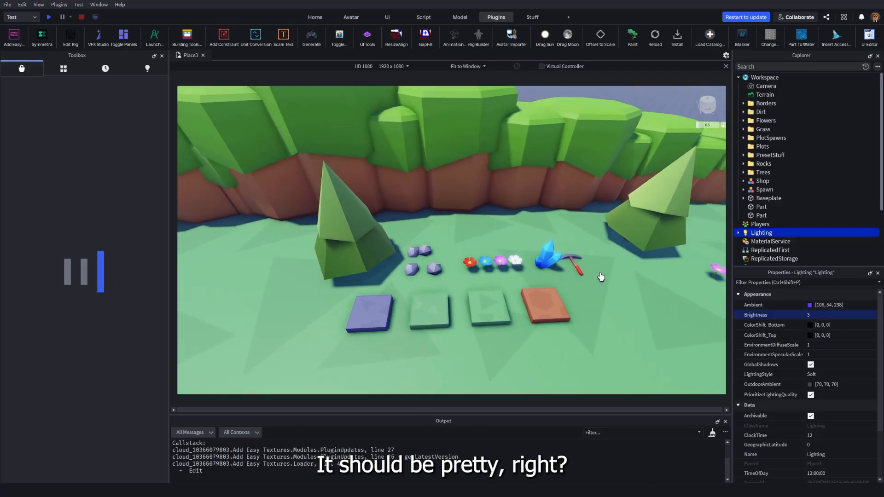
pyautogui.write('w')
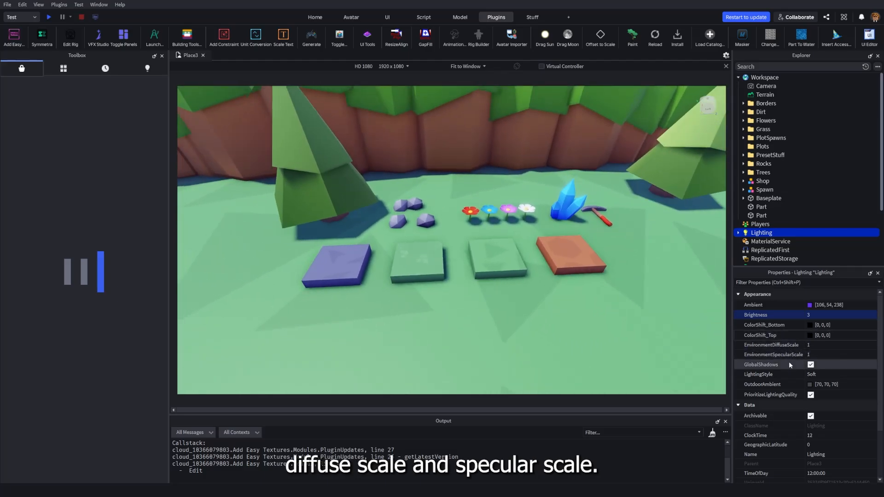
# - Try EnvironmentDiffuseScale at 0 and return it to 1
pyautogui.moveTo(606, 305); pyautogui.dragTo(605, 307, button='right')
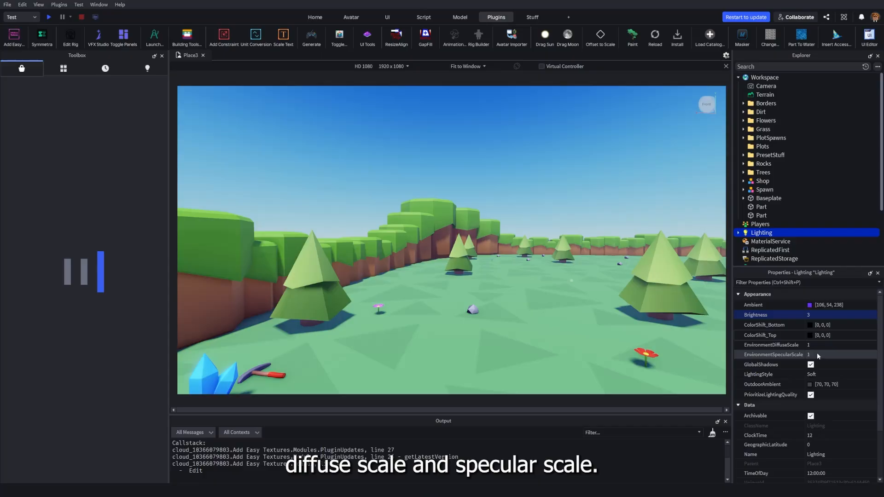
pyautogui.click(867, 346)
pyautogui.moveTo(875, 347); pyautogui.dragTo(812, 356)
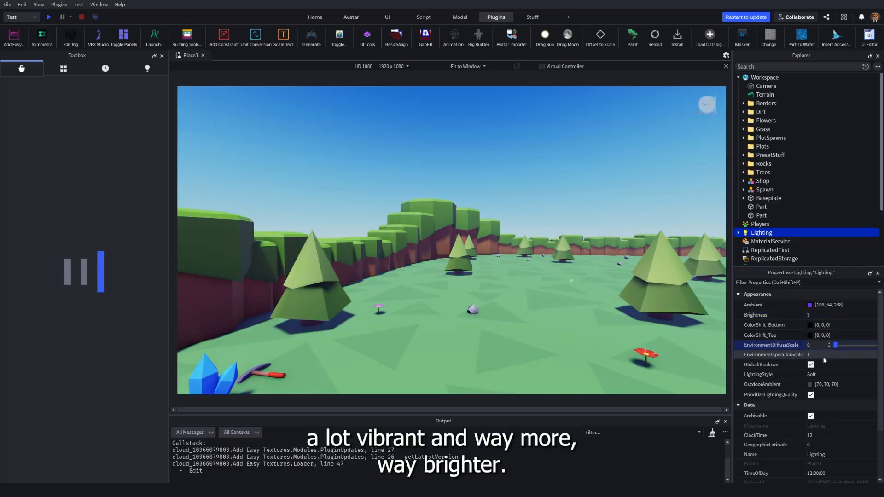
pyautogui.click(829, 344)
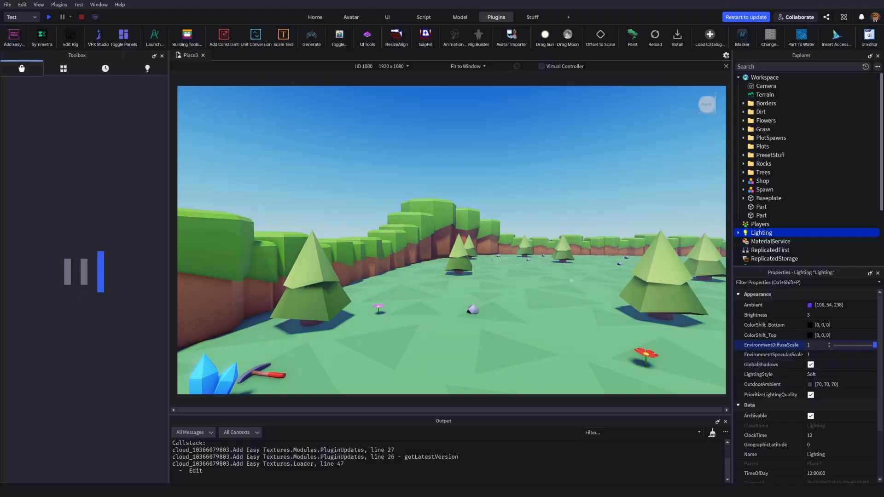
# - Try lower EnvironmentSpecularScale values, including about 0.319, and bring it down to 0
pyautogui.click(835, 355)
pyautogui.moveTo(846, 357); pyautogui.dragTo(831, 356)
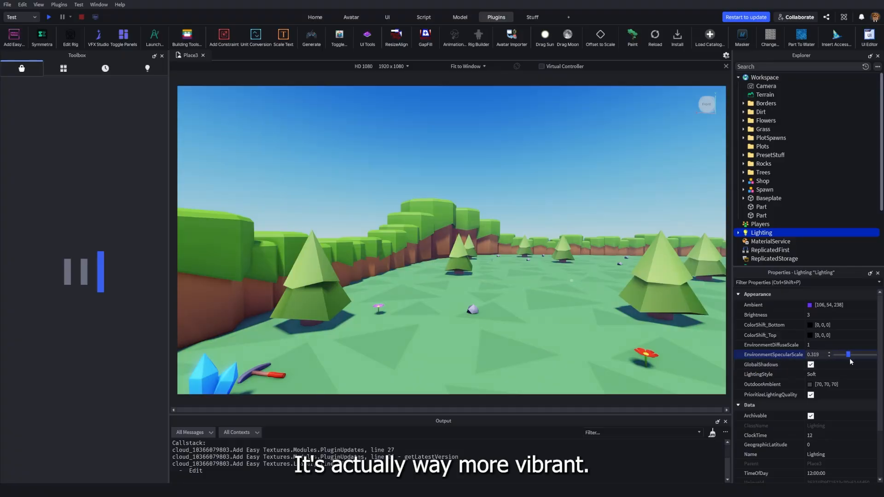
pyautogui.moveTo(835, 354); pyautogui.dragTo(864, 366)
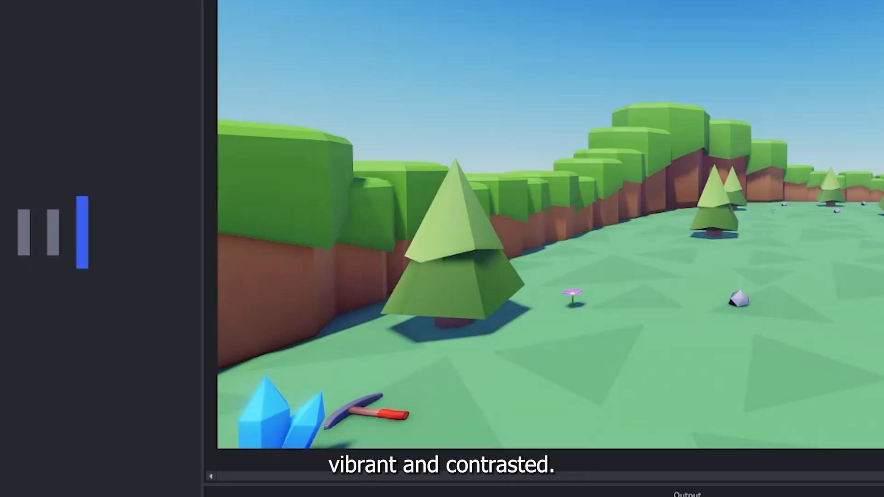
pyautogui.moveTo(852, 354); pyautogui.dragTo(792, 356)
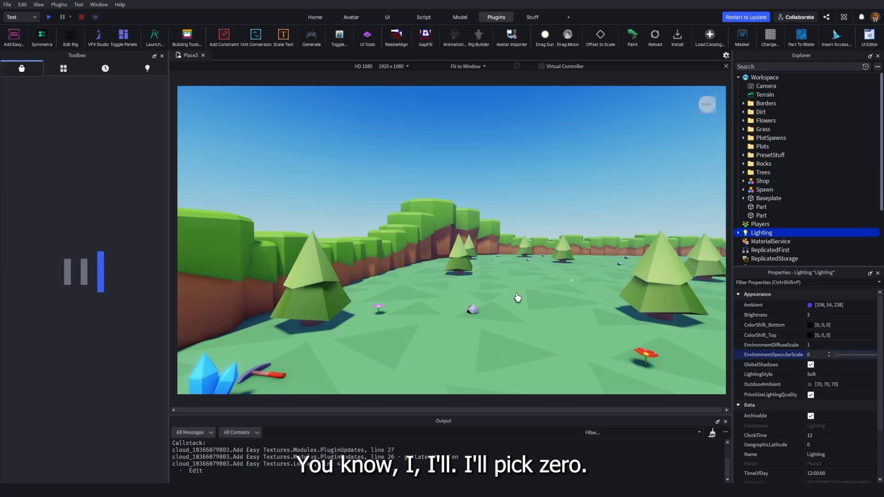
# - Set EnvironmentSpecularScale to 1 and reselect the Lighting service after checking the scene
pyautogui.click(832, 354)
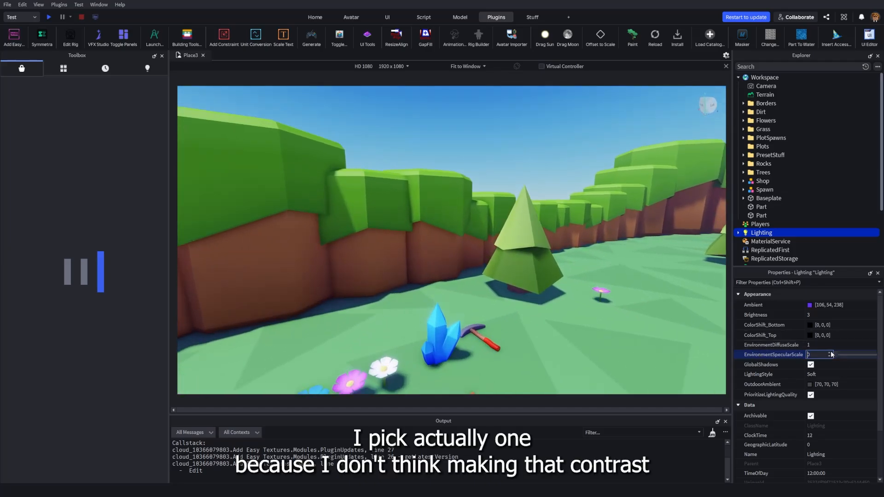
pyautogui.write('1')
pyautogui.press('Return')
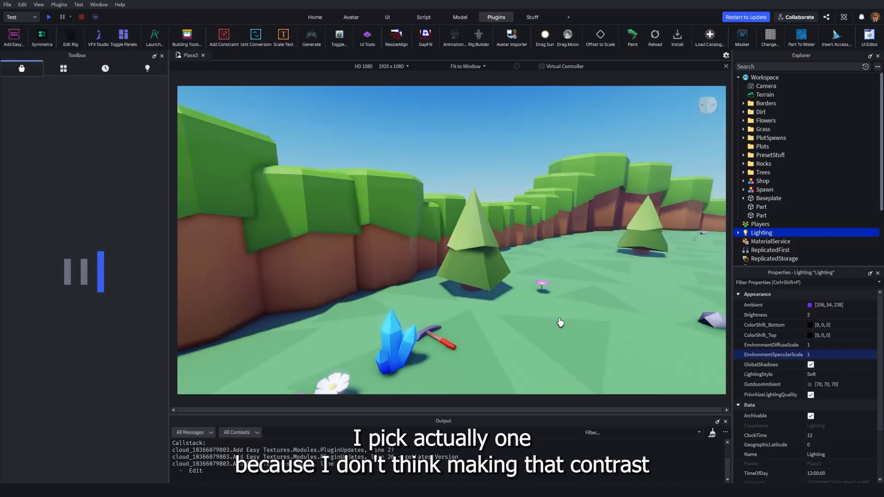
pyautogui.click(548, 322)
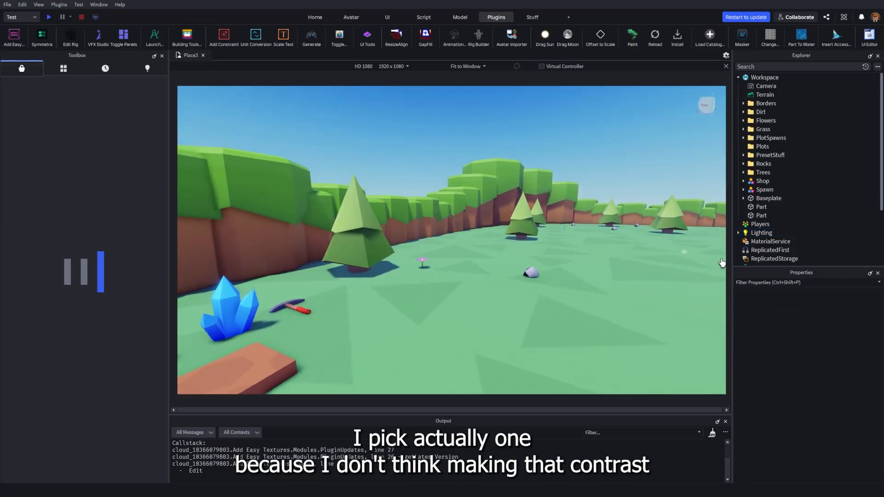
pyautogui.click(753, 241)
pyautogui.click(748, 233)
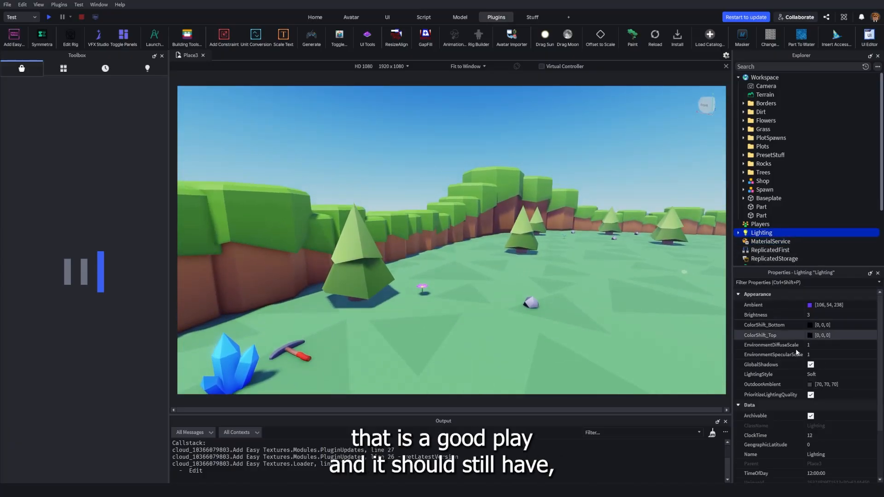
# - Turn the Lighting service's GlobalShadows off and back on to compare the scene's shadows
pyautogui.scroll(-5, 783, 380)
pyautogui.scroll(3, 780, 380)
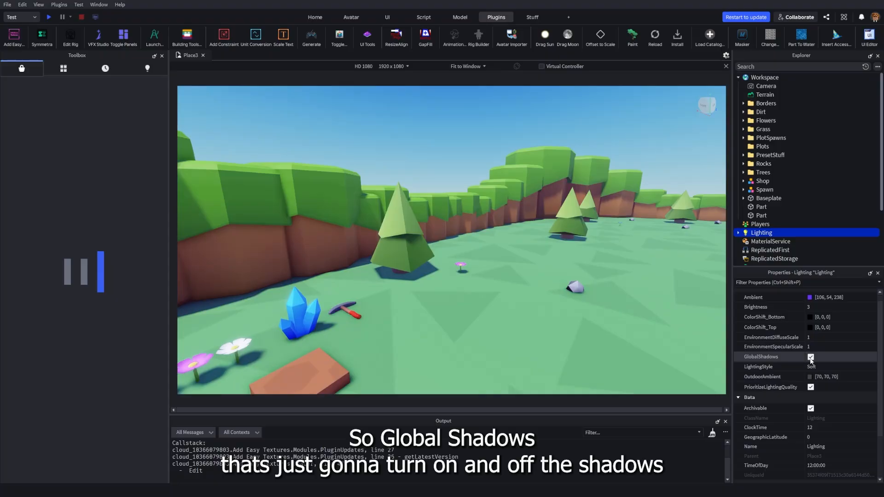
pyautogui.click(811, 357)
pyautogui.click(811, 358)
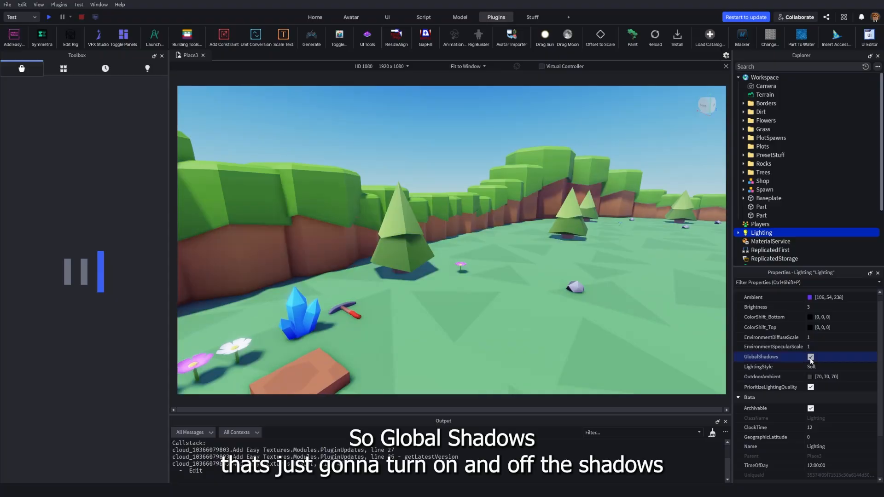
pyautogui.click(811, 359)
pyautogui.click(811, 359)
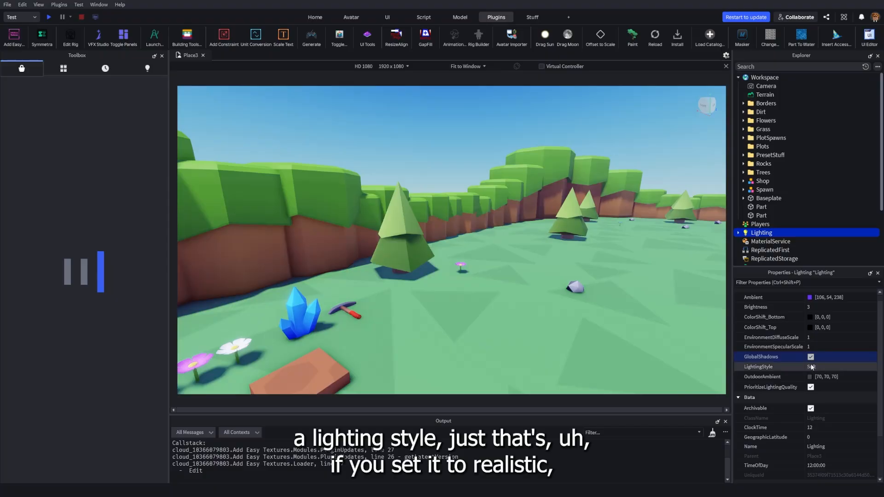
# - Set the Lighting service's LightingStyle to Realistic
pyautogui.click(816, 367)
pyautogui.click(816, 367)
pyautogui.click(817, 377)
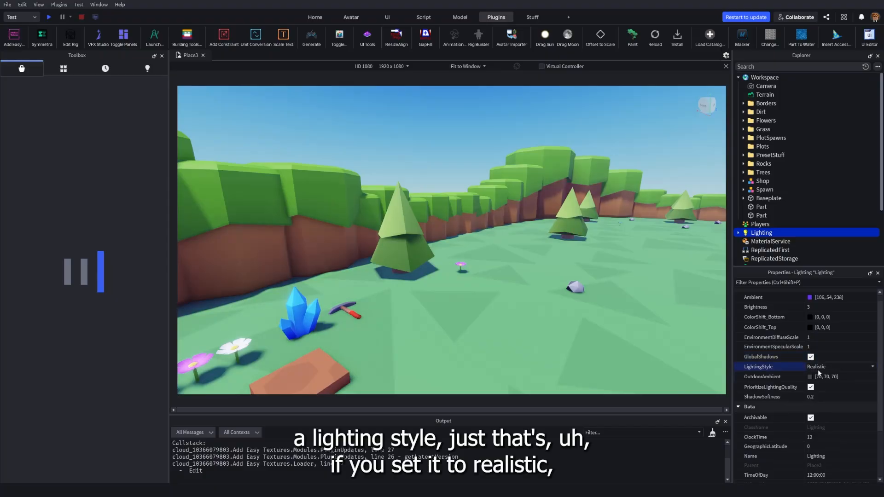
# - Try ShadowSoftness at 0 and at higher values, and return it to 0.2
pyautogui.click(816, 397)
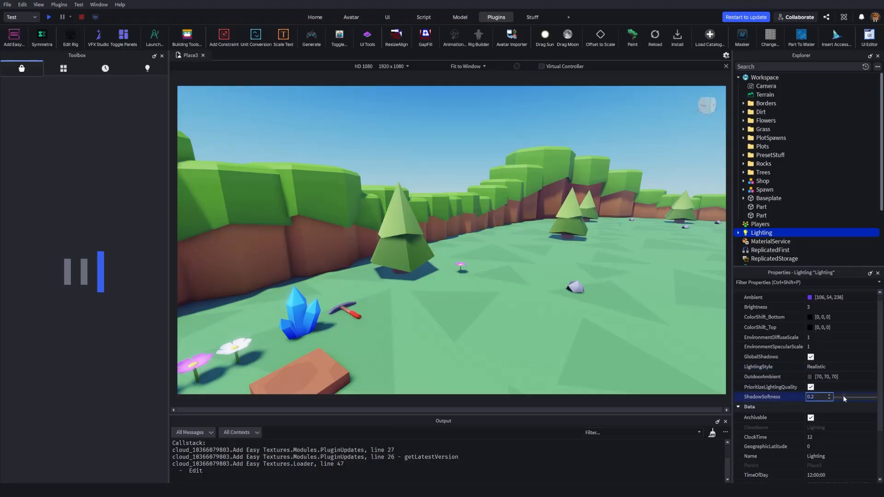
pyautogui.click(843, 397)
pyautogui.moveTo(843, 397); pyautogui.dragTo(817, 397)
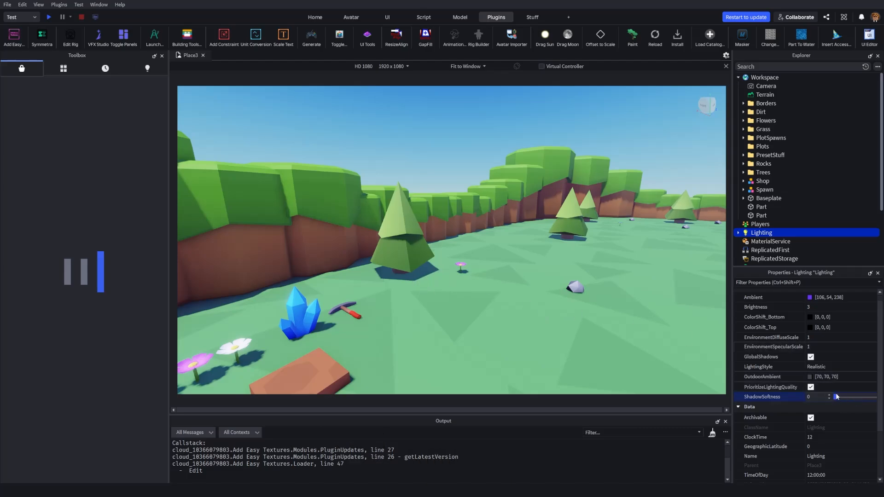
pyautogui.moveTo(844, 398)
pyautogui.mouseDown()
pyautogui.moveTo(874, 397)
pyautogui.moveTo(811, 396)
pyautogui.moveTo(853, 399)
pyautogui.mouseUp()
pyautogui.write('0.2')
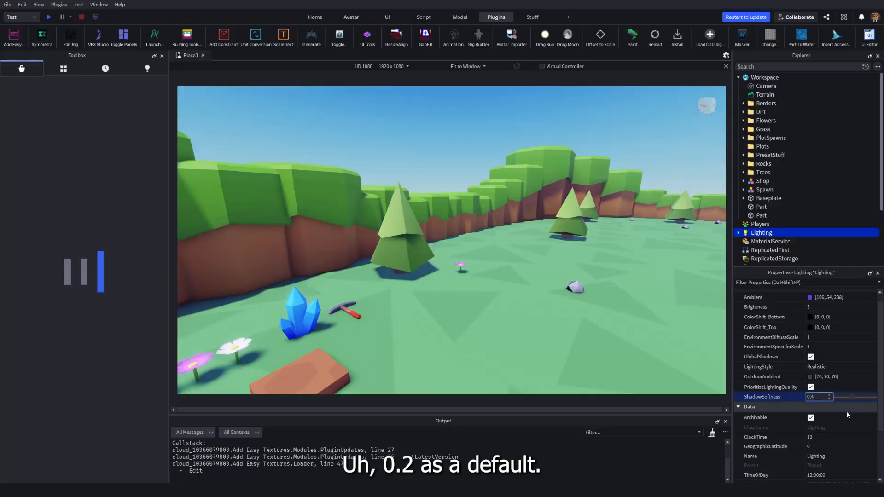
pyautogui.press('Return')
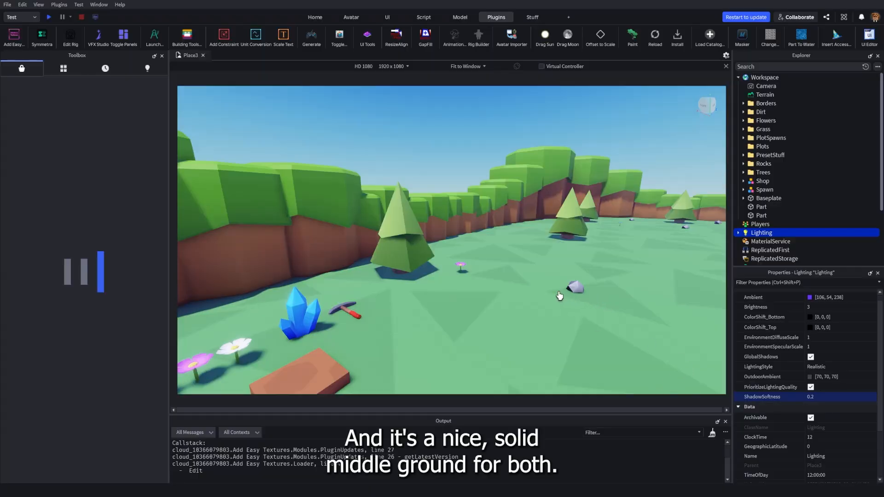
# - Get close to the tree's shadow, try adjusting ShadowSoftness there, and leave it at 0.2
pyautogui.press('w')
pyautogui.moveTo(559, 296); pyautogui.dragTo(558, 296, button='right')
pyautogui.click(827, 397)
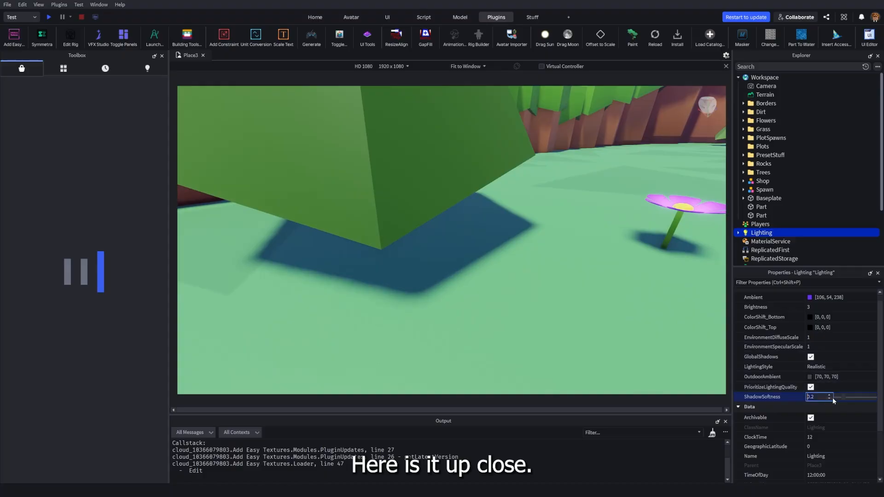
pyautogui.moveTo(844, 395); pyautogui.dragTo(846, 397)
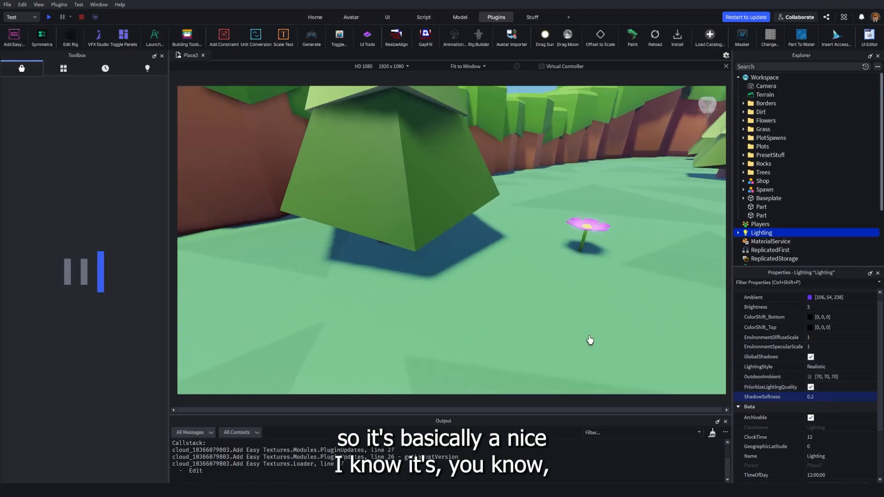
# - Examine the shadows around the trees, flowers and crystals from near and far under the Realistic lighting style
pyautogui.press('s')
pyautogui.press('s')
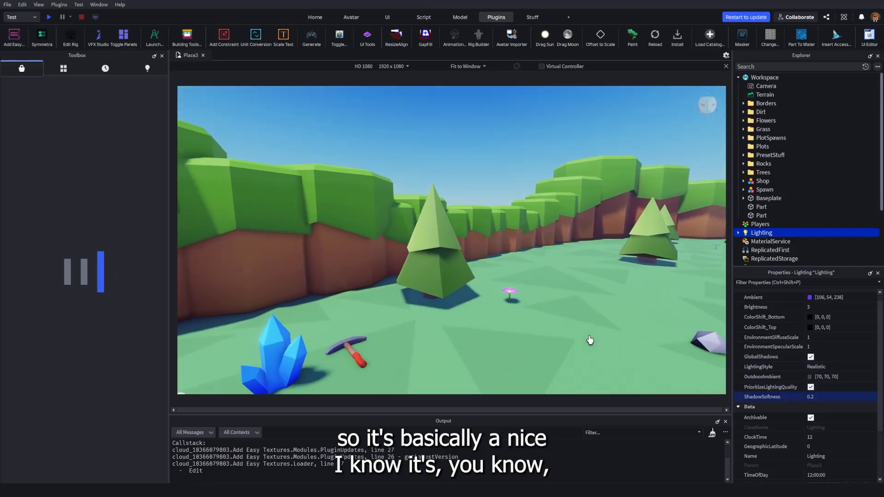
pyautogui.press('w')
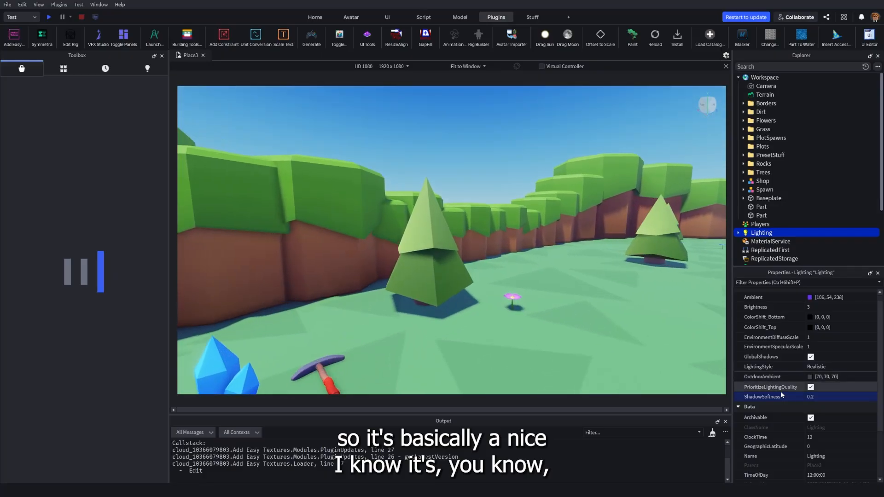
pyautogui.press('s')
pyautogui.press('w')
pyautogui.press('s')
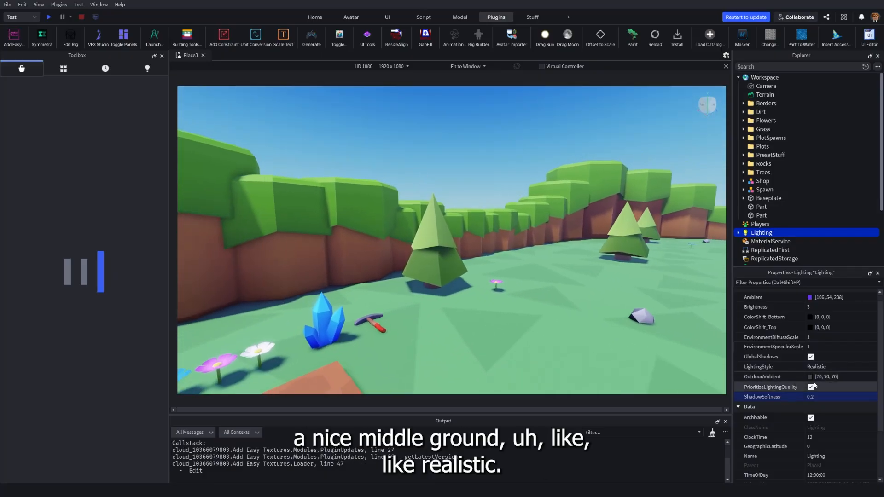
pyautogui.press('w')
pyautogui.press('w')
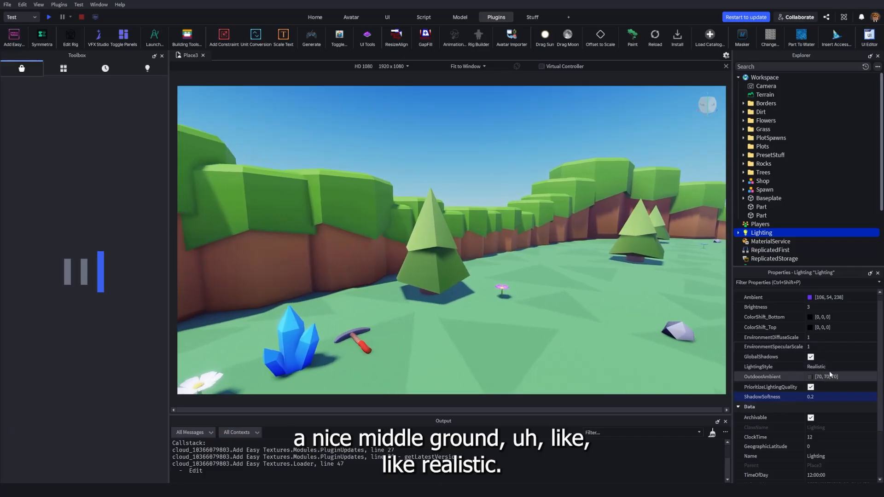
pyautogui.press('d')
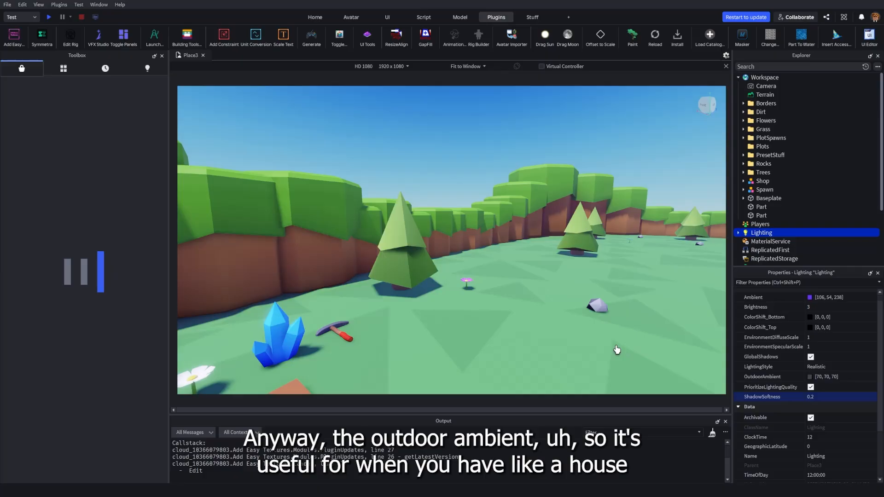
# - Set the Lighting service's OutdoorAmbient to the purple colour [144, 96, 203]
pyautogui.moveTo(617, 350); pyautogui.dragTo(642, 347, button='right')
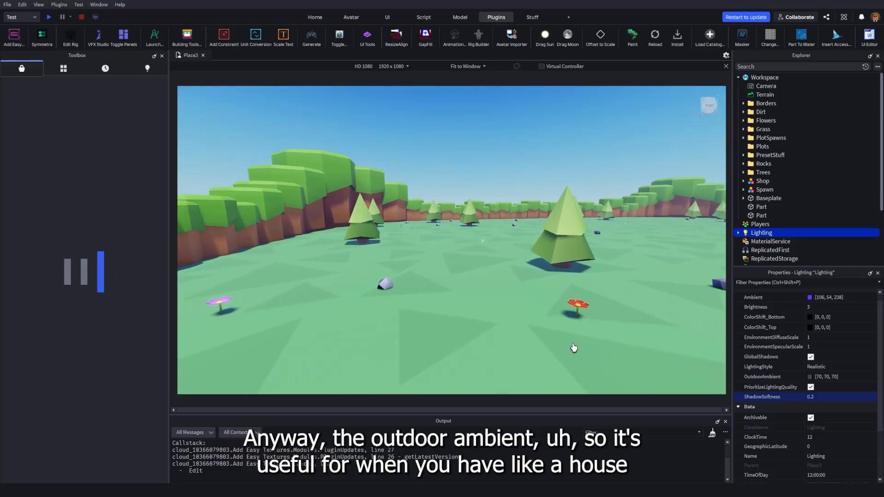
pyautogui.press('d')
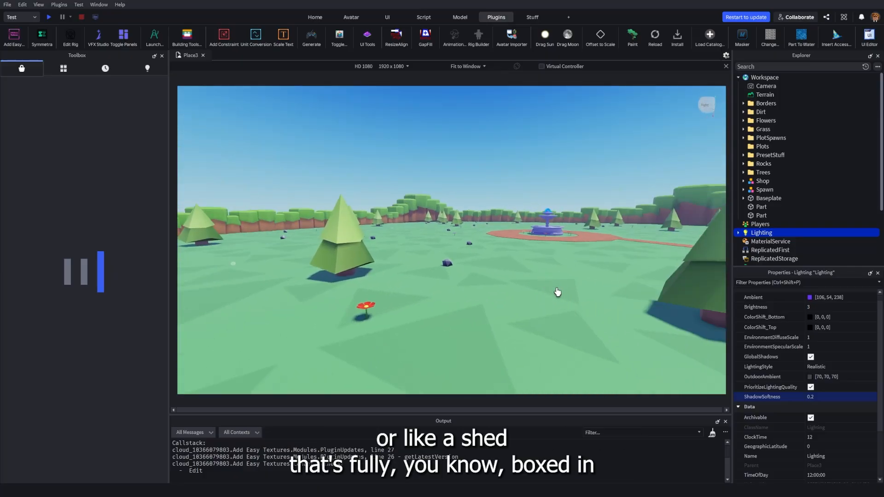
pyautogui.moveTo(557, 292); pyautogui.dragTo(524, 264, button='right')
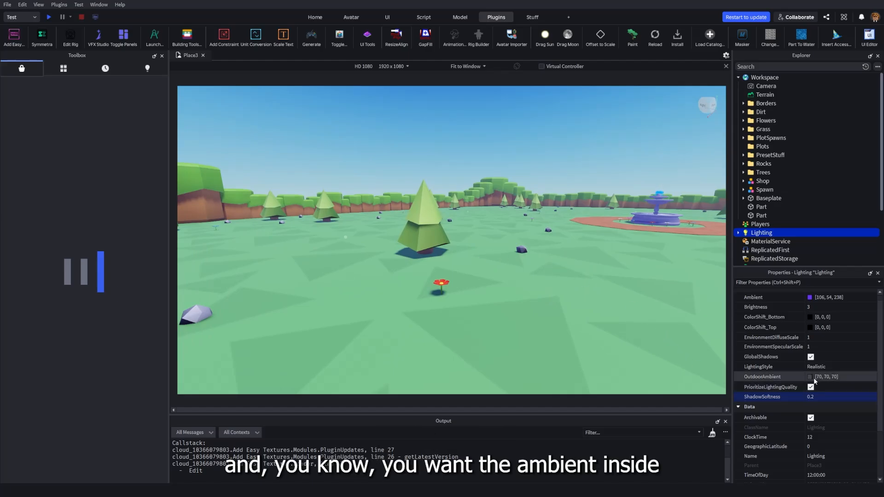
pyautogui.moveTo(679, 319); pyautogui.dragTo(530, 263, button='right')
pyautogui.scroll(3, 529, 263)
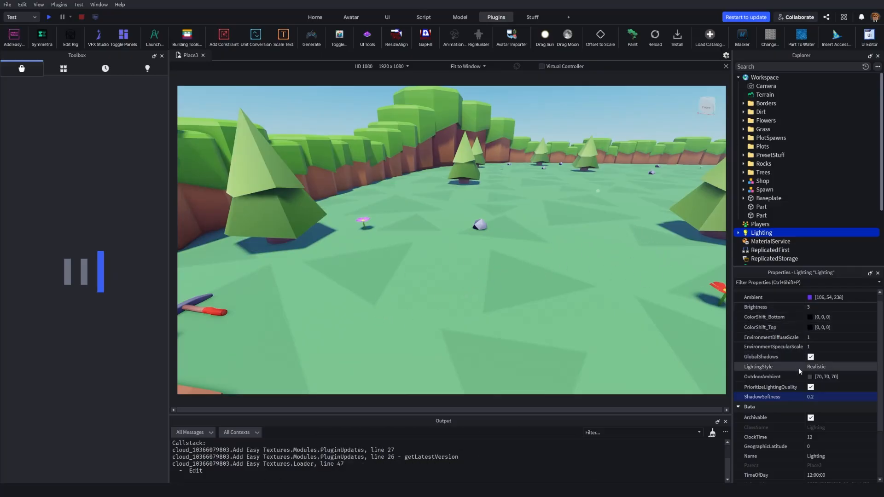
pyautogui.click(809, 378)
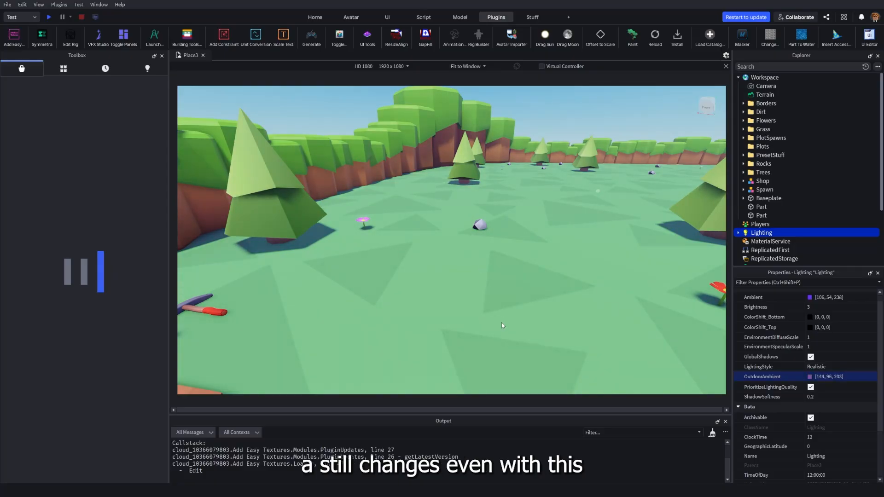
# - Examine how the new outdoor ambient colour affects the trees, cliffs, flowers and rocks across the map
pyautogui.press('w')
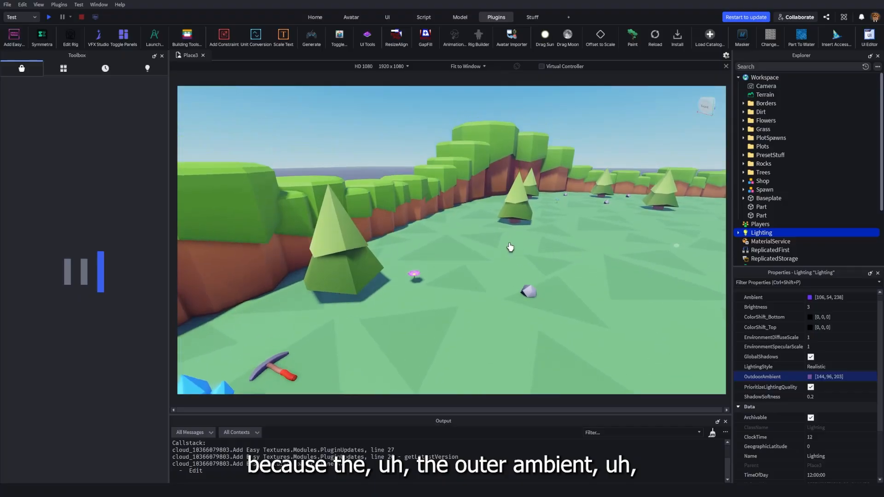
pyautogui.press('d')
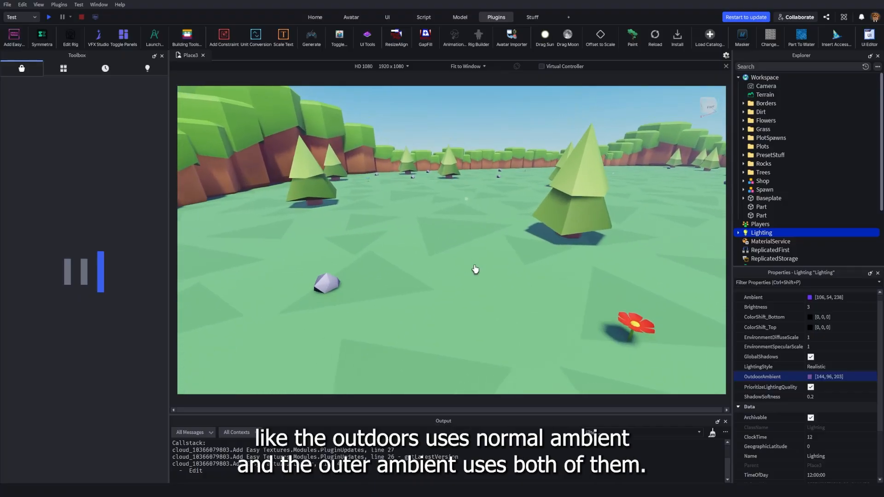
pyautogui.press('s')
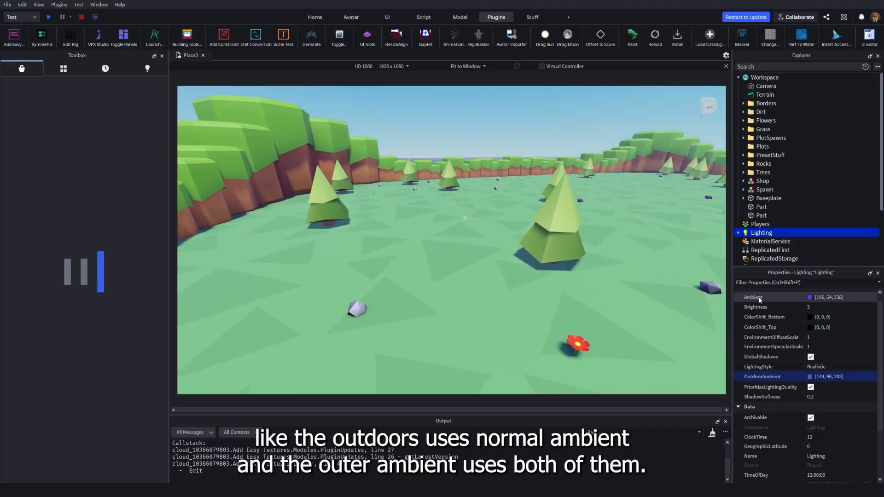
pyautogui.press('a')
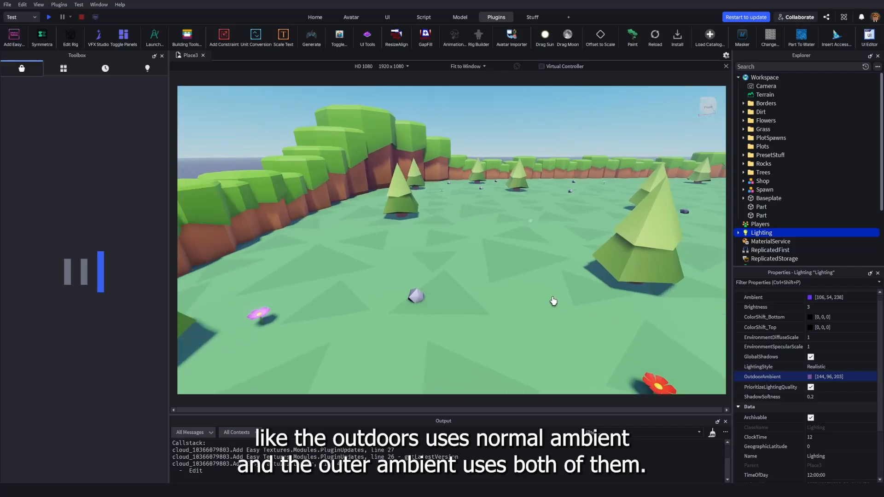
pyautogui.moveTo(583, 281); pyautogui.dragTo(528, 261, button='right')
pyautogui.press('w')
pyautogui.press('1')
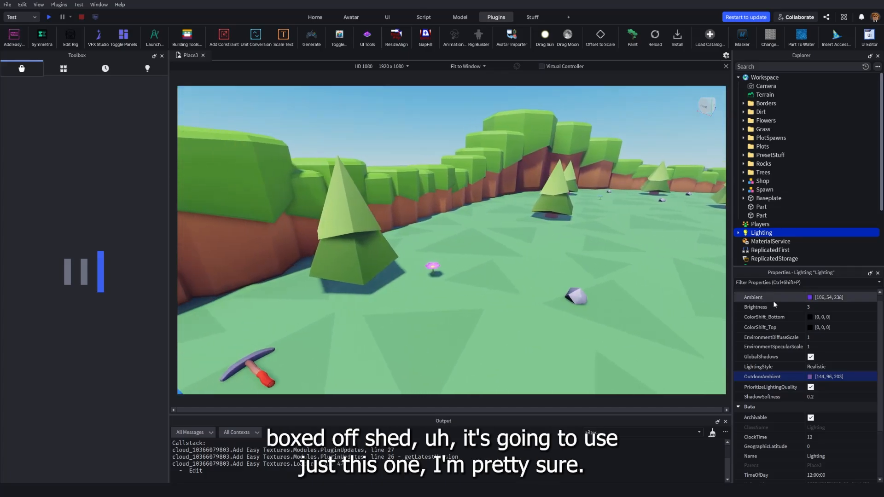
pyautogui.press('w')
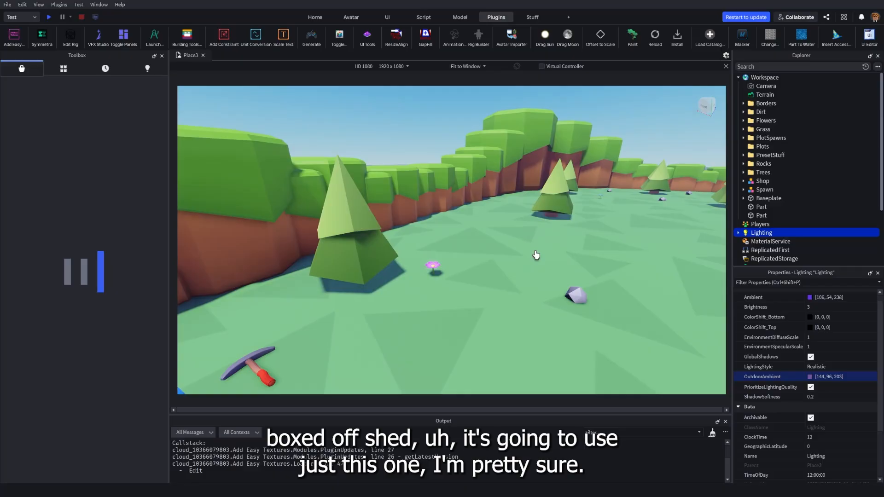
pyautogui.moveTo(533, 253); pyautogui.dragTo(532, 256, button='right')
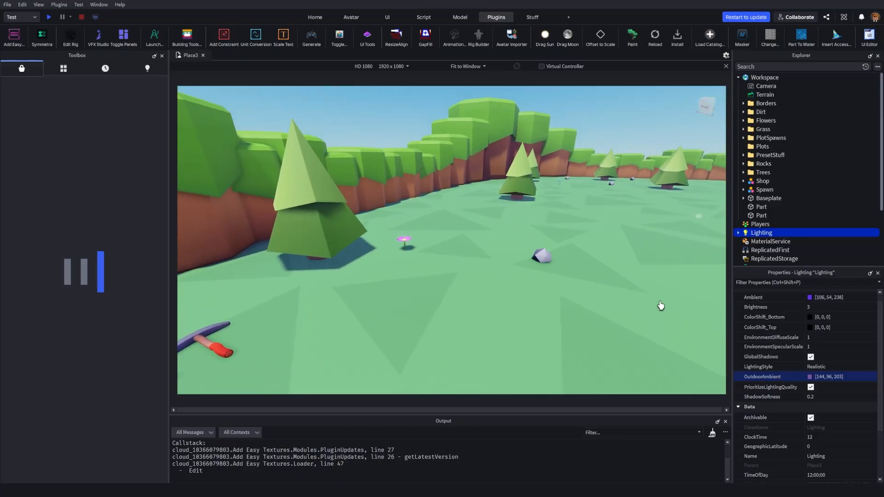
# - Reselect the Lighting service, try a night-time ClockTime of about 1.3, and return it to 12
pyautogui.click(729, 344)
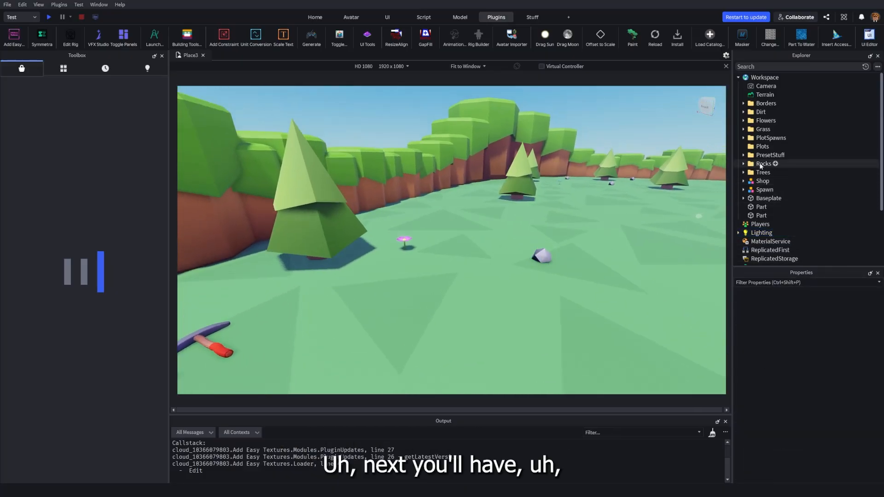
pyautogui.click(761, 233)
pyautogui.scroll(-5, 802, 427)
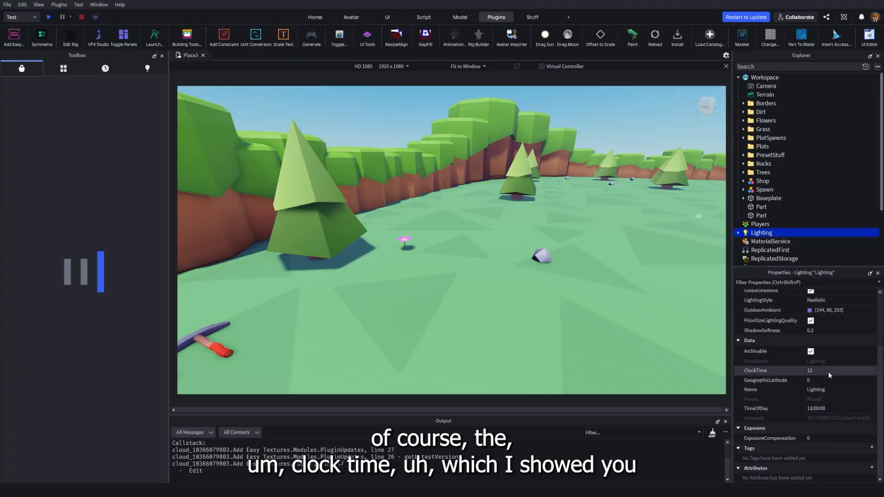
pyautogui.click(827, 371)
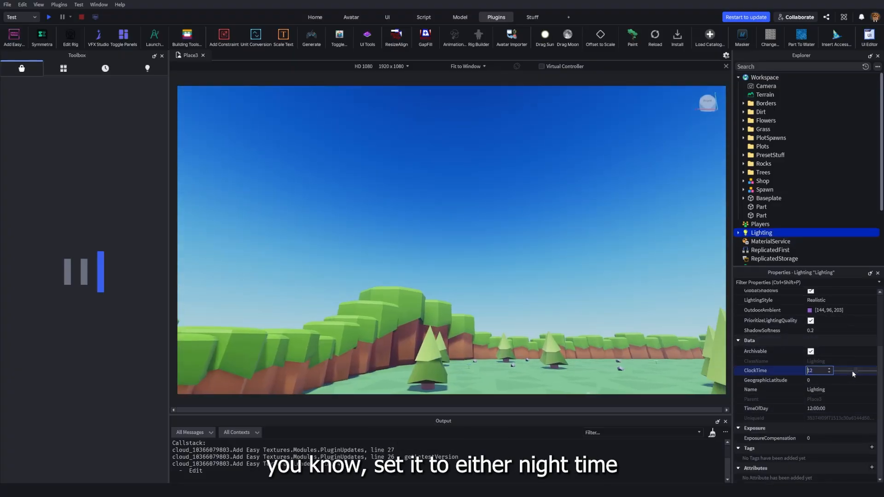
pyautogui.moveTo(853, 374); pyautogui.dragTo(837, 373)
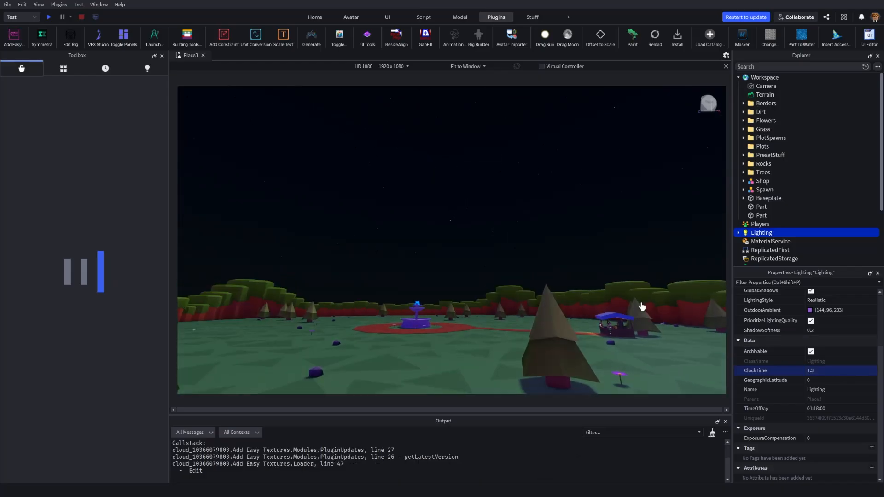
pyautogui.moveTo(836, 373); pyautogui.dragTo(859, 376)
pyautogui.click(810, 371)
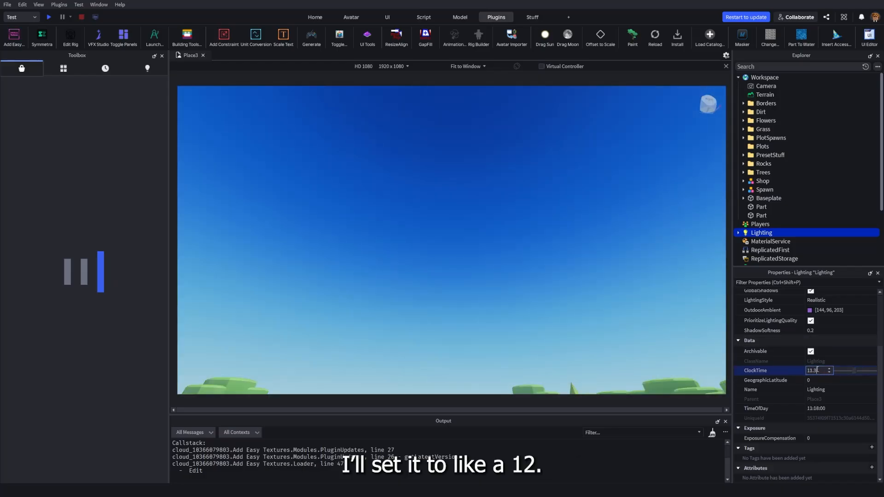
pyautogui.write('12')
# - Look up at the sun, adjust ClockTime to 11.6 and set GeographicLatitude to 22
pyautogui.moveTo(562, 234); pyautogui.dragTo(519, 227, button='right')
pyautogui.click(827, 382)
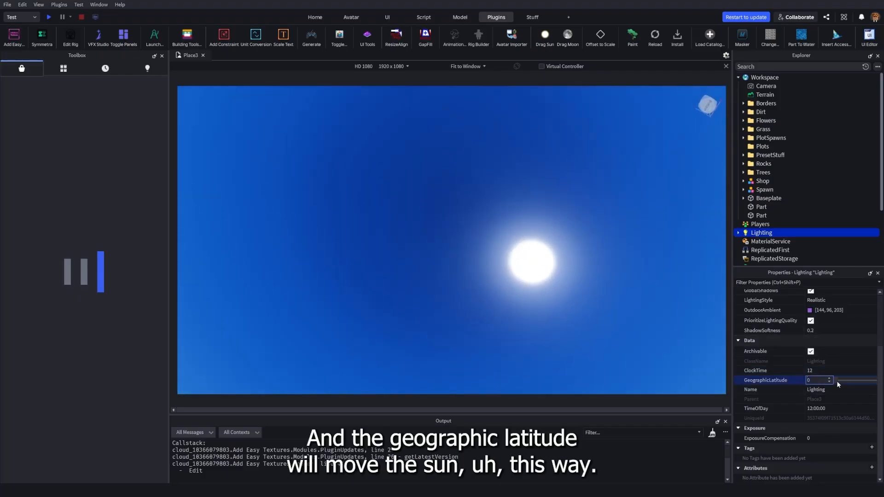
pyautogui.moveTo(836, 380)
pyautogui.mouseDown()
pyautogui.moveTo(854, 371)
pyautogui.moveTo(837, 379)
pyautogui.mouseUp()
pyautogui.click(823, 371)
pyautogui.click(847, 381)
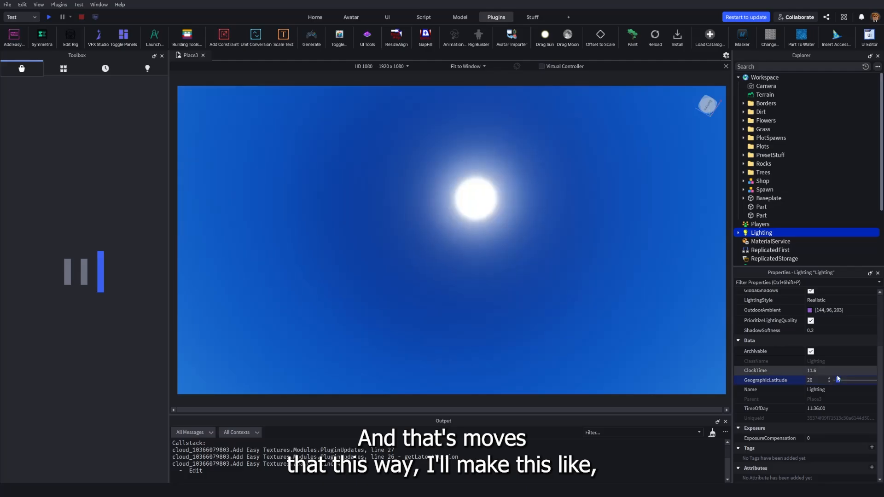
pyautogui.press('BackSpace')
pyautogui.write('2')
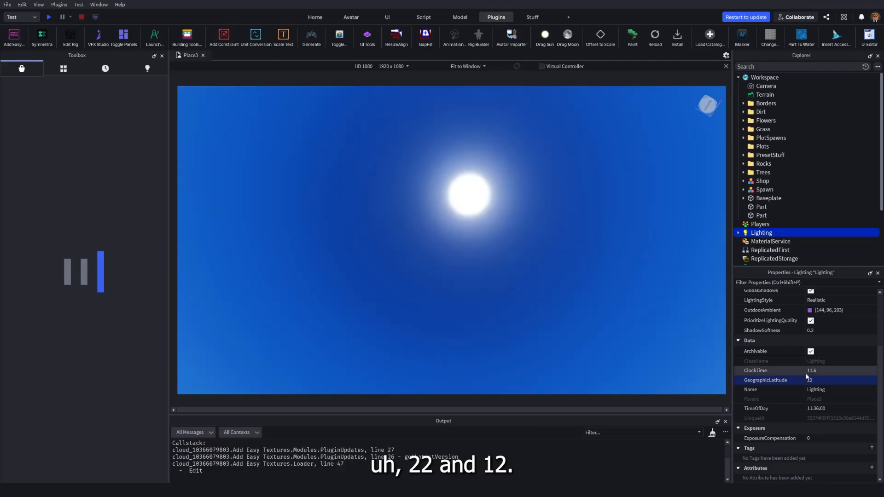
# - Set the Lighting service's ClockTime to 12 and return the view to the trees and rocks on the ground
pyautogui.click(814, 370)
pyautogui.write('12')
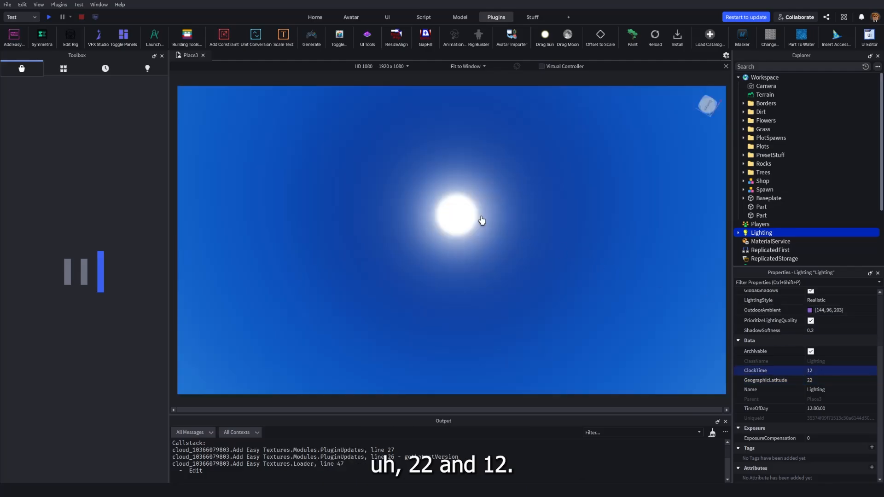
pyautogui.moveTo(480, 217); pyautogui.dragTo(538, 282, button='right')
pyautogui.press('w')
pyautogui.scroll(-4, 472, 230)
pyautogui.press('q')
pyautogui.press('s')
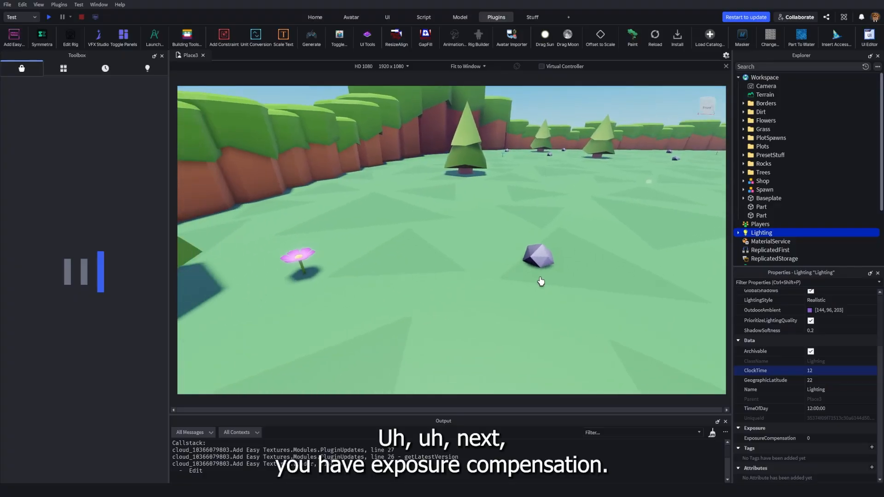
# - Try a different ExposureCompensation on the Lighting service and set it back to 0
pyautogui.click(817, 437)
pyautogui.moveTo(854, 438)
pyautogui.mouseDown()
pyautogui.moveTo(862, 438)
pyautogui.moveTo(853, 439)
pyautogui.mouseUp()
pyautogui.click(807, 438)
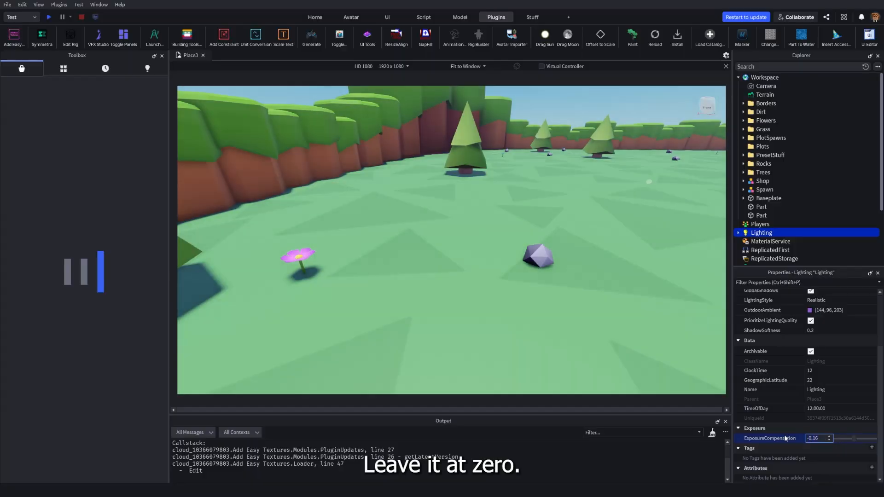
pyautogui.write('0')
pyautogui.press('Return')
# - Select the Atmosphere object inside Lighting and raise its Density to 1 to test the thickest fog
pyautogui.click(738, 233)
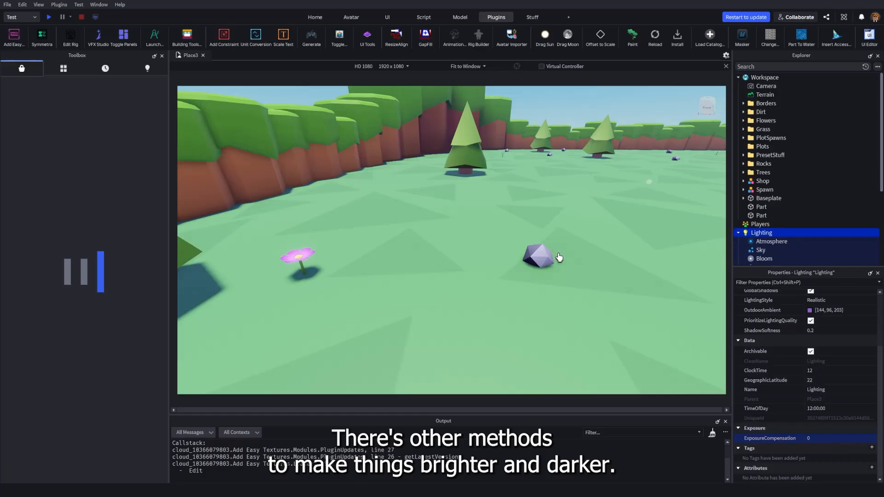
pyautogui.click(764, 242)
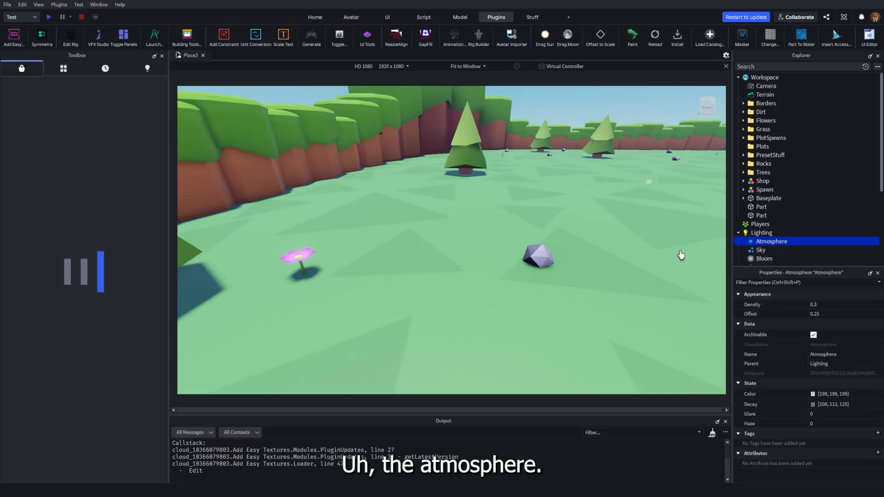
pyautogui.scroll(-10, 582, 246)
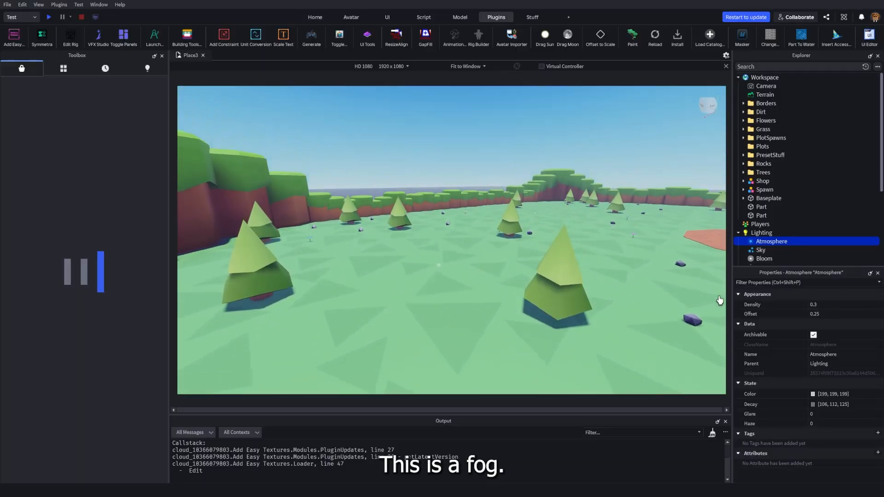
pyautogui.click(830, 304)
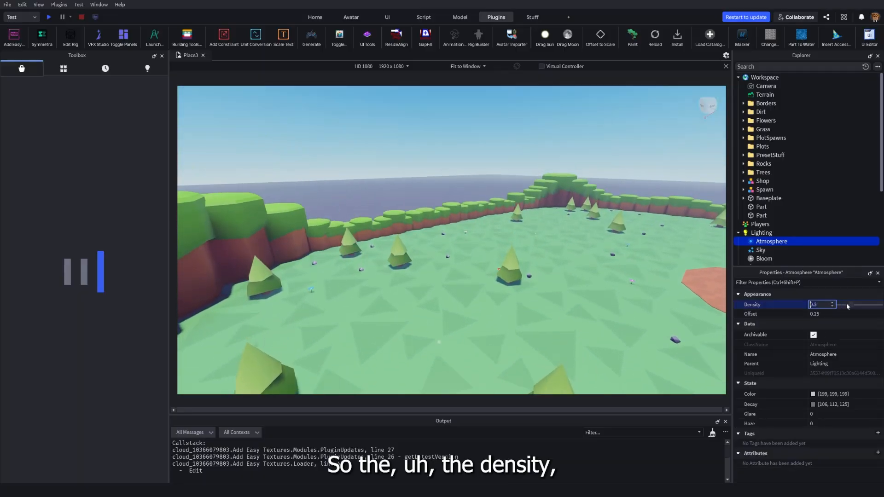
pyautogui.moveTo(852, 304); pyautogui.dragTo(881, 305)
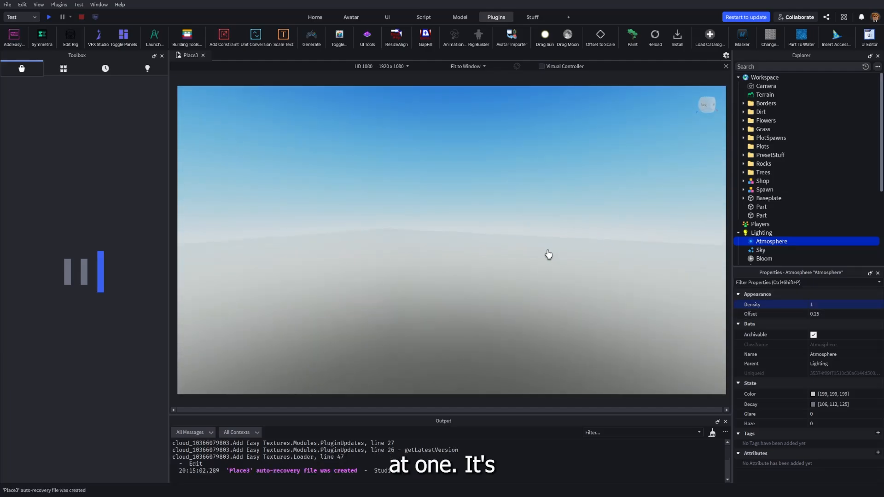
pyautogui.moveTo(548, 254); pyautogui.dragTo(552, 252, button='right')
# - Try the Atmosphere's Offset at 0 and at 1 to compare how the fog blends with the sky
pyautogui.click(831, 314)
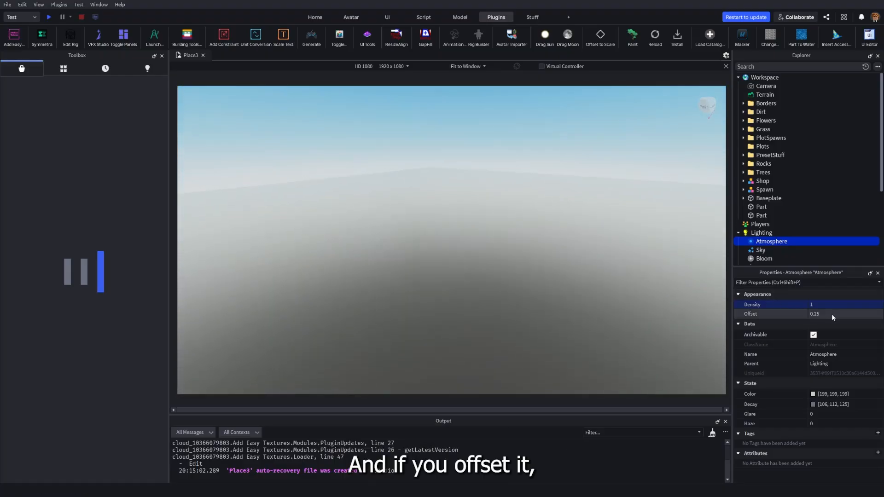
pyautogui.moveTo(846, 314)
pyautogui.mouseDown()
pyautogui.moveTo(880, 321)
pyautogui.moveTo(854, 321)
pyautogui.mouseUp()
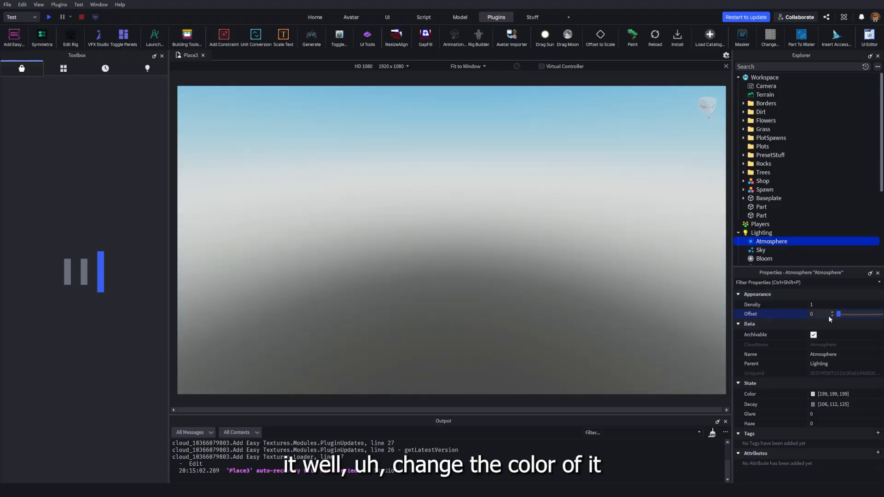
pyautogui.moveTo(838, 314); pyautogui.dragTo(873, 315)
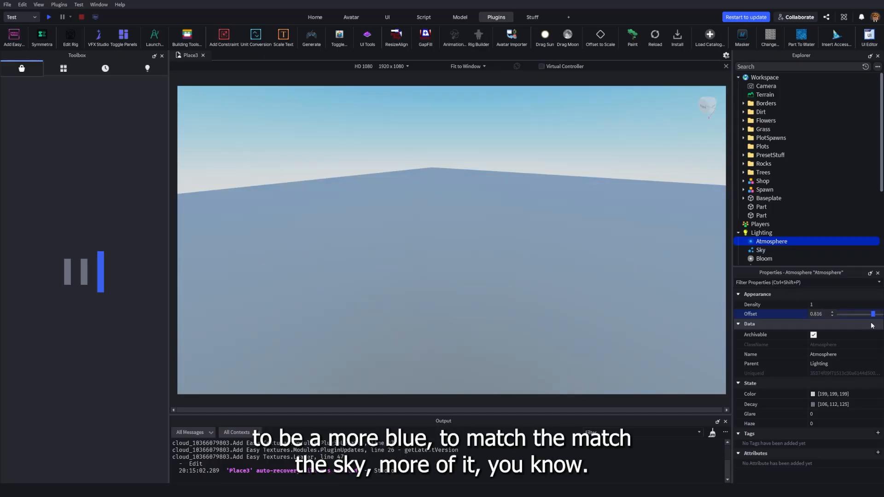
pyautogui.moveTo(524, 244); pyautogui.dragTo(525, 245, button='right')
pyautogui.moveTo(574, 257); pyautogui.dragTo(574, 257, button='right')
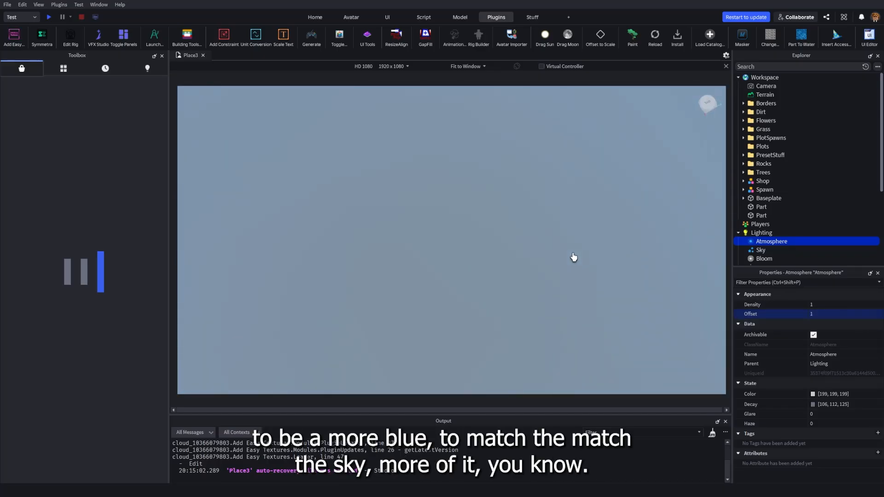
pyautogui.moveTo(486, 275); pyautogui.dragTo(611, 275, button='right')
# - Set the Atmosphere's Offset to 0.449 and its Density to 0.367
pyautogui.click(841, 313)
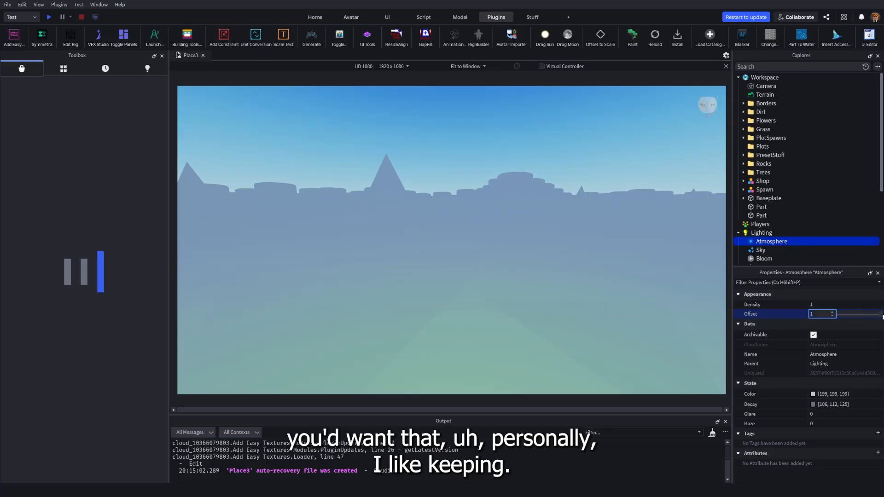
pyautogui.moveTo(878, 314); pyautogui.dragTo(857, 315)
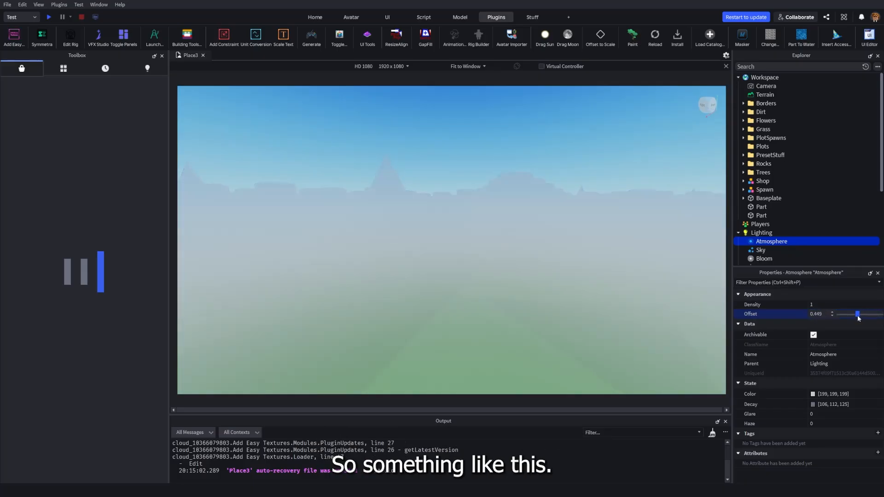
pyautogui.moveTo(545, 242); pyautogui.dragTo(545, 249, button='right')
pyautogui.click(824, 303)
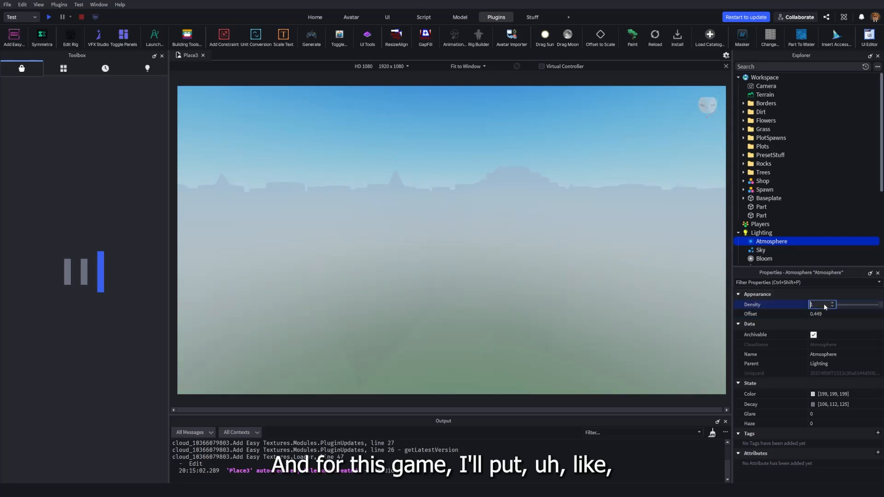
pyautogui.moveTo(879, 305); pyautogui.dragTo(857, 306)
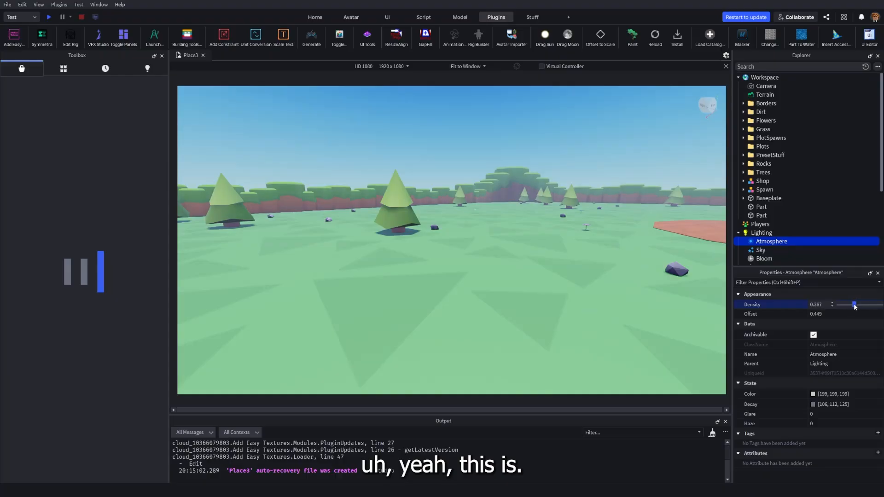
pyautogui.moveTo(645, 259); pyautogui.dragTo(668, 298, button='right')
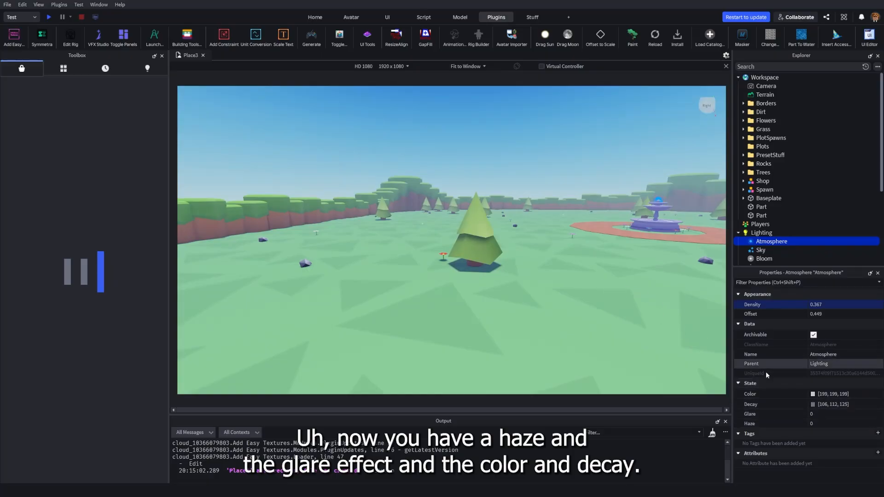
# - Inspect the horizon from high above the map and set the Atmosphere's Haze to 0.2
pyautogui.scroll(10, 584, 292)
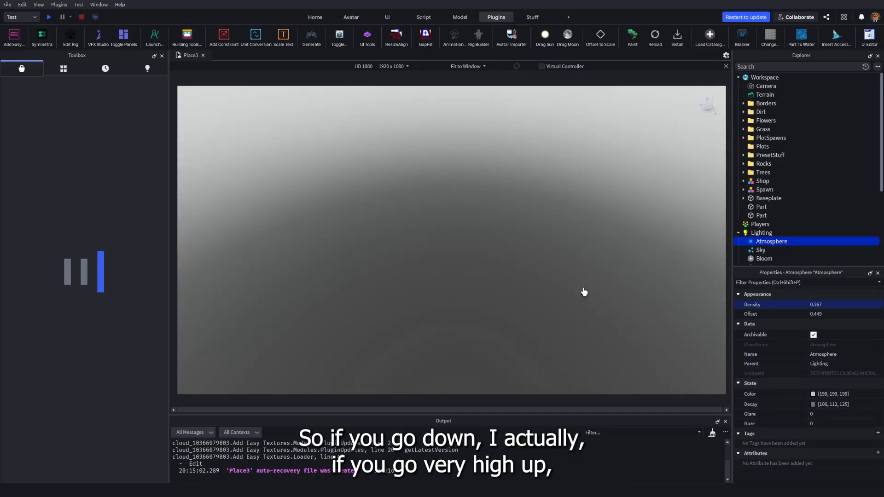
pyautogui.scroll(-10, 584, 292)
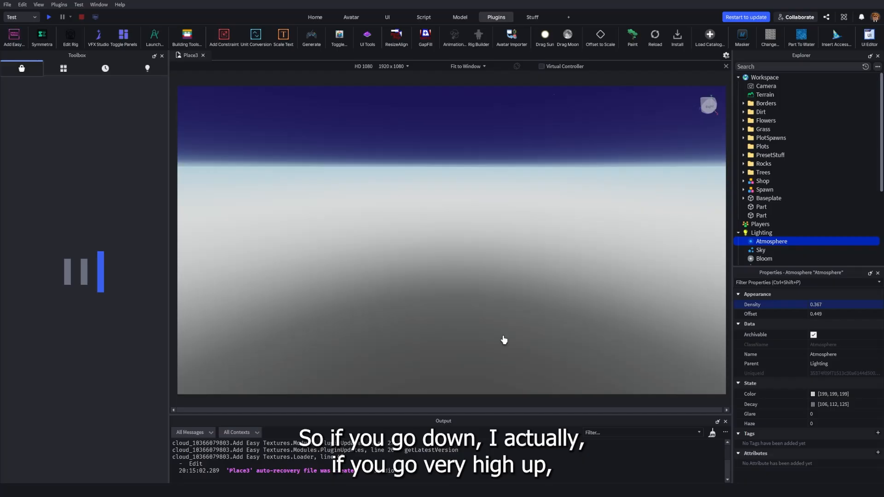
pyautogui.scroll(15, 484, 322)
pyautogui.scroll(-15, 466, 306)
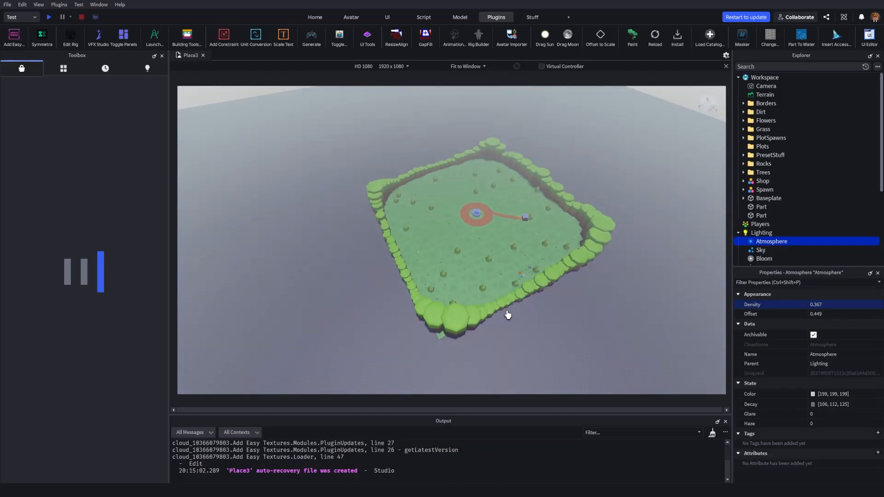
pyautogui.moveTo(508, 297); pyautogui.dragTo(567, 271, button='right')
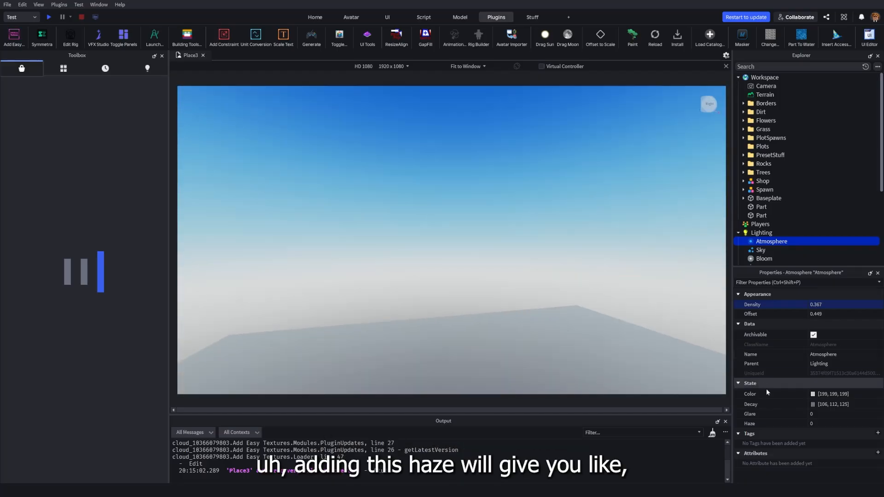
pyautogui.click(840, 424)
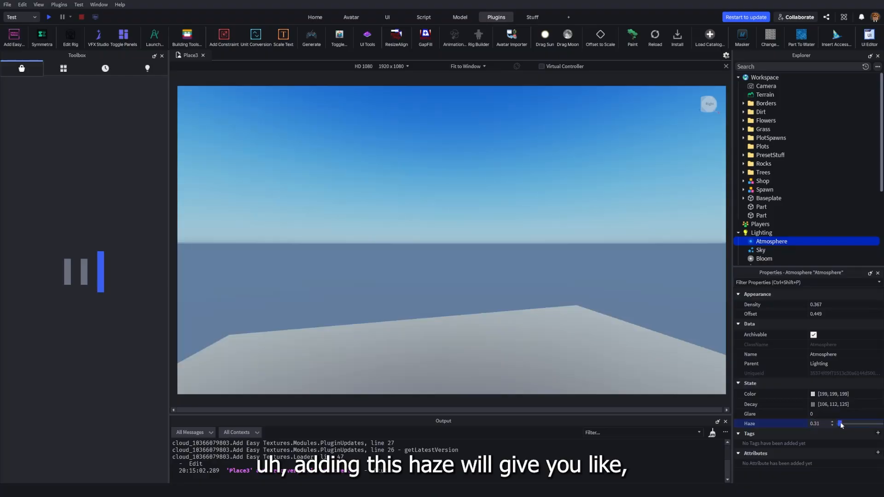
pyautogui.moveTo(588, 296); pyautogui.dragTo(588, 296, button='right')
# - Check the horizon line over the map and try other Haze amounts, returning the value to 0.2
pyautogui.scroll(8, 485, 266)
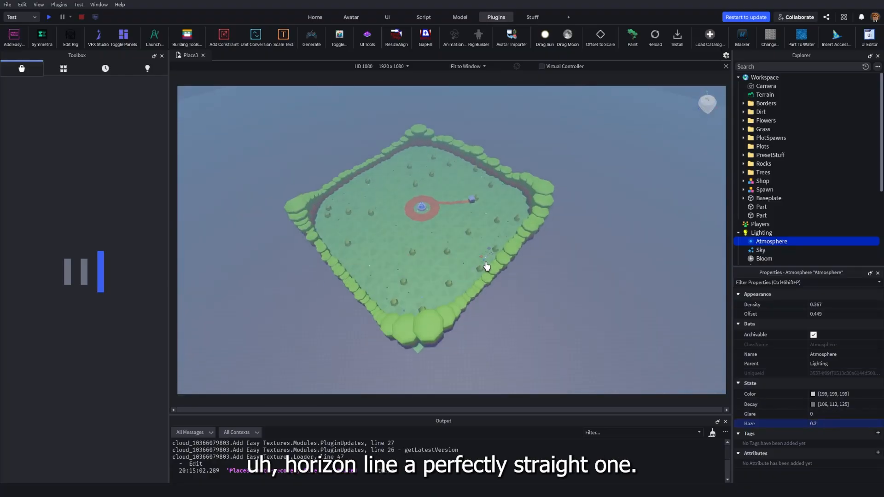
pyautogui.moveTo(506, 284); pyautogui.dragTo(502, 271, button='right')
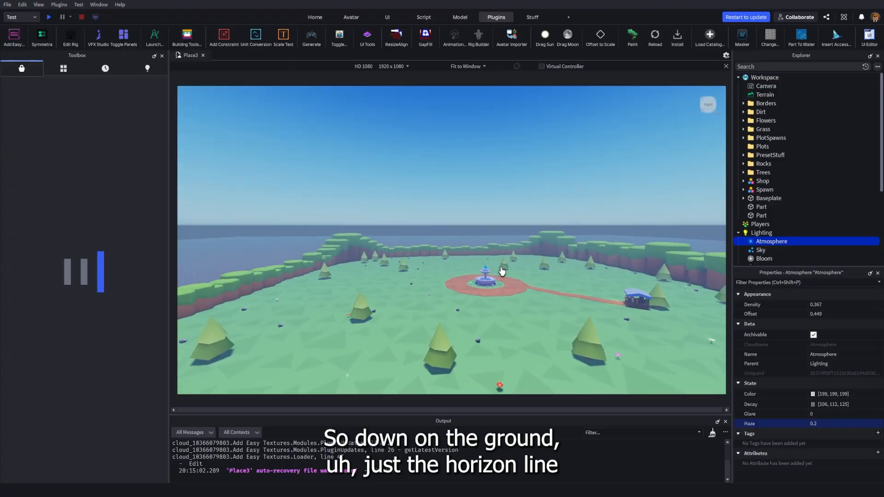
pyautogui.press('q')
pyautogui.scroll(1, 486, 233)
pyautogui.press('e')
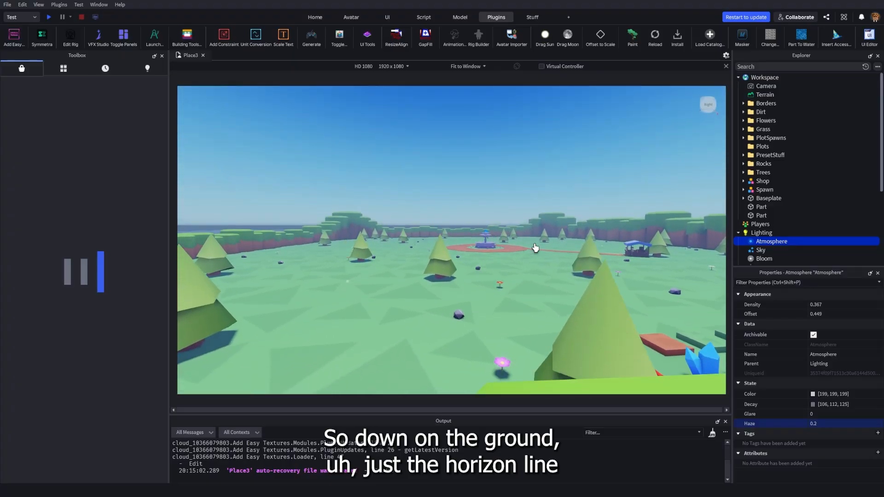
pyautogui.click(824, 423)
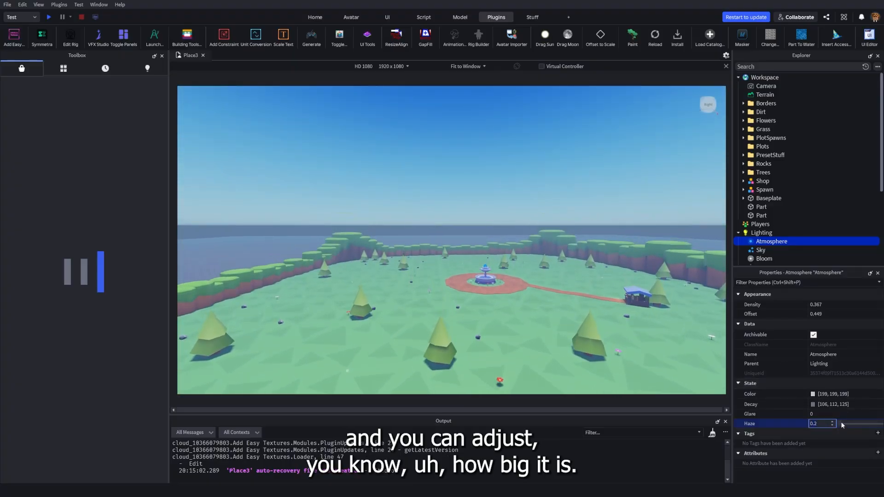
pyautogui.moveTo(841, 423)
pyautogui.mouseDown()
pyautogui.moveTo(857, 424)
pyautogui.moveTo(841, 424)
pyautogui.mouseUp()
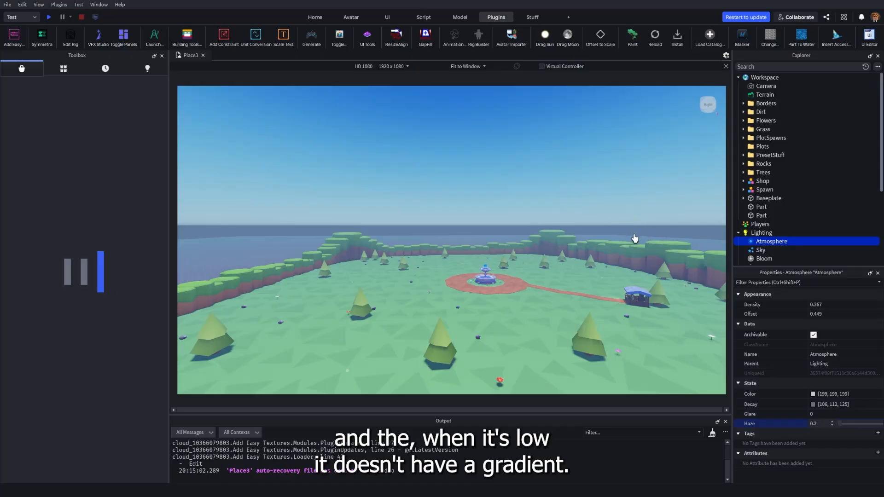
# - Select the Lighting service and set its ClockTime to 17.4 to bring the sun close to the horizon
pyautogui.moveTo(566, 262); pyautogui.dragTo(613, 322, button='right')
pyautogui.click(760, 233)
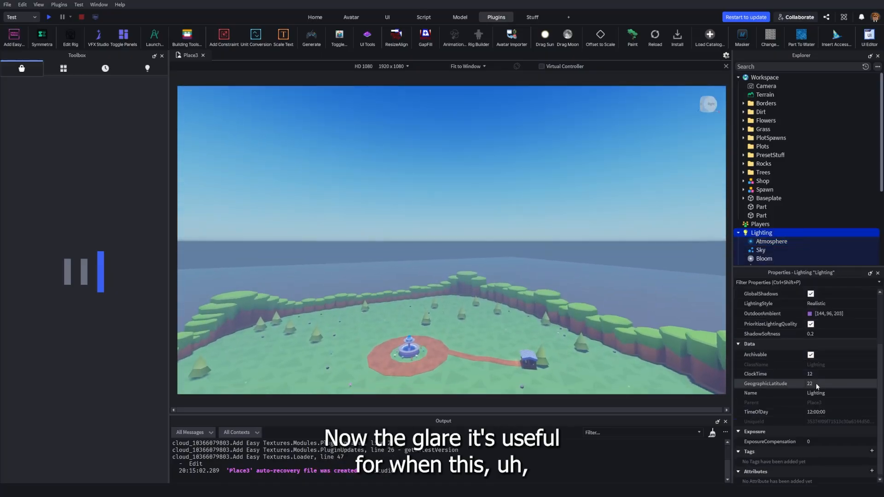
pyautogui.moveTo(855, 376); pyautogui.dragTo(865, 378)
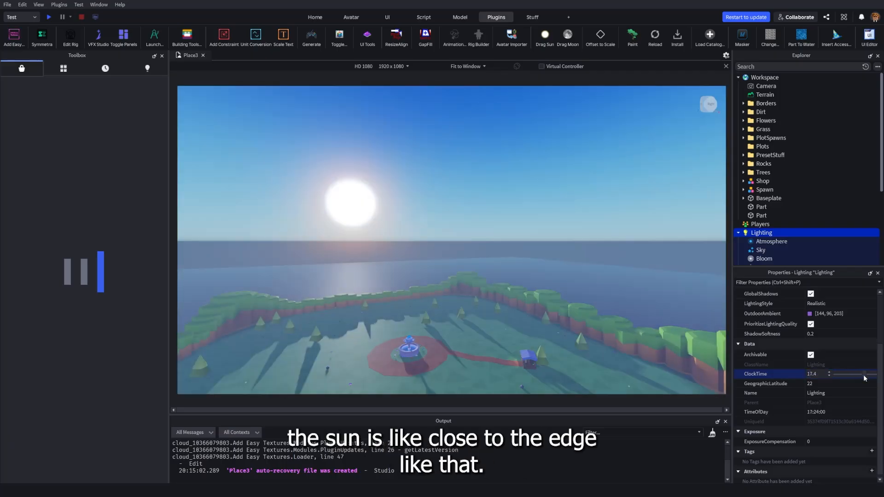
# - Set the Atmosphere's Glare to 0.51 and examine the lighter fog around the sun, both near the map and from high up
pyautogui.moveTo(661, 297); pyautogui.dragTo(661, 298, button='right')
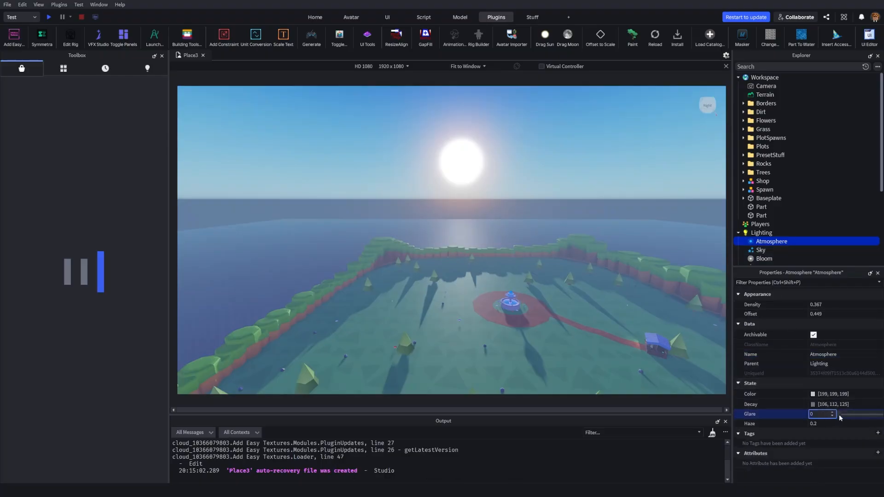
pyautogui.moveTo(839, 418); pyautogui.dragTo(844, 414)
pyautogui.moveTo(608, 286); pyautogui.dragTo(497, 244, button='right')
pyautogui.moveTo(410, 233); pyautogui.dragTo(510, 242, button='right')
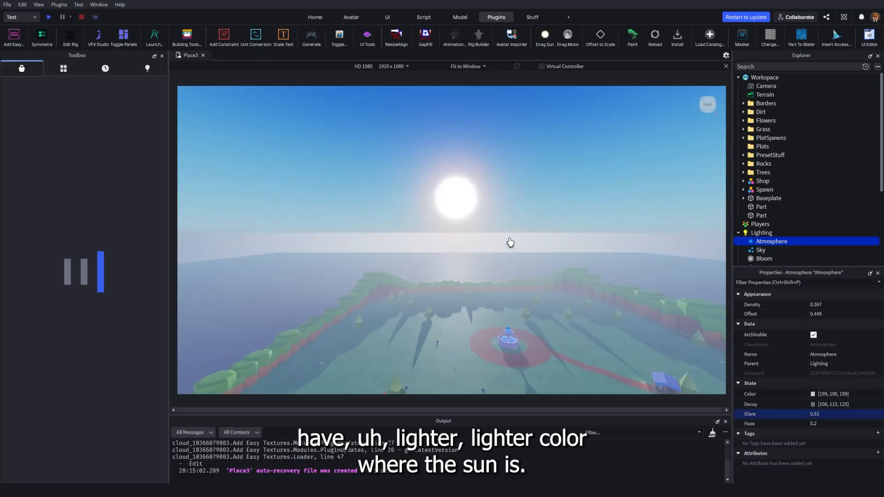
pyautogui.scroll(10, 483, 237)
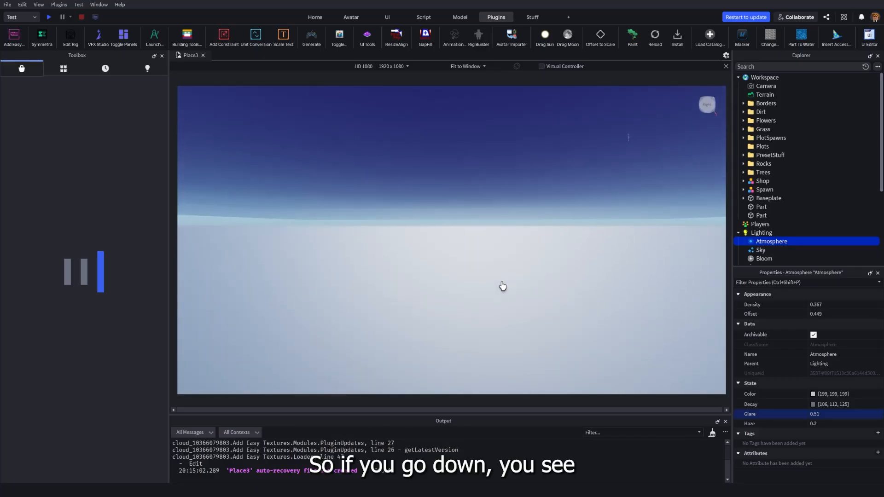
pyautogui.scroll(8, 503, 286)
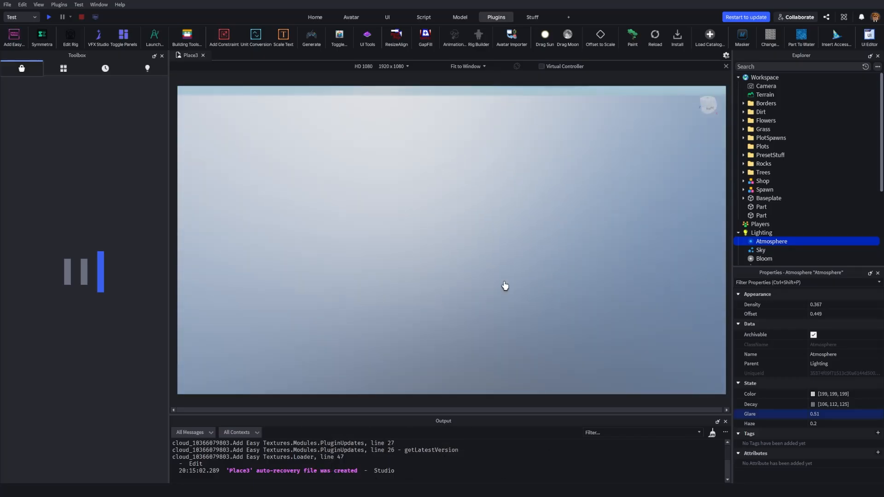
pyautogui.scroll(8, 504, 286)
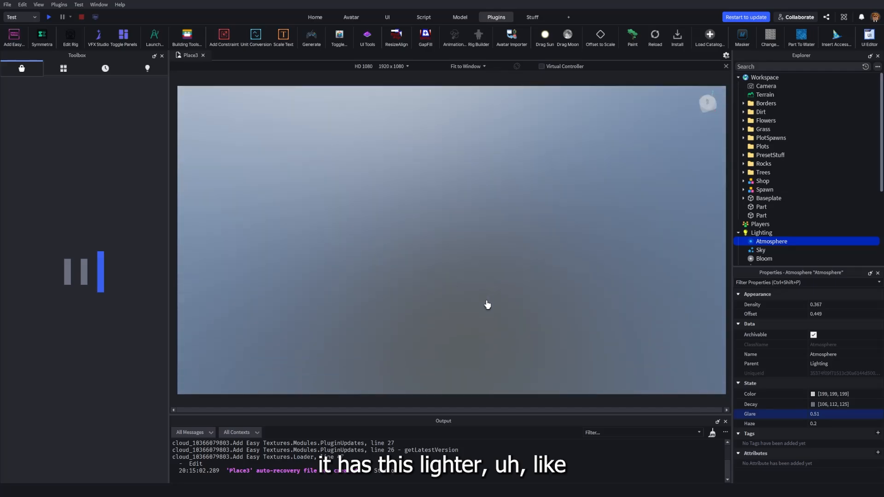
pyautogui.scroll(-10, 487, 304)
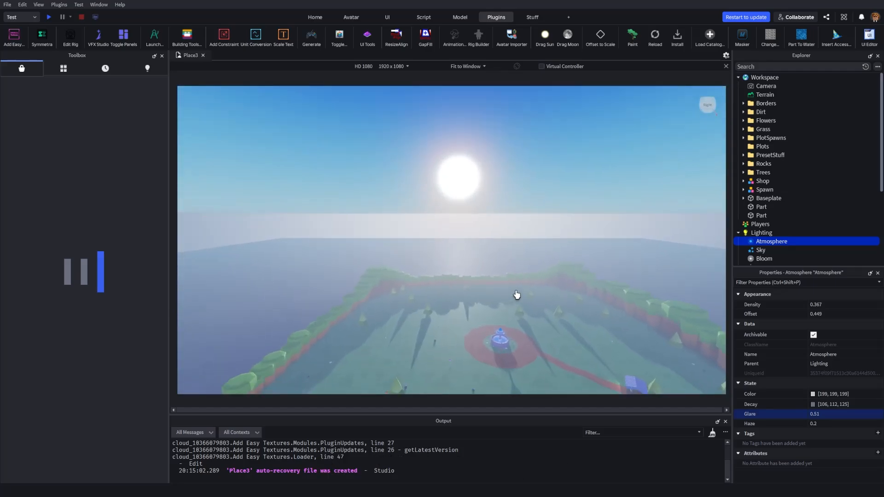
# - Set the Atmosphere's Haze to 0
pyautogui.click(839, 423)
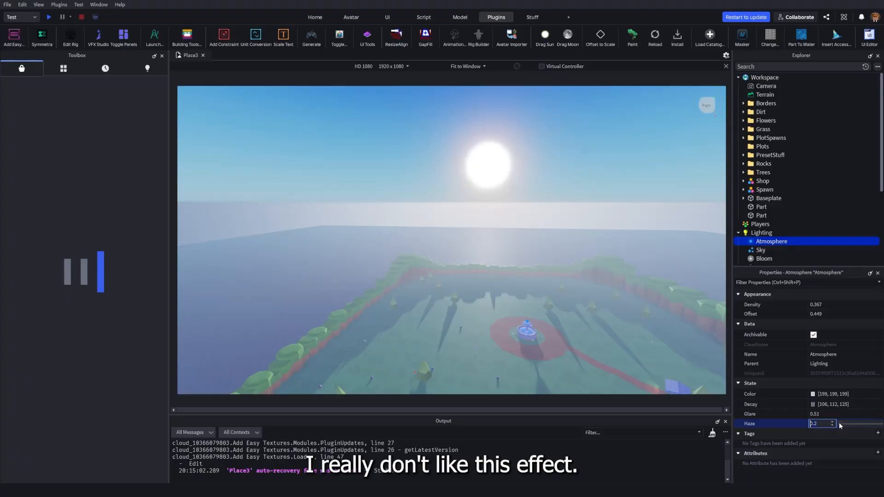
pyautogui.write('0')
pyautogui.press('Return')
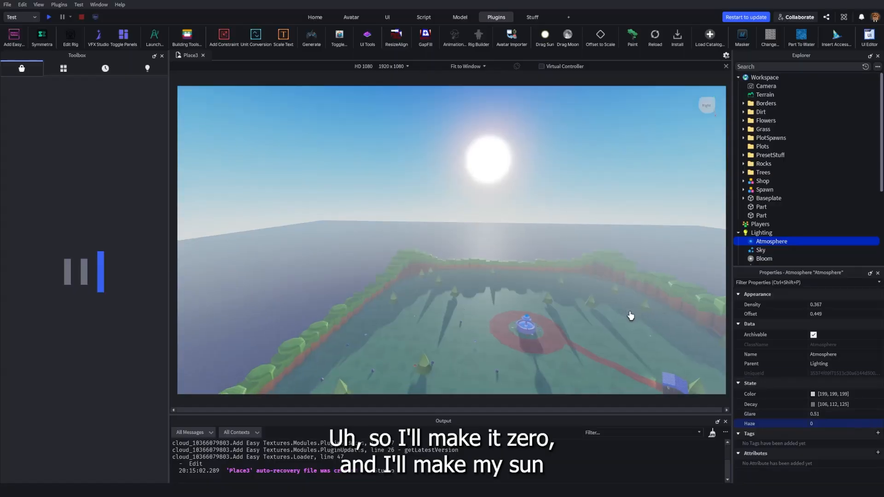
# - Set the Lighting service's ClockTime to 12 and look down over the evenly lit map
pyautogui.click(760, 232)
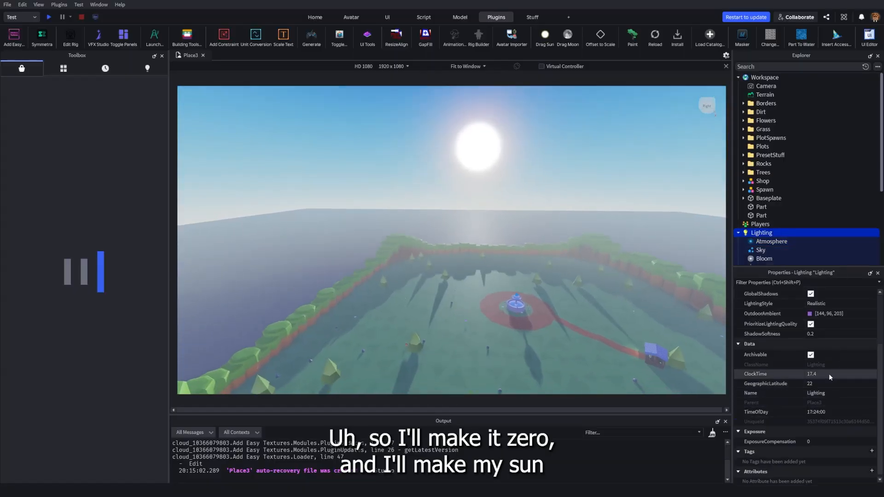
pyautogui.click(830, 374)
pyautogui.write('12')
pyautogui.press('Return')
pyautogui.moveTo(643, 212); pyautogui.dragTo(560, 242, button='right')
pyautogui.click(542, 227)
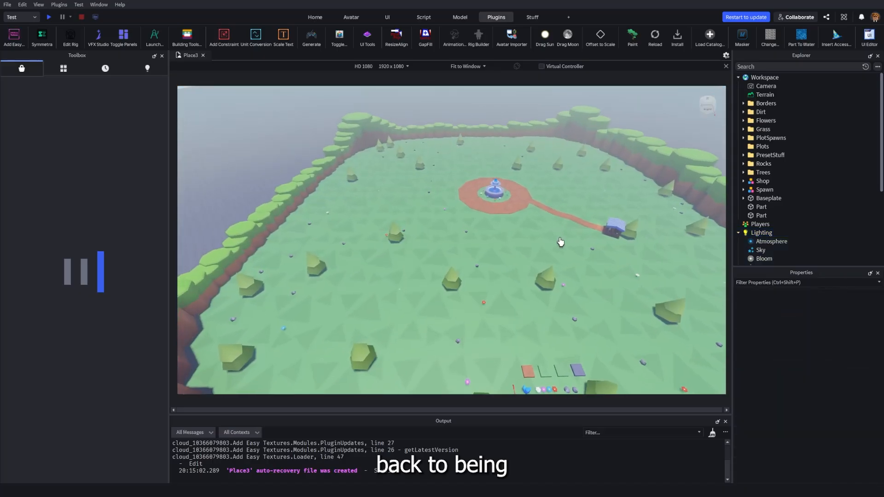
# - Select the Sky object under Lighting and examine its blue gradient above the map
pyautogui.scroll(6, 561, 242)
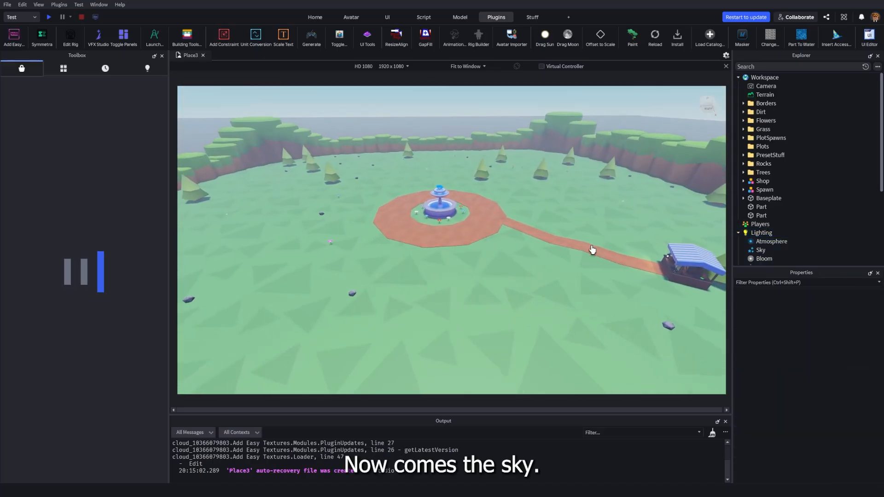
pyautogui.scroll(5, 592, 249)
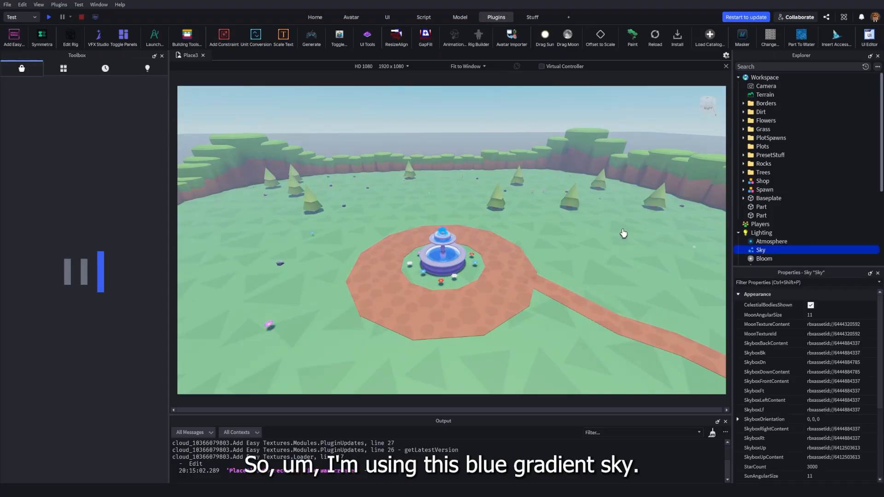
pyautogui.moveTo(559, 229); pyautogui.dragTo(565, 208, button='right')
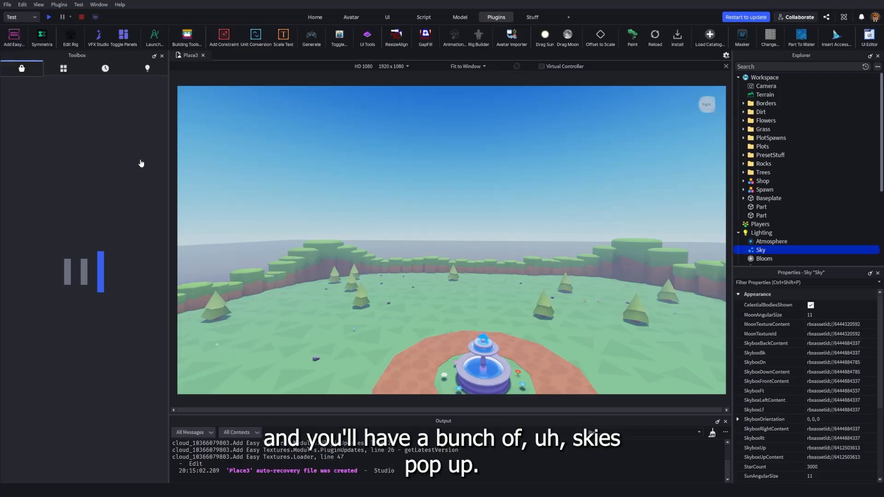
# - Try out a library sky with painted white clouds on bright blue and delete the imported items
pyautogui.moveTo(140, 163); pyautogui.dragTo(256, 309, button='right')
pyautogui.moveTo(201, 377); pyautogui.dragTo(99, 428, button='right')
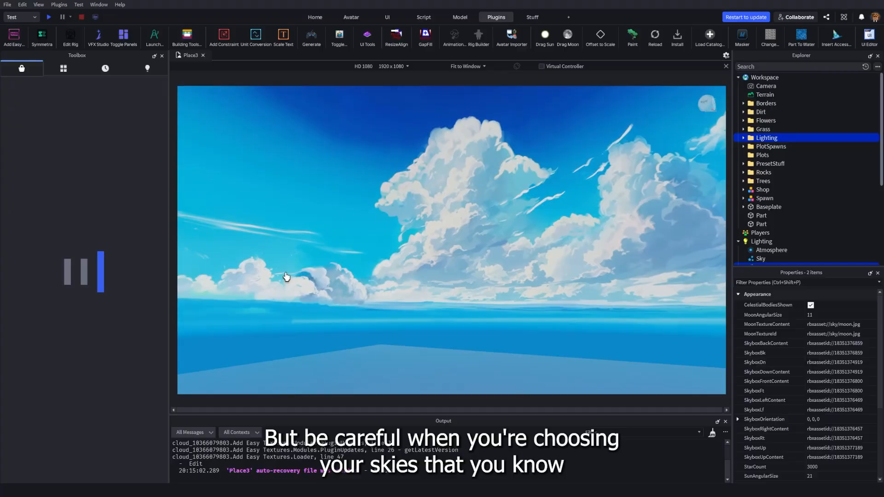
pyautogui.press('Delete')
# - Try out a pink and purple cloud sky, examine where its light comes from, and delete it
pyautogui.moveTo(276, 284); pyautogui.dragTo(123, 312, button='right')
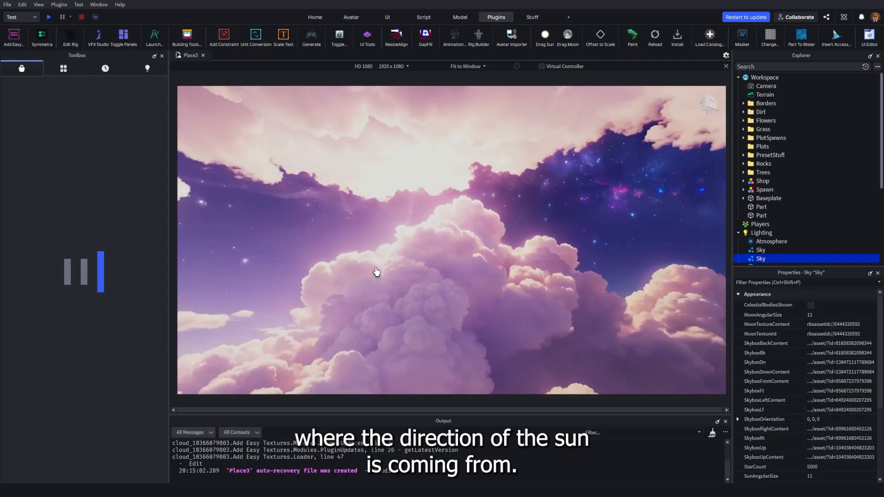
pyautogui.moveTo(376, 272); pyautogui.dragTo(446, 221, button='right')
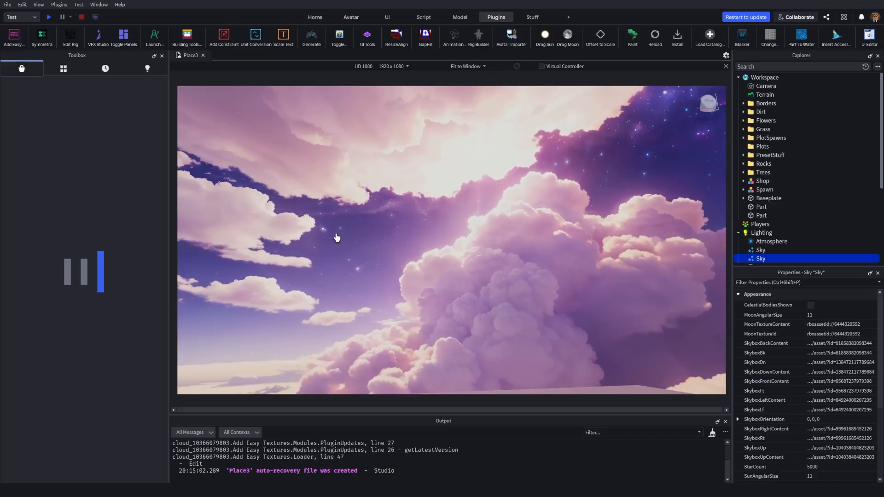
pyautogui.press('Delete')
# - Try out a realistic cloudy sky, compare its painted light direction with the actual sun, and delete it
pyautogui.hotkey('ctrl', 'z')
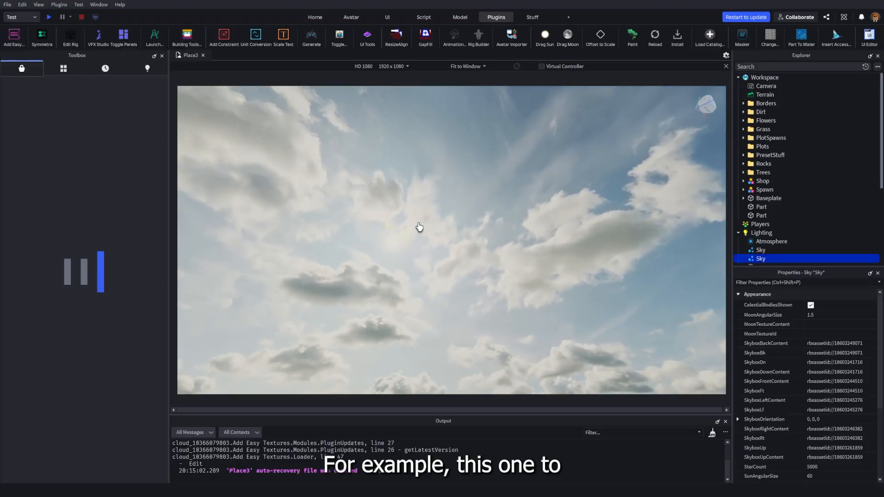
pyautogui.moveTo(420, 228); pyautogui.dragTo(537, 203, button='right')
pyautogui.moveTo(456, 199); pyautogui.dragTo(437, 176, button='right')
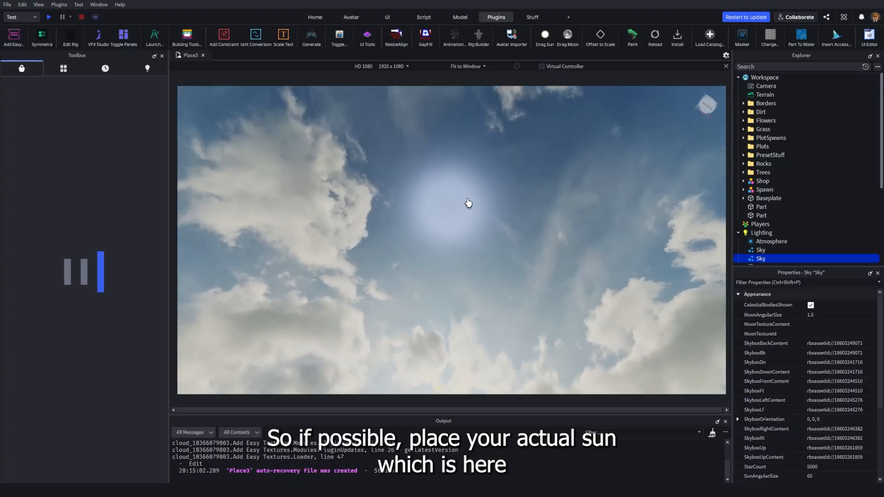
pyautogui.moveTo(473, 202); pyautogui.dragTo(509, 244, button='right')
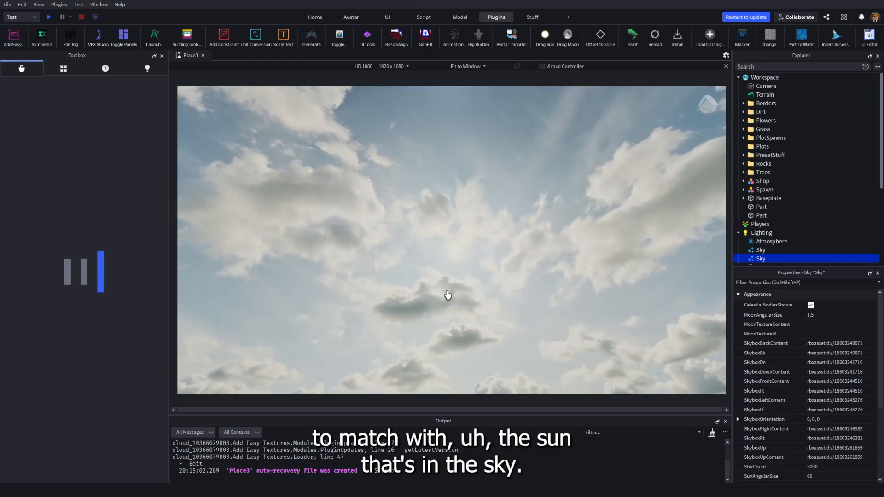
pyautogui.moveTo(468, 235); pyautogui.dragTo(419, 230, button='right')
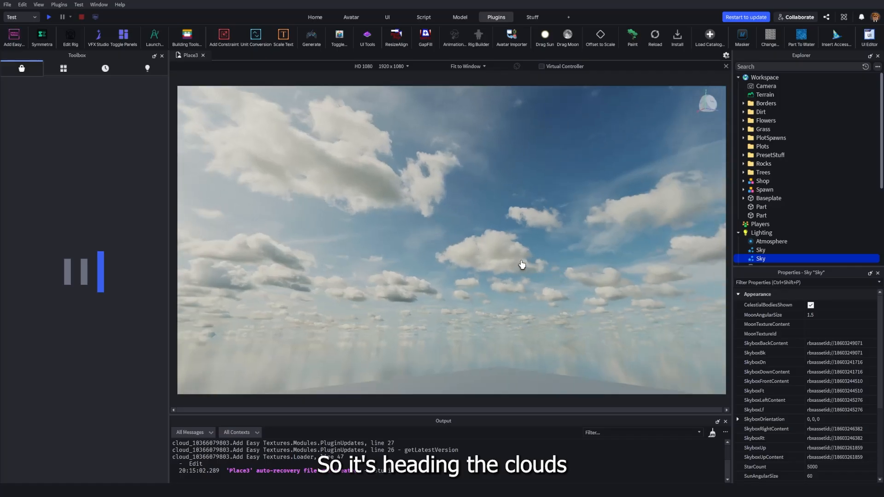
pyautogui.moveTo(547, 255); pyautogui.dragTo(519, 238, button='right')
pyautogui.press('Delete')
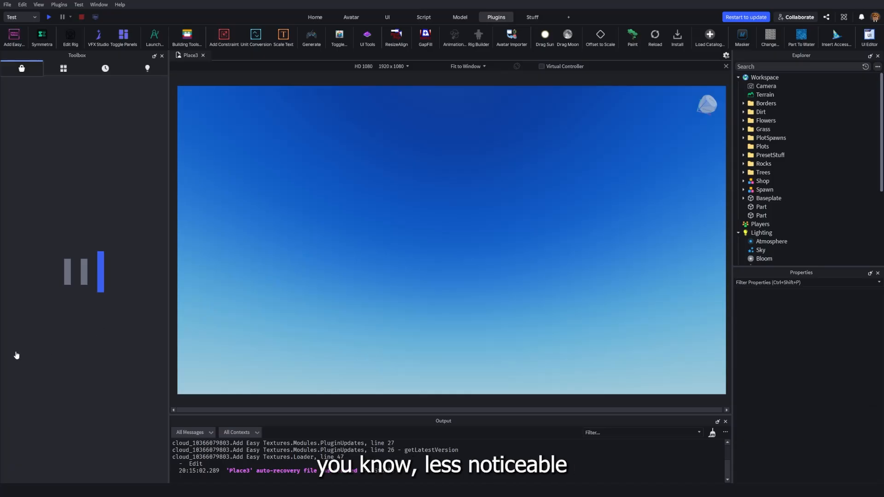
# - Try out a hazy orange sunset sky, examine its clouds from several directions, and delete it in favor of the blue gradient
pyautogui.hotkey('ctrl', 'z')
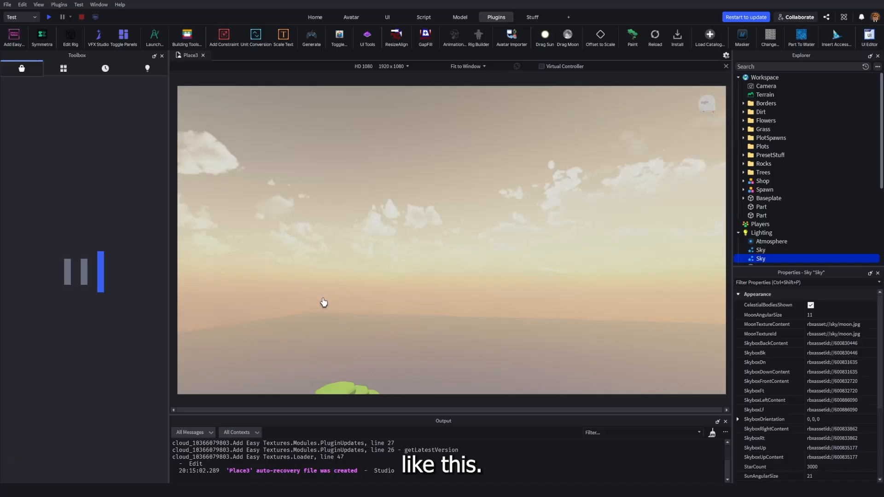
pyautogui.moveTo(323, 302); pyautogui.dragTo(462, 252, button='right')
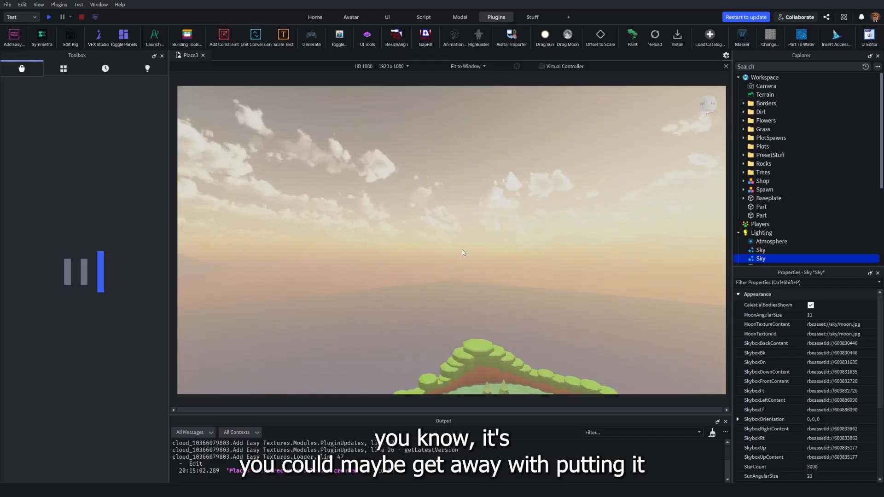
pyautogui.moveTo(348, 238); pyautogui.dragTo(519, 242, button='right')
pyautogui.moveTo(385, 238); pyautogui.dragTo(416, 238, button='right')
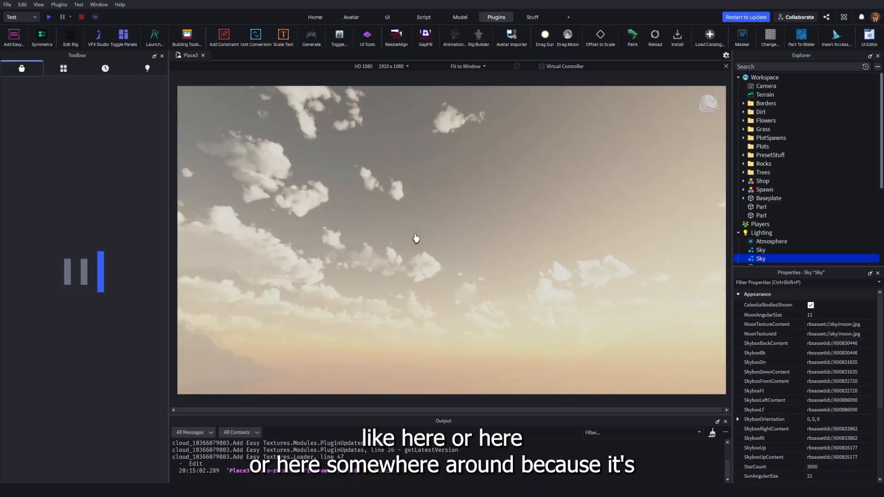
pyautogui.moveTo(553, 248); pyautogui.dragTo(582, 242, button='right')
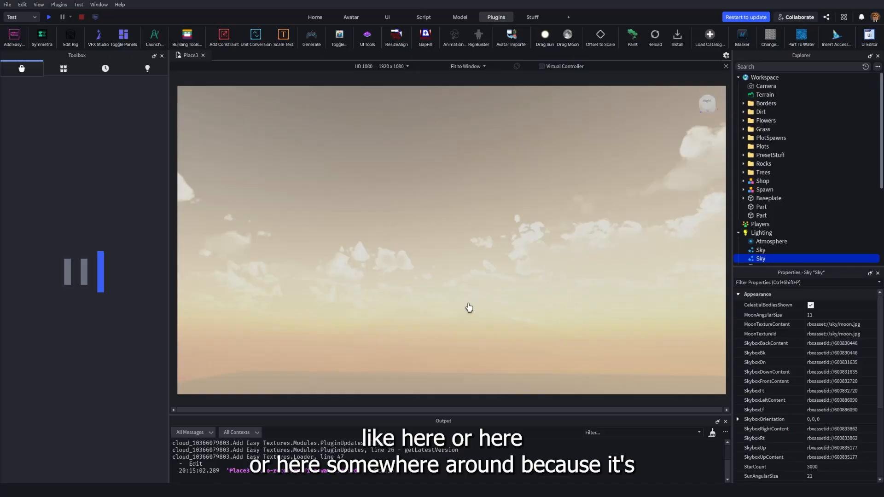
pyautogui.moveTo(418, 339); pyautogui.dragTo(472, 239, button='right')
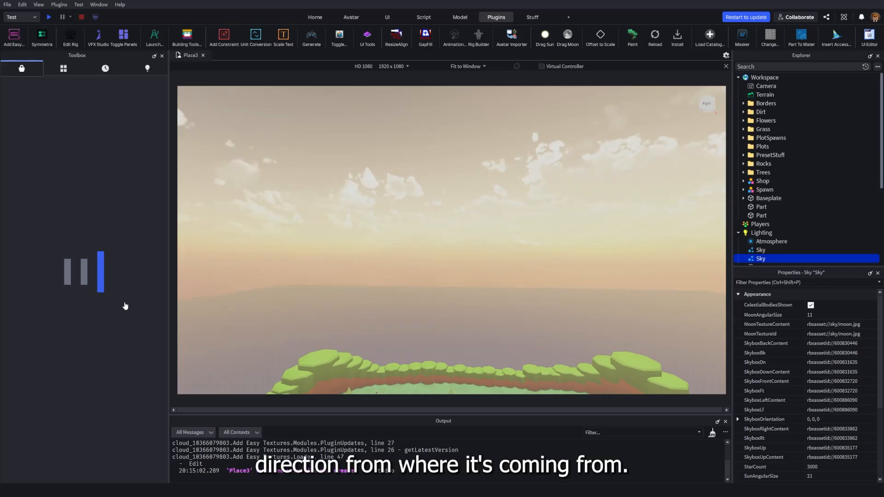
pyautogui.press('Delete')
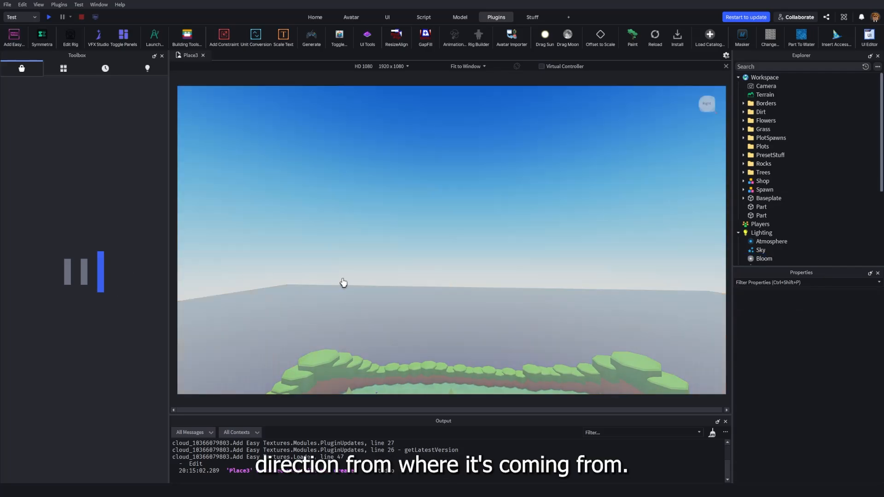
pyautogui.moveTo(343, 282); pyautogui.dragTo(345, 284, button='right')
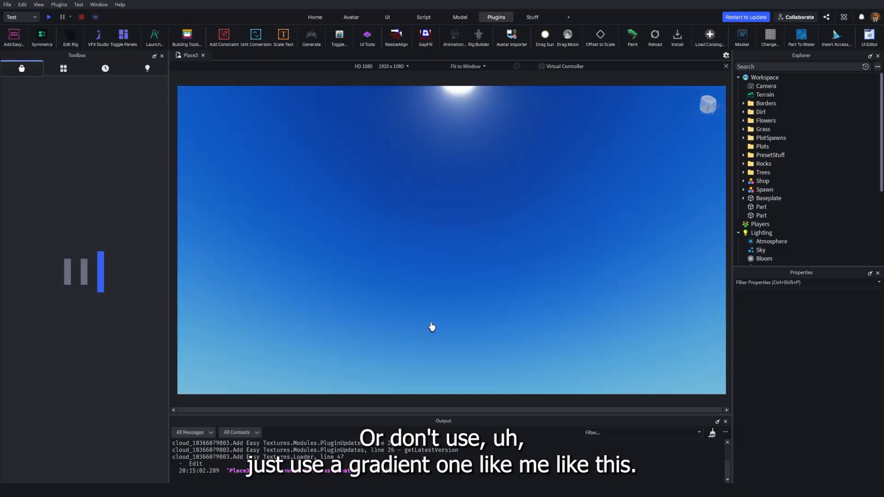
pyautogui.moveTo(431, 327); pyautogui.dragTo(440, 353, button='right')
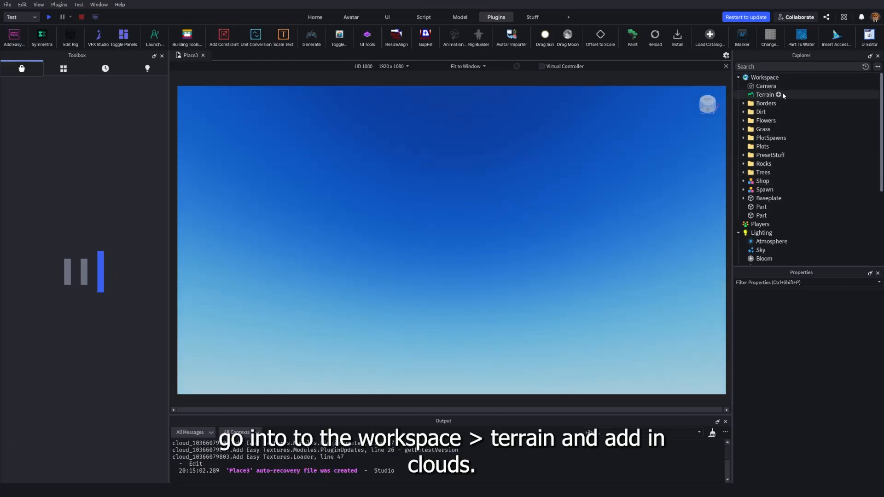
# - Add a Clouds object to Terrain and increase its Cover to compare how much of the sky it fills
pyautogui.click(767, 95)
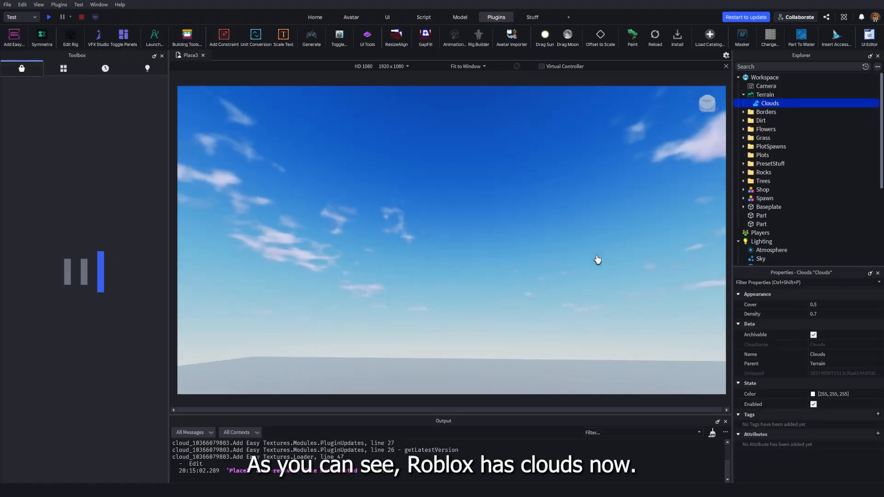
pyautogui.moveTo(599, 260)
pyautogui.mouseDown(button='right')
pyautogui.moveTo(551, 257)
pyautogui.moveTo(582, 262)
pyautogui.mouseUp(button='right')
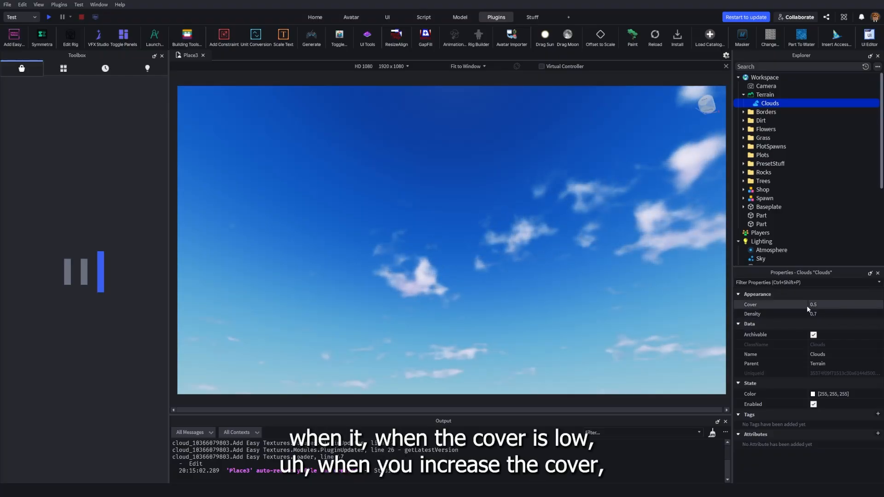
pyautogui.click(824, 304)
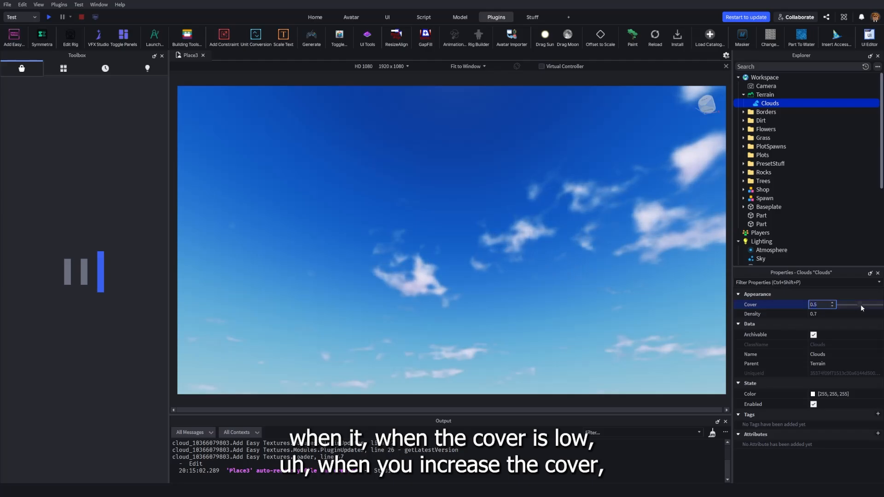
pyautogui.moveTo(862, 308); pyautogui.dragTo(869, 304)
pyautogui.moveTo(570, 251); pyautogui.dragTo(570, 251, button='right')
# - Try a Cover of 0.929 on the Clouds object, view the sky above the map, and delete the object
pyautogui.click(842, 305)
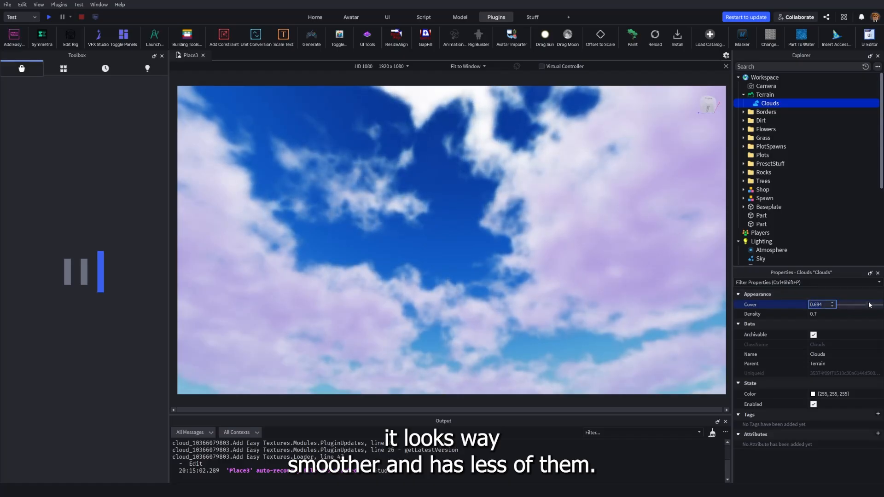
pyautogui.moveTo(870, 304); pyautogui.dragTo(877, 305)
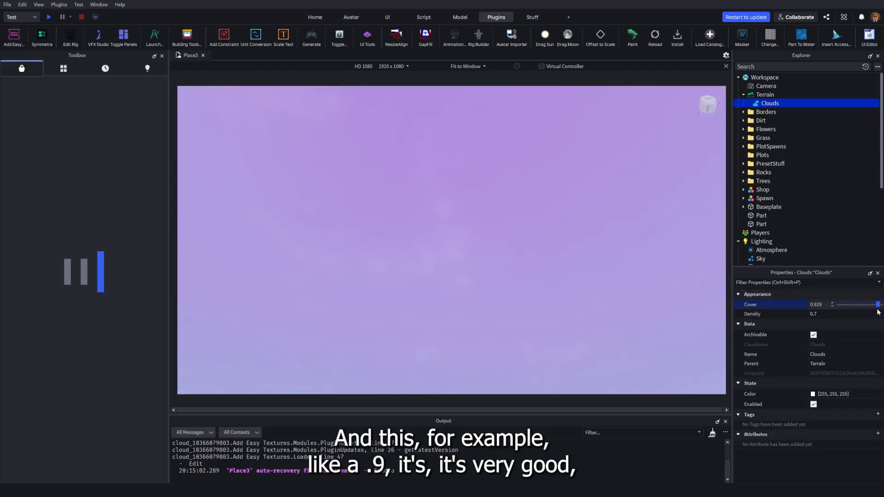
pyautogui.moveTo(612, 260); pyautogui.dragTo(618, 256, button='right')
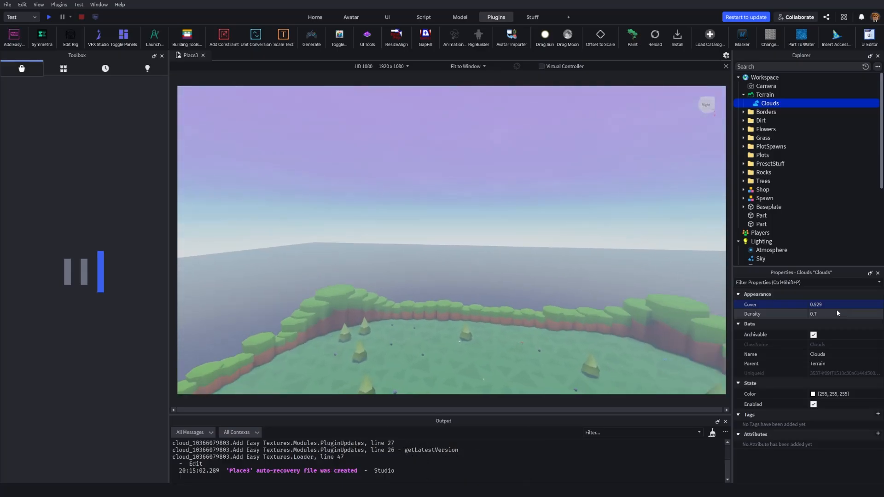
pyautogui.moveTo(634, 166); pyautogui.dragTo(633, 159, button='right')
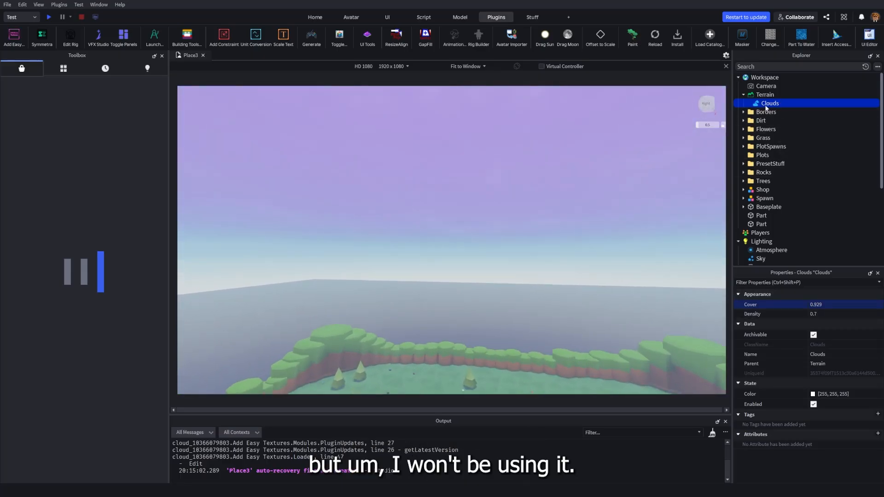
pyautogui.press('Delete')
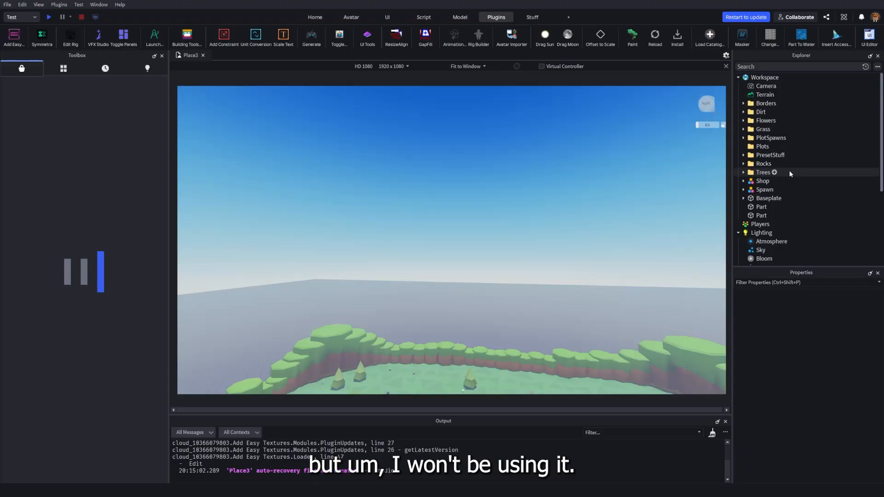
# - Select the Bloom effect under Lighting and disable it while looking straight at the sun
pyautogui.scroll(-3, 772, 189)
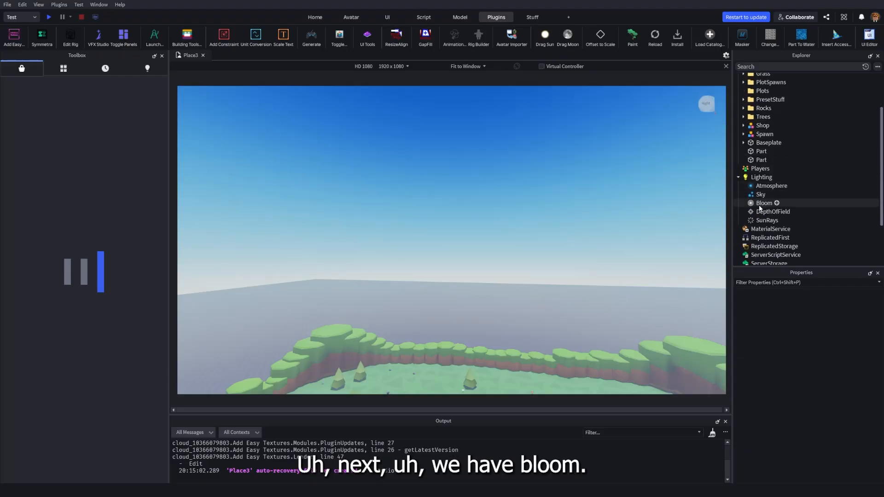
pyautogui.click(760, 204)
pyautogui.moveTo(635, 283); pyautogui.dragTo(634, 283, button='right')
pyautogui.moveTo(564, 298); pyautogui.dragTo(564, 298, button='right')
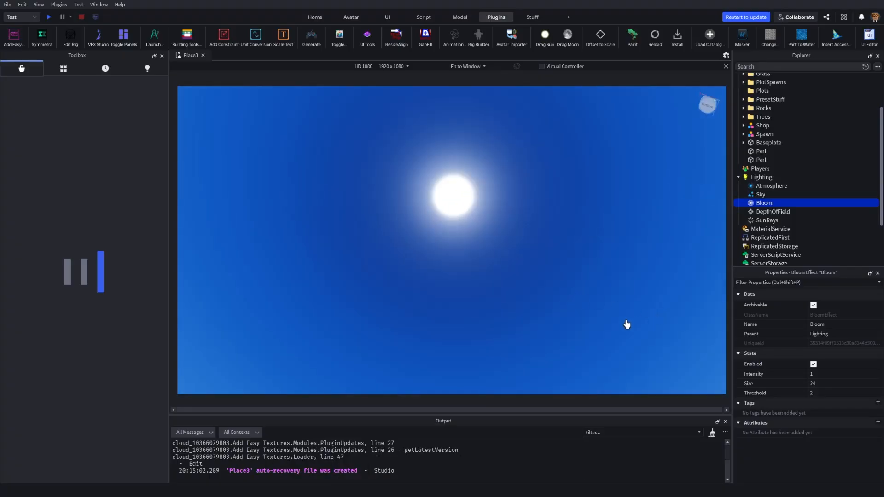
pyautogui.moveTo(606, 322); pyautogui.dragTo(606, 322, button='right')
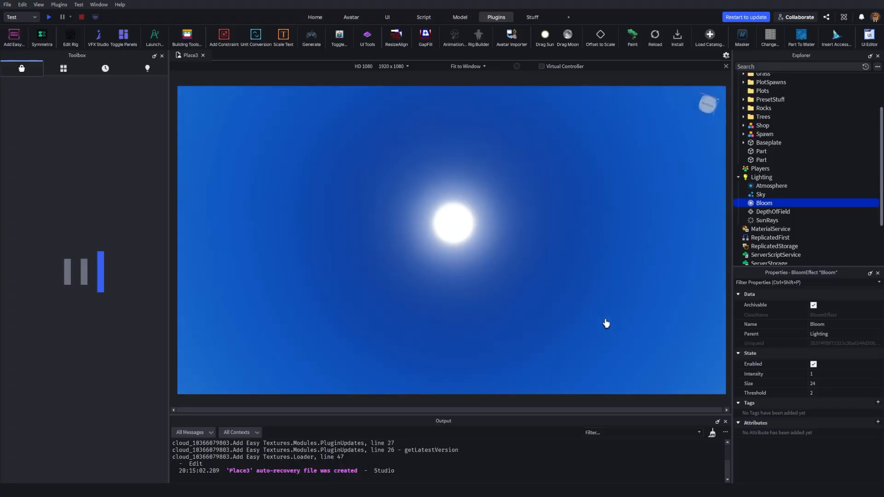
pyautogui.click(813, 364)
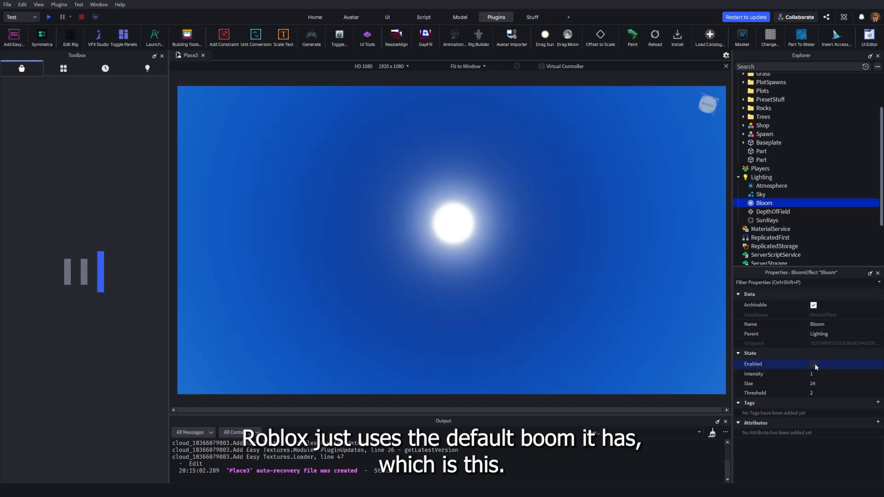
# - Re-enable Bloom, lower its Intensity to 0, and toggle the effect off and on to compare the sun's glow
pyautogui.click(813, 364)
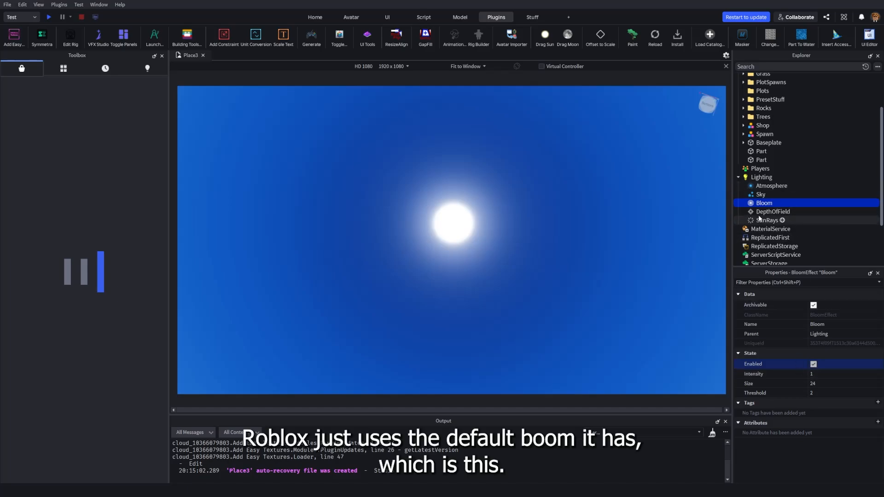
pyautogui.click(836, 374)
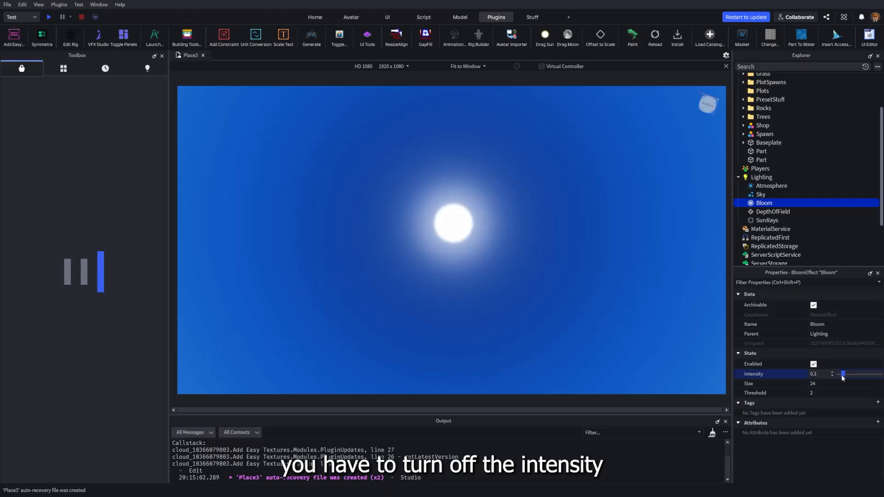
pyautogui.click(813, 364)
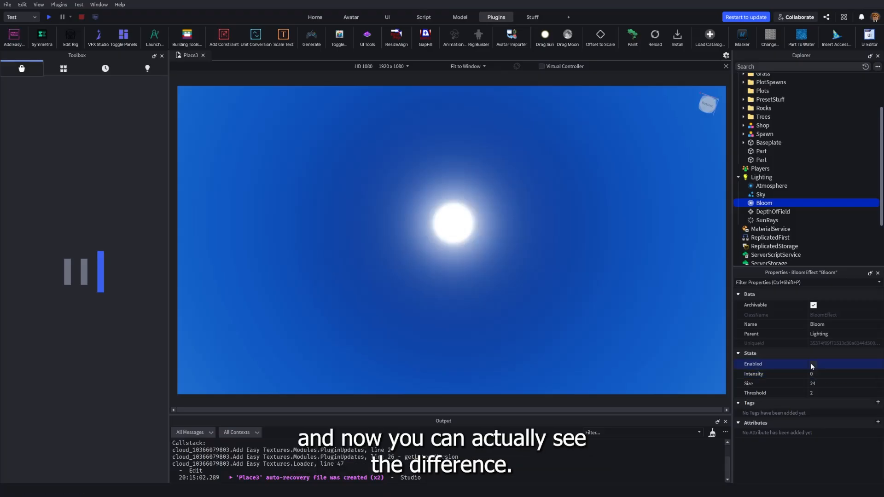
pyautogui.click(812, 364)
# - Restore Bloom's Intensity to 1 and increase its Size to 56 to widen the sun's glow
pyautogui.click(836, 375)
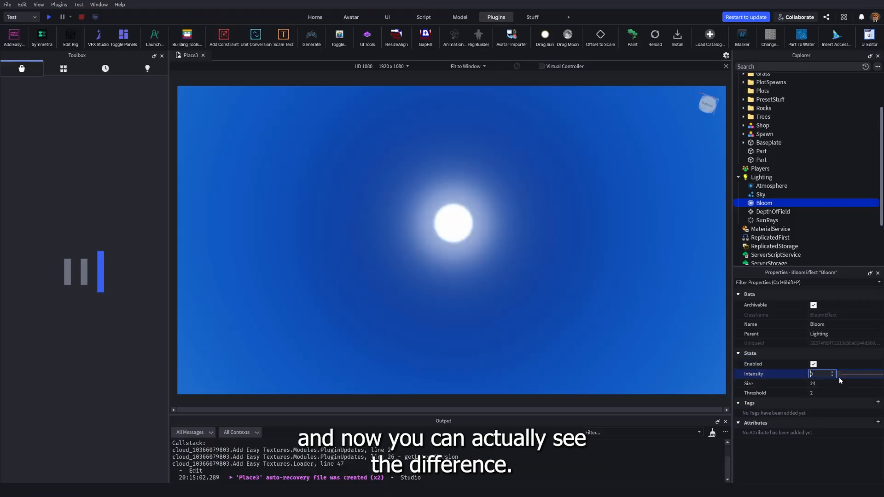
pyautogui.moveTo(838, 374); pyautogui.dragTo(881, 374)
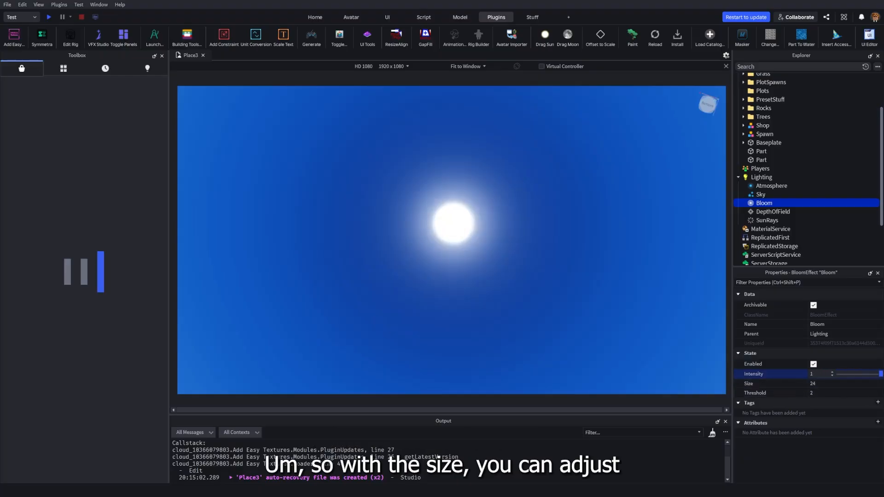
pyautogui.click(827, 383)
pyautogui.moveTo(857, 385); pyautogui.dragTo(881, 384)
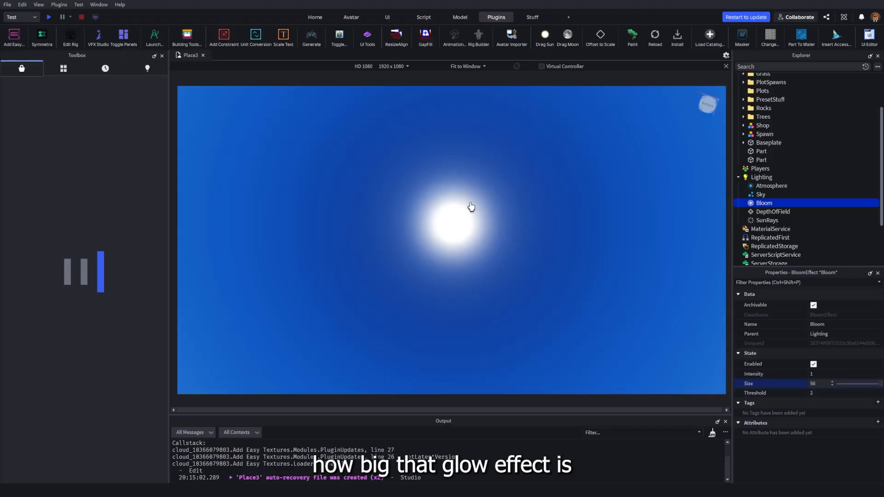
# - Try a lower Bloom Intensity, return it to 1, and adjust the Threshold to 2.01
pyautogui.click(852, 372)
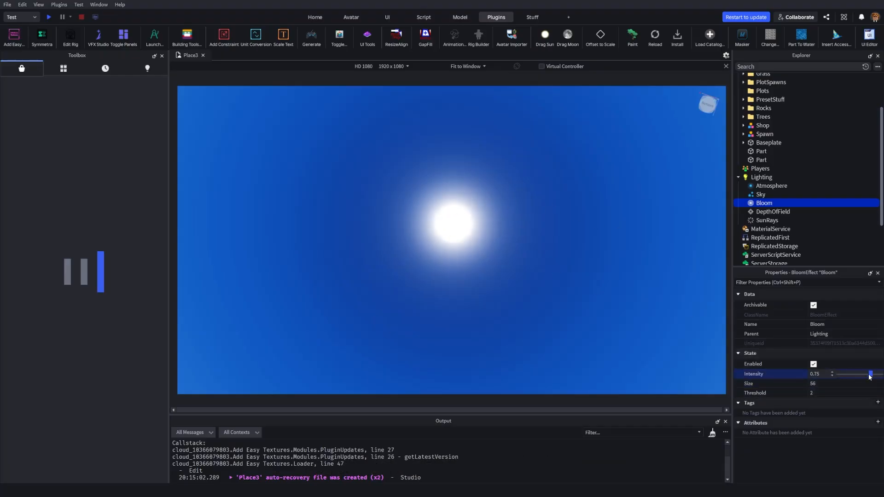
pyautogui.moveTo(869, 376)
pyautogui.mouseDown()
pyautogui.moveTo(849, 373)
pyautogui.moveTo(867, 374)
pyautogui.moveTo(844, 382)
pyautogui.moveTo(881, 382)
pyautogui.mouseUp()
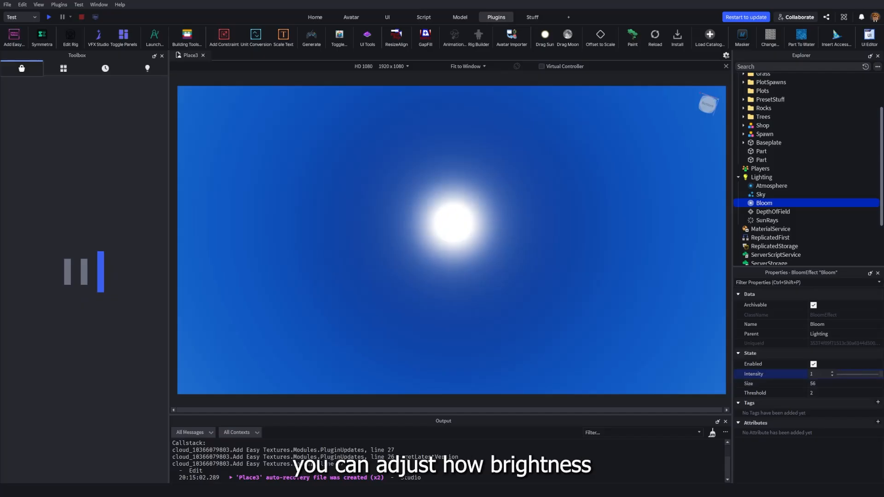
pyautogui.click(857, 394)
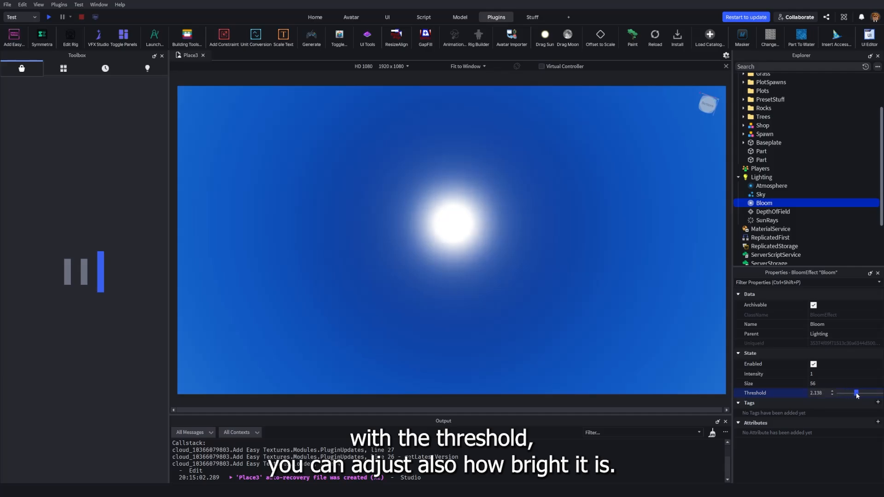
pyautogui.moveTo(857, 395)
pyautogui.mouseDown()
pyautogui.moveTo(881, 395)
pyautogui.moveTo(858, 400)
pyautogui.mouseUp()
# - Focus on the two white parts on the baseplate and compare their materials and glow under Bloom
pyautogui.moveTo(686, 322); pyautogui.dragTo(525, 279, button='right')
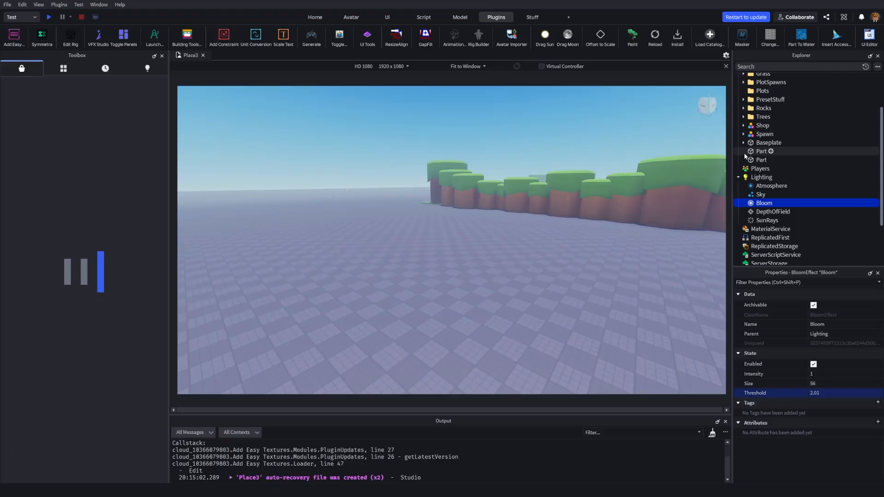
pyautogui.click(761, 160)
pyautogui.press('f')
pyautogui.click(552, 225)
pyautogui.moveTo(552, 226); pyautogui.dragTo(471, 235, button='right')
pyautogui.click(462, 232)
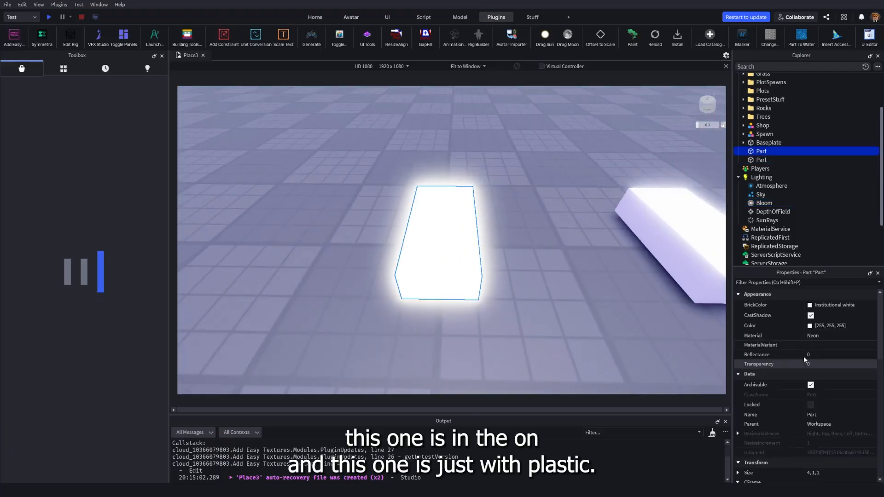
pyautogui.click(658, 242)
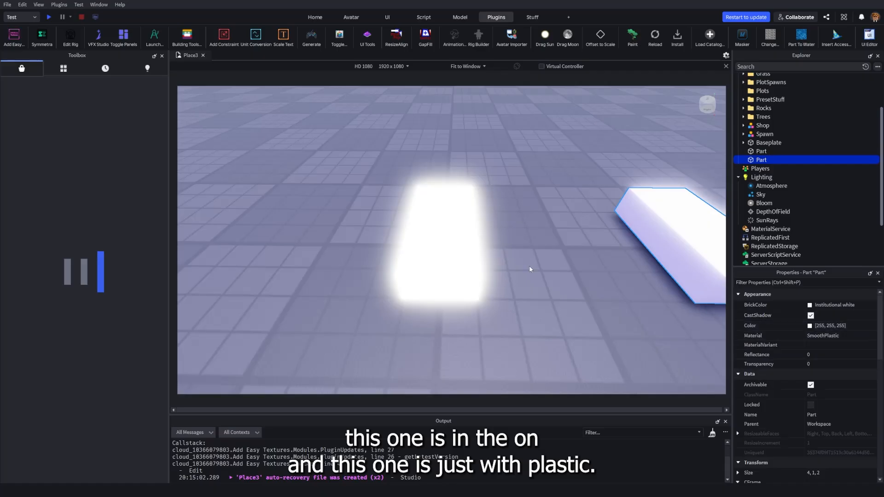
pyautogui.moveTo(528, 266); pyautogui.dragTo(519, 237, button='right')
pyautogui.click(518, 237)
# - Raise Bloom's Threshold to 3 while viewing the neon and smooth plastic parts up close
pyautogui.click(764, 203)
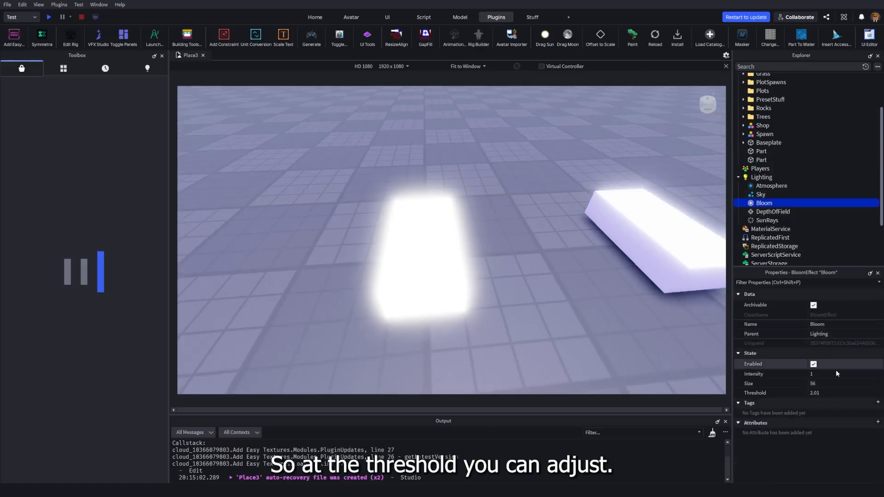
pyautogui.moveTo(853, 391)
pyautogui.mouseDown()
pyautogui.moveTo(843, 394)
pyautogui.moveTo(870, 394)
pyautogui.moveTo(836, 392)
pyautogui.moveTo(867, 394)
pyautogui.mouseUp()
pyautogui.scroll(2, 560, 282)
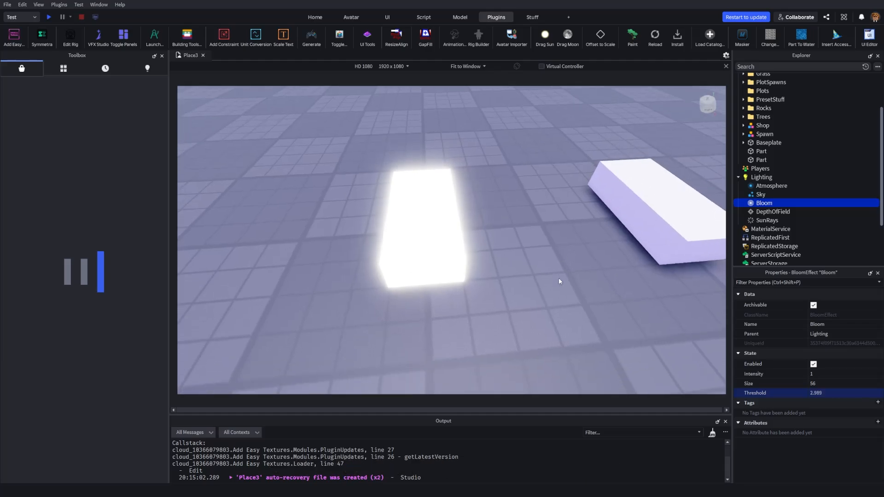
pyautogui.scroll(5, 578, 296)
pyautogui.click(825, 393)
pyautogui.write('3')
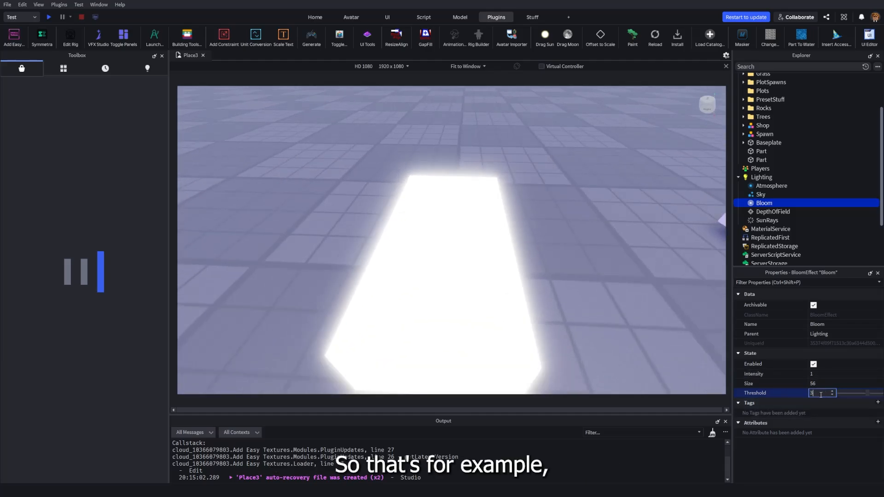
# - Compare the glow of the neon part with the smooth plastic part from near and far
pyautogui.moveTo(596, 289); pyautogui.dragTo(598, 289, button='right')
pyautogui.click(494, 250)
pyautogui.scroll(-2, 493, 250)
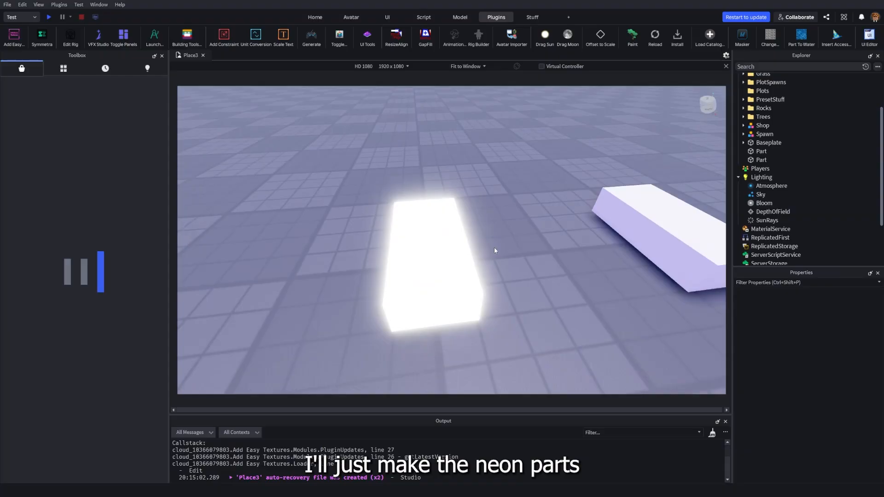
pyautogui.scroll(-2, 506, 258)
pyautogui.scroll(2, 438, 262)
pyautogui.scroll(3, 549, 251)
pyautogui.click(562, 254)
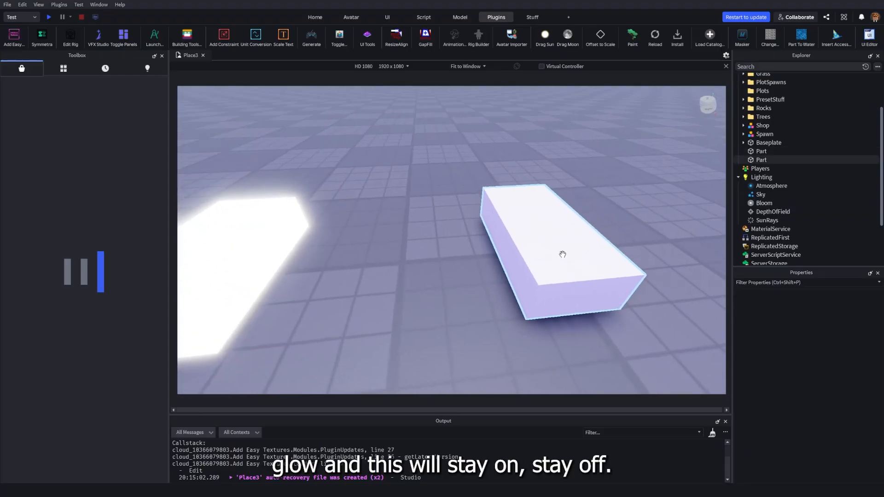
# - Look up at the sun and toggle Bloom off and on to compare its glow
pyautogui.moveTo(562, 254); pyautogui.dragTo(553, 332, button='right')
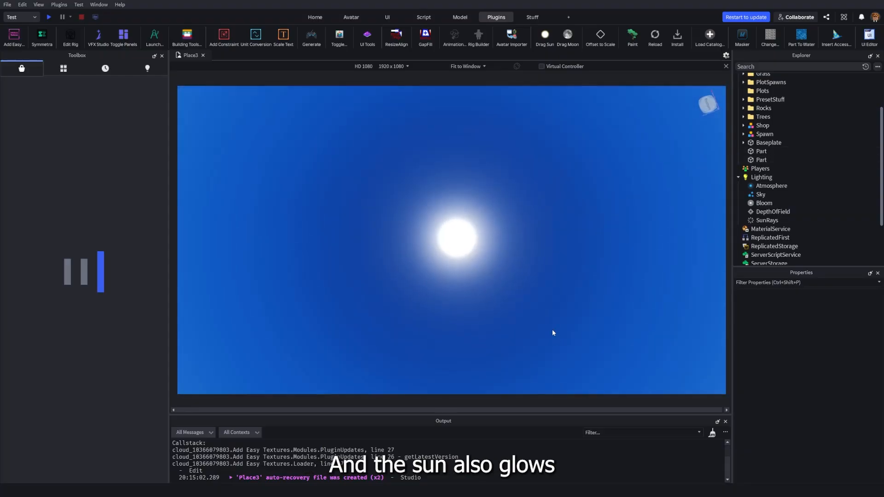
pyautogui.click(764, 203)
pyautogui.click(813, 364)
pyautogui.click(813, 364)
pyautogui.moveTo(612, 297); pyautogui.dragTo(612, 301, button='right')
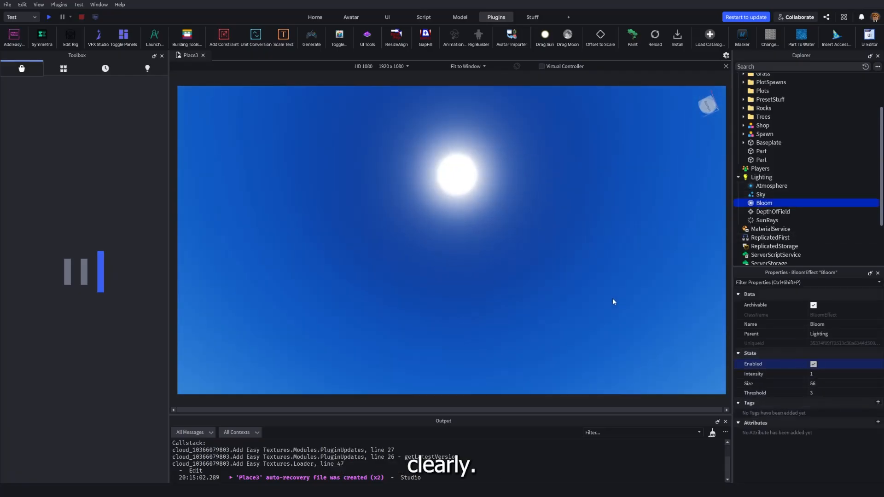
# - Select the DepthOfField effect under Lighting, move into the map among the trees, and enable the effect
pyautogui.moveTo(589, 258); pyautogui.dragTo(604, 216, button='right')
pyautogui.click(772, 211)
pyautogui.click(813, 364)
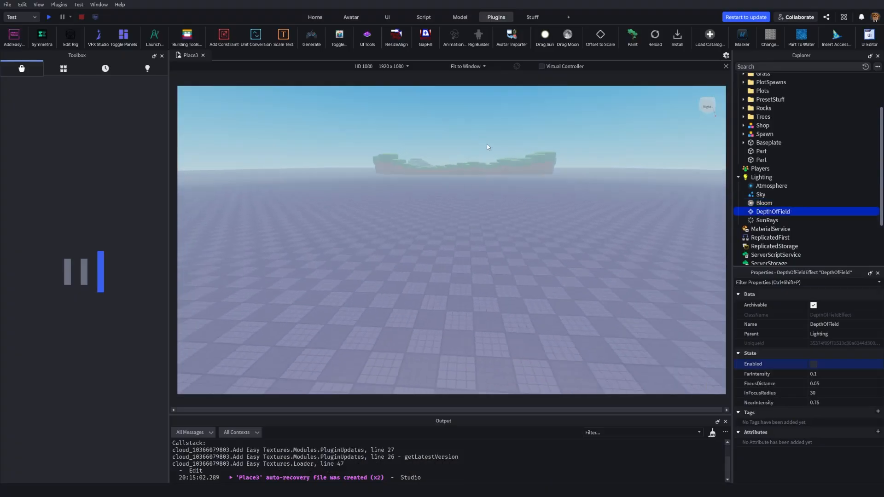
pyautogui.press('w')
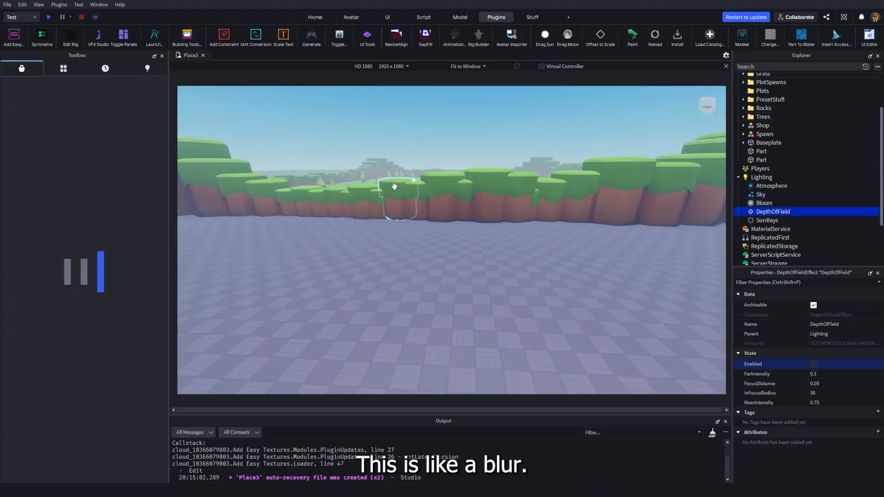
pyautogui.press('w')
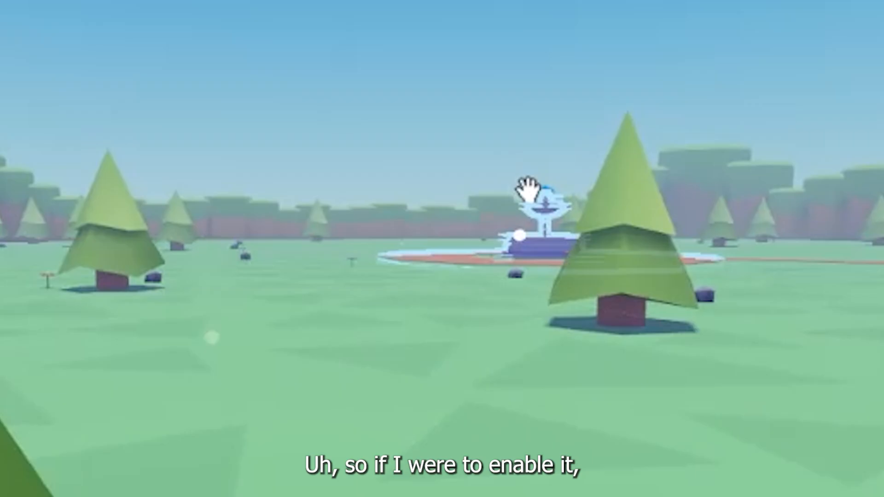
pyautogui.moveTo(527, 188); pyautogui.dragTo(527, 170, button='right')
pyautogui.press('w')
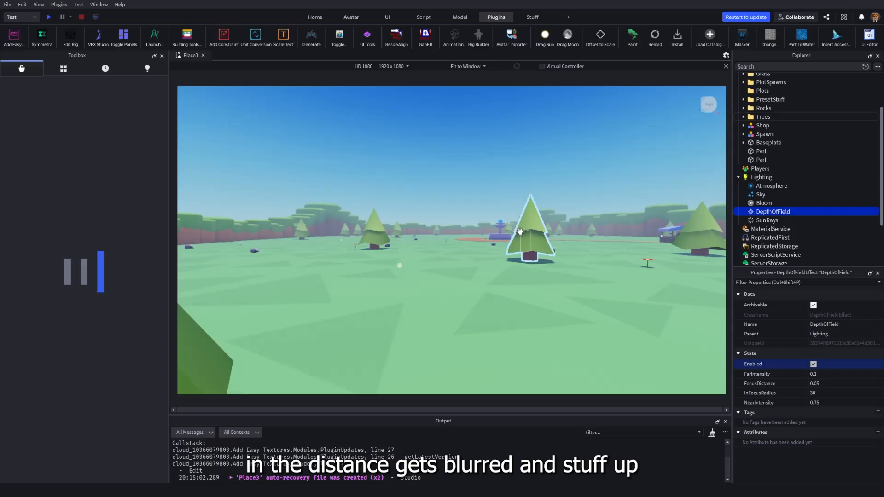
# - Examine the depth-of-field blur close up against a tree and on the distant scenery
pyautogui.scroll(5, 553, 237)
pyautogui.scroll(10, 520, 231)
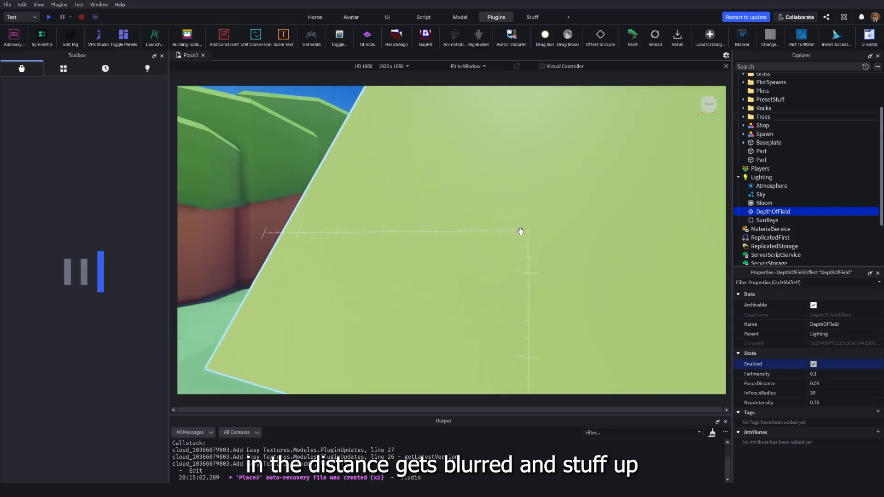
pyautogui.scroll(5, 517, 232)
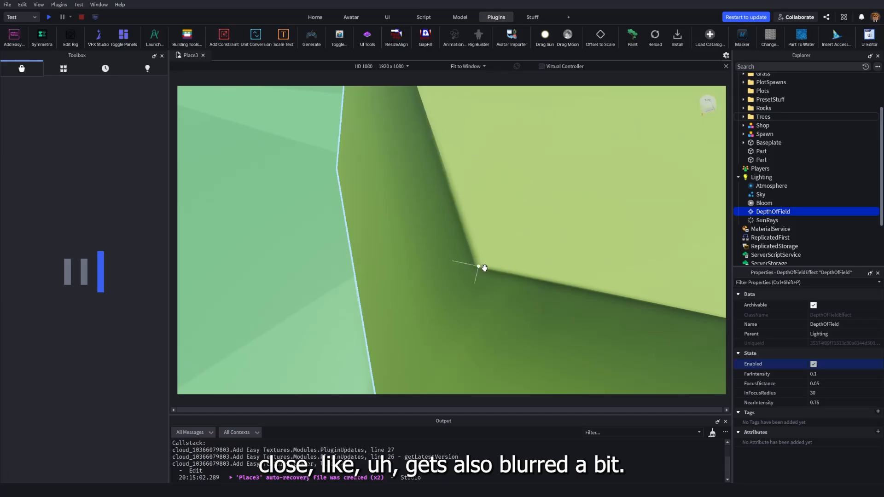
pyautogui.scroll(-10, 483, 262)
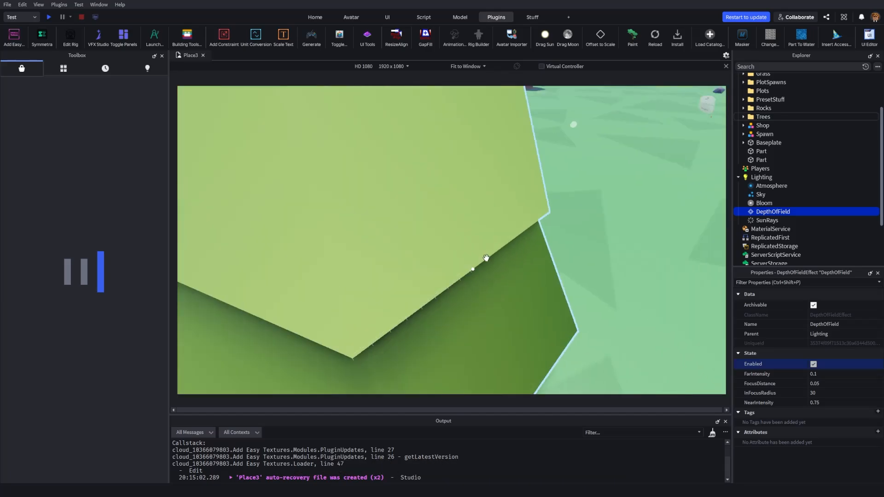
pyautogui.scroll(-2, 483, 245)
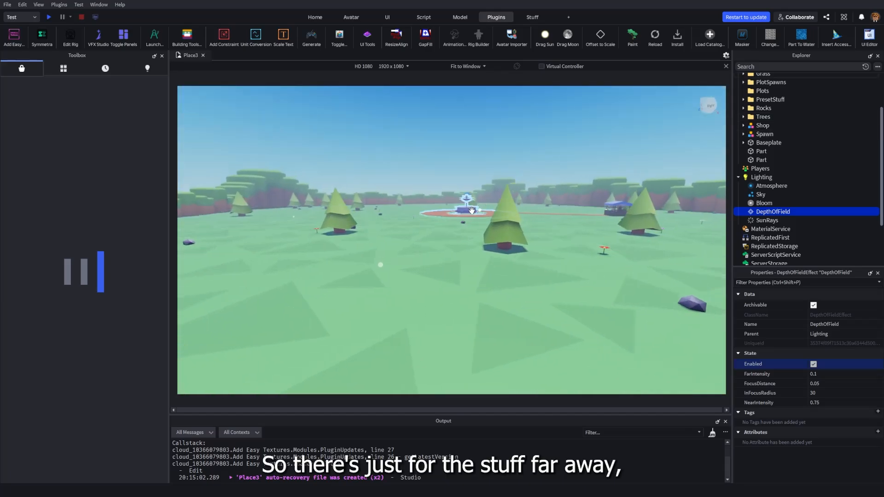
# - Try several InFocusRadius values on DepthOfField and set the radius to 15
pyautogui.click(826, 395)
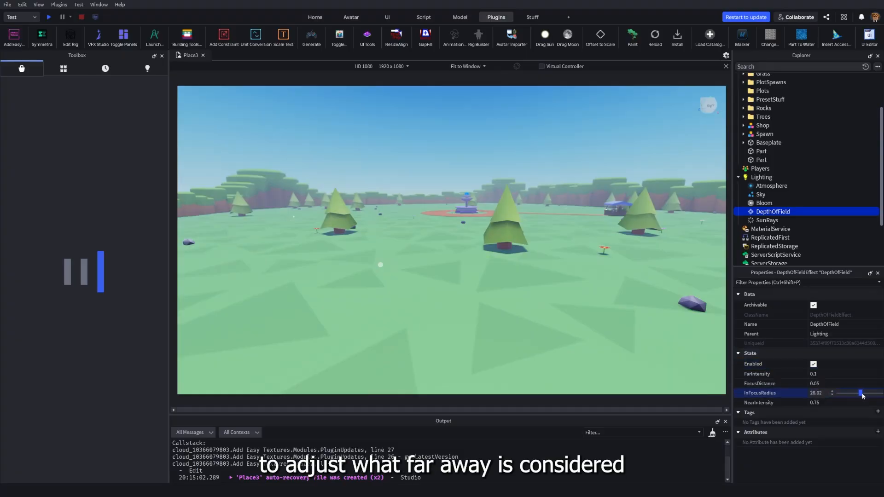
pyautogui.moveTo(873, 394); pyautogui.dragTo(873, 394)
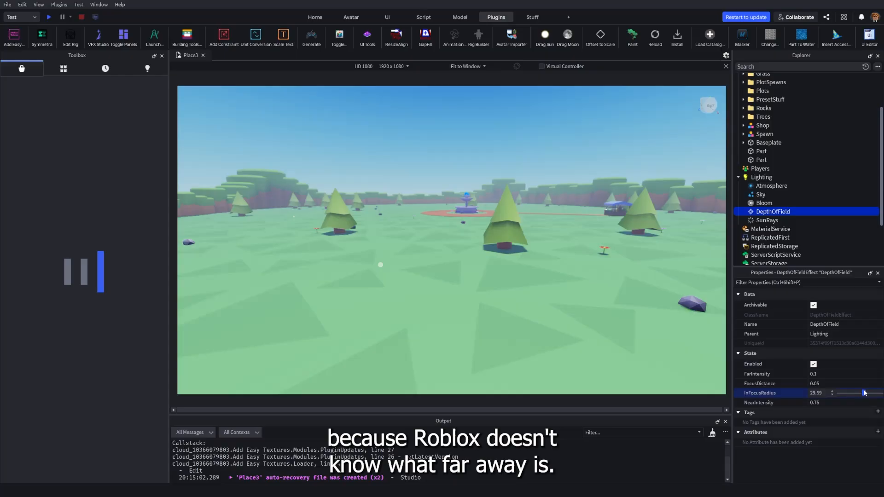
pyautogui.moveTo(864, 393); pyautogui.dragTo(857, 395)
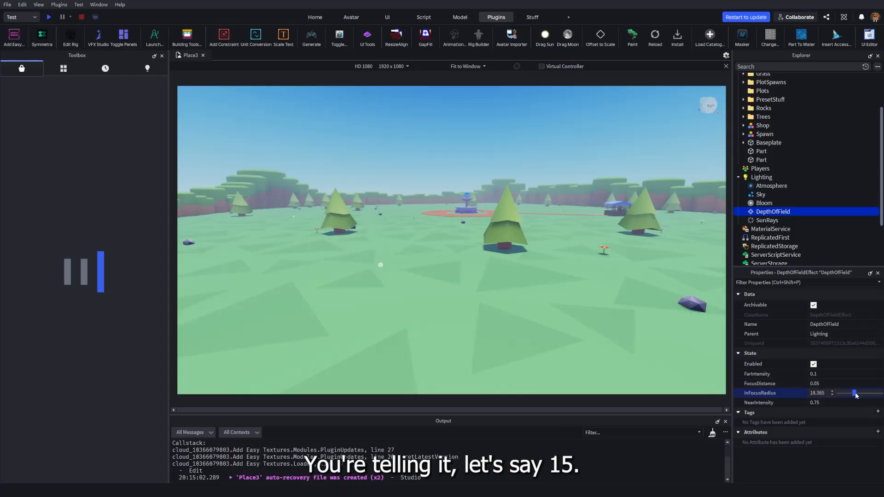
pyautogui.click(821, 392)
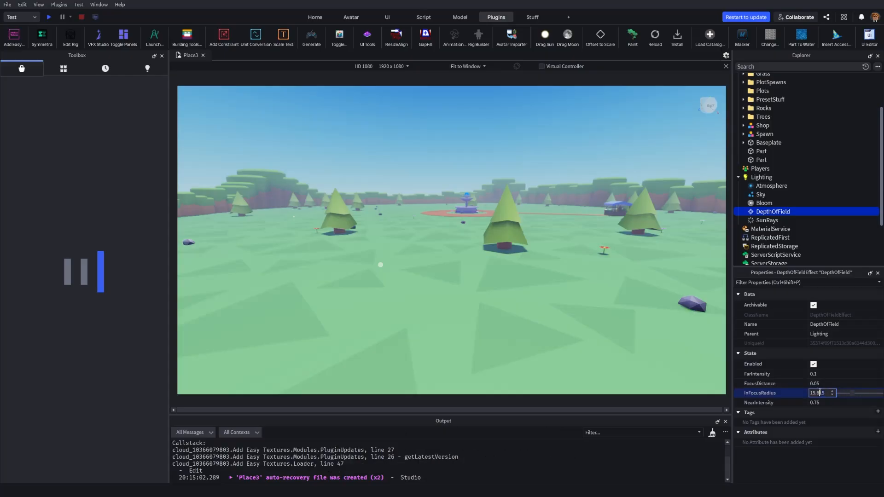
pyautogui.press('BackSpace')
pyautogui.press('BackSpace')
pyautogui.press('BackSpace')
pyautogui.press('BackSpace')
pyautogui.press('Return')
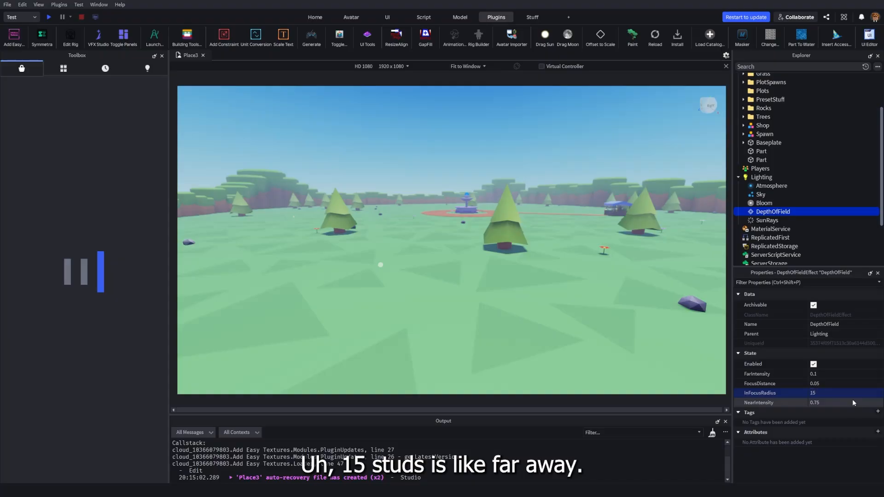
# - Try a FarIntensity of 1 on DepthOfField to compare the distant blur, and reduce it to 0.163
pyautogui.moveTo(509, 310); pyautogui.dragTo(509, 305, button='right')
pyautogui.click(828, 372)
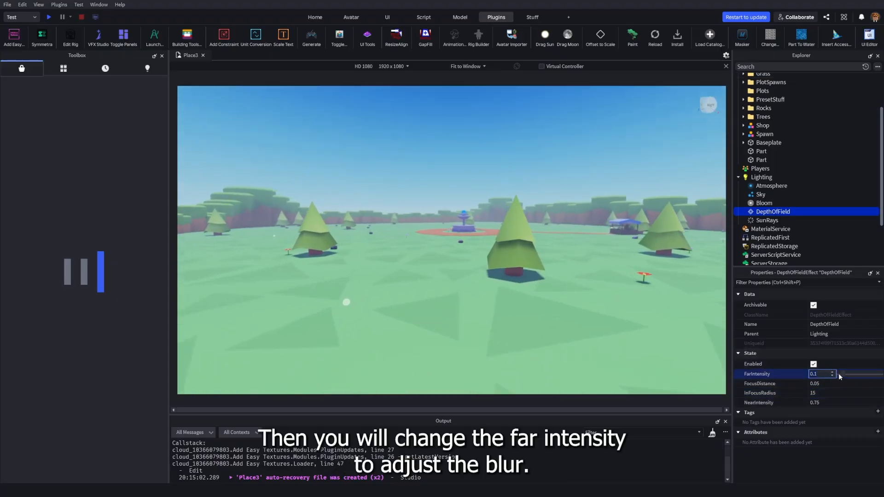
pyautogui.moveTo(838, 374); pyautogui.dragTo(880, 373)
pyautogui.moveTo(524, 280); pyautogui.dragTo(565, 255, button='right')
pyautogui.moveTo(597, 300); pyautogui.dragTo(597, 300, button='right')
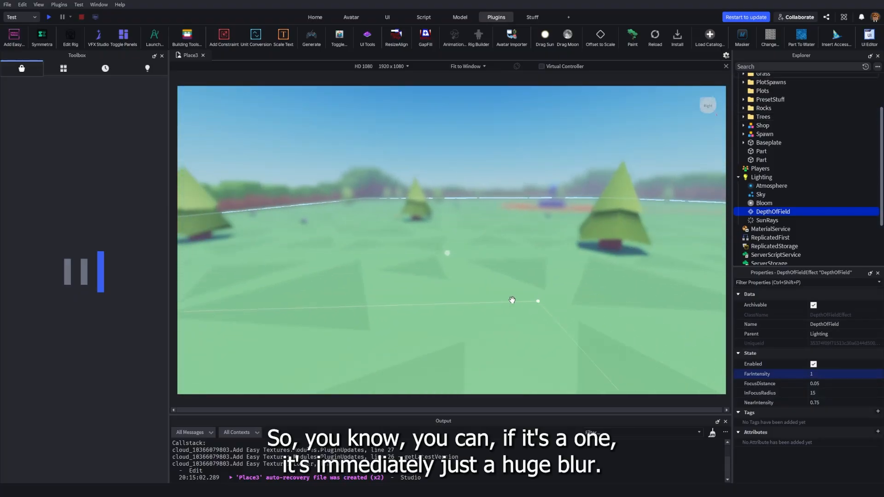
pyautogui.moveTo(440, 222); pyautogui.dragTo(418, 224, button='right')
pyautogui.click(845, 374)
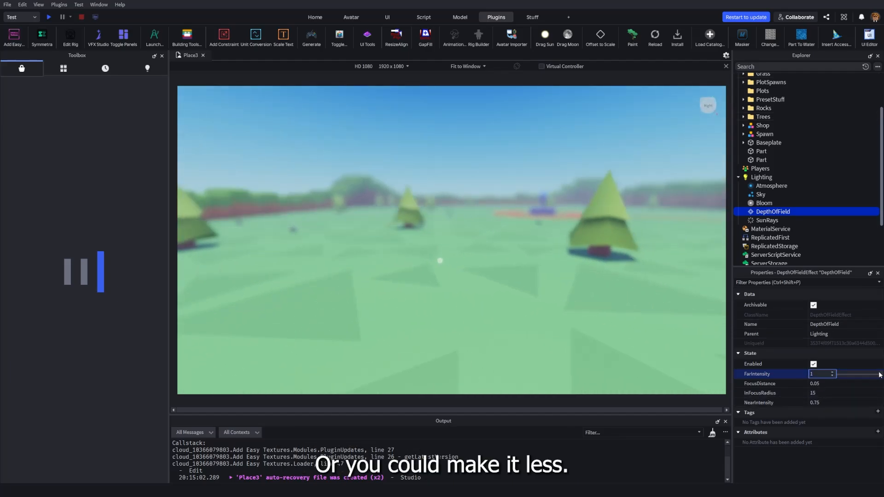
pyautogui.moveTo(870, 374); pyautogui.dragTo(847, 374)
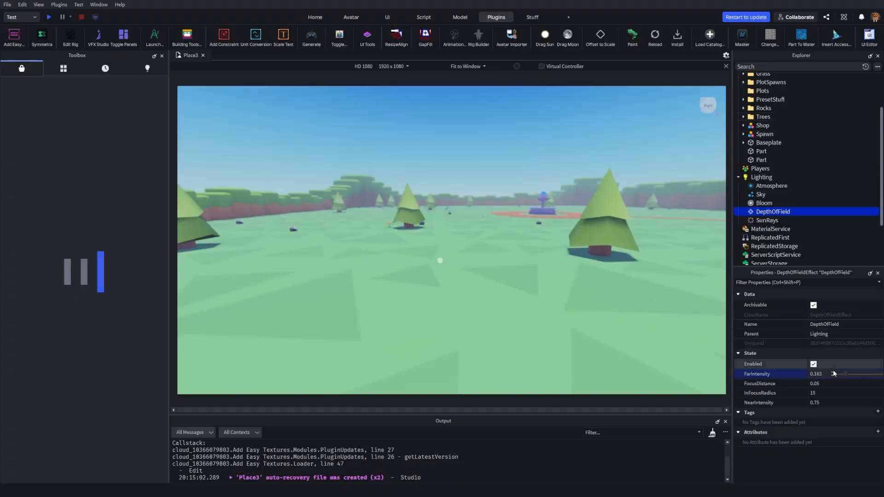
# - Set the DepthOfField FocusDistance to 0.1 and check the blur close up against a tree
pyautogui.click(834, 383)
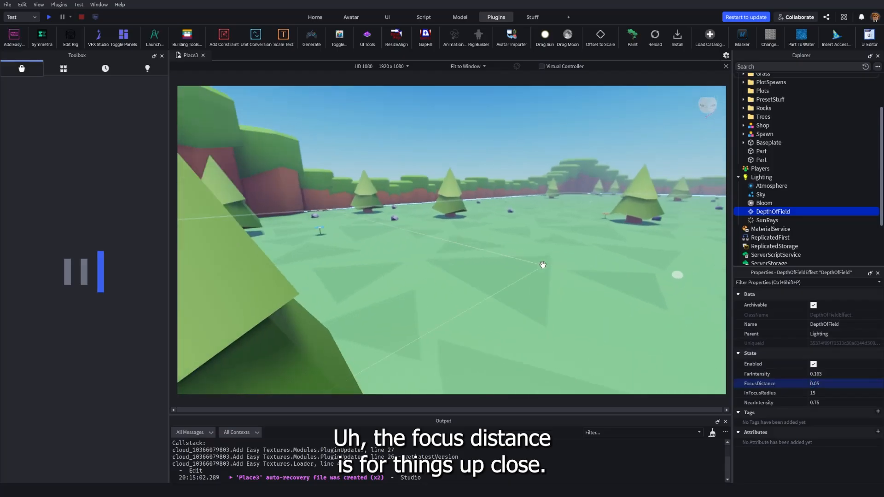
pyautogui.write('0.1')
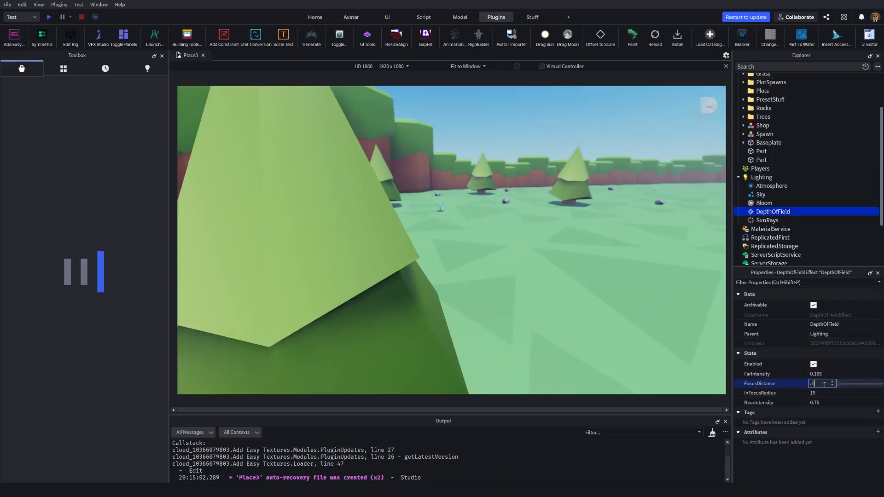
pyautogui.press('Return')
pyautogui.scroll(5, 561, 280)
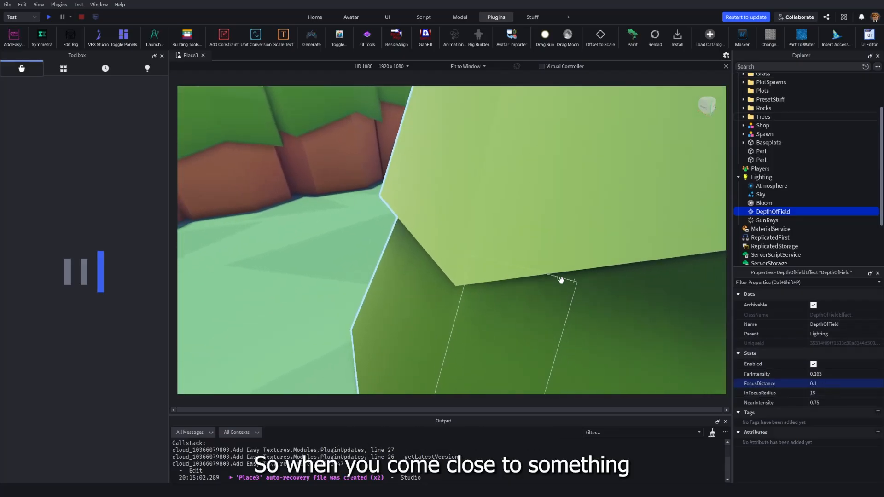
pyautogui.scroll(4, 561, 280)
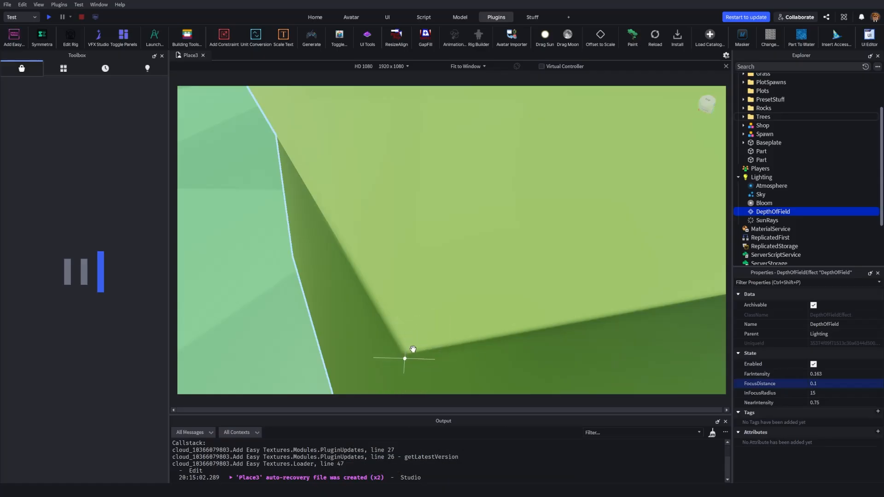
# - Try a higher NearIntensity of about 0.816 on DepthOfField and restore it to 0.75
pyautogui.click(827, 405)
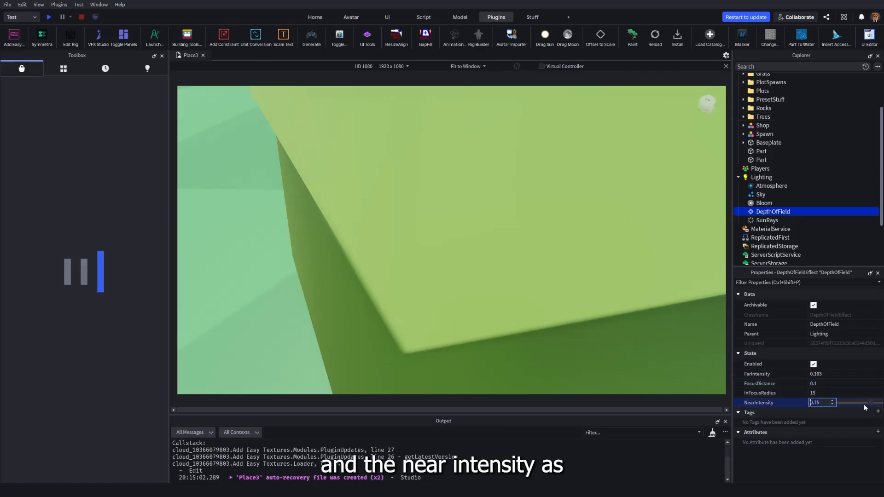
pyautogui.moveTo(869, 402)
pyautogui.mouseDown()
pyautogui.moveTo(881, 402)
pyautogui.moveTo(873, 411)
pyautogui.mouseUp()
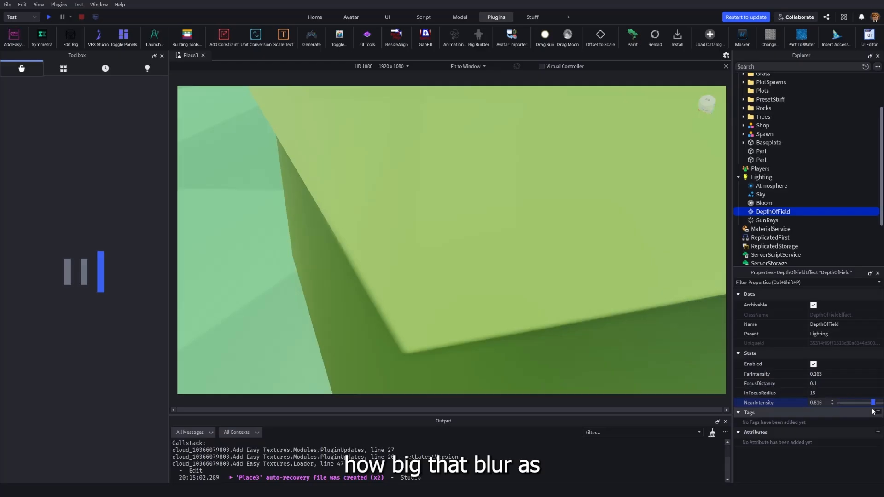
pyautogui.moveTo(517, 309); pyautogui.dragTo(548, 314, button='right')
pyautogui.press('e')
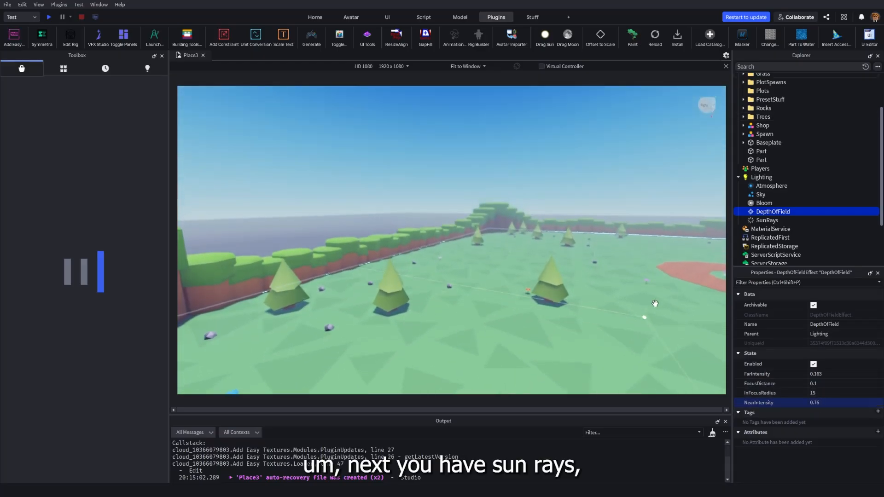
# - Select the SunRays effect under Lighting, look up at the sun, and toggle the effect off and on to compare its glow
pyautogui.click(767, 220)
pyautogui.moveTo(574, 267); pyautogui.dragTo(573, 263, button='right')
pyautogui.click(7, 4)
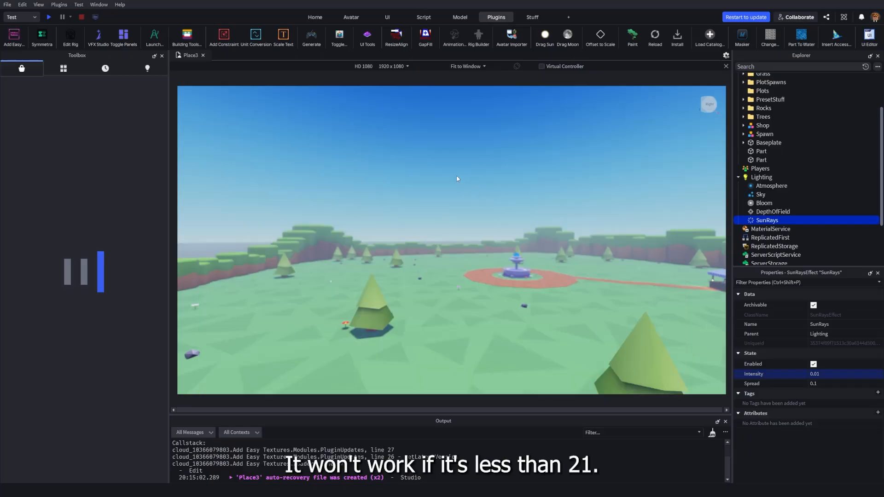
pyautogui.moveTo(576, 353); pyautogui.dragTo(548, 286, button='right')
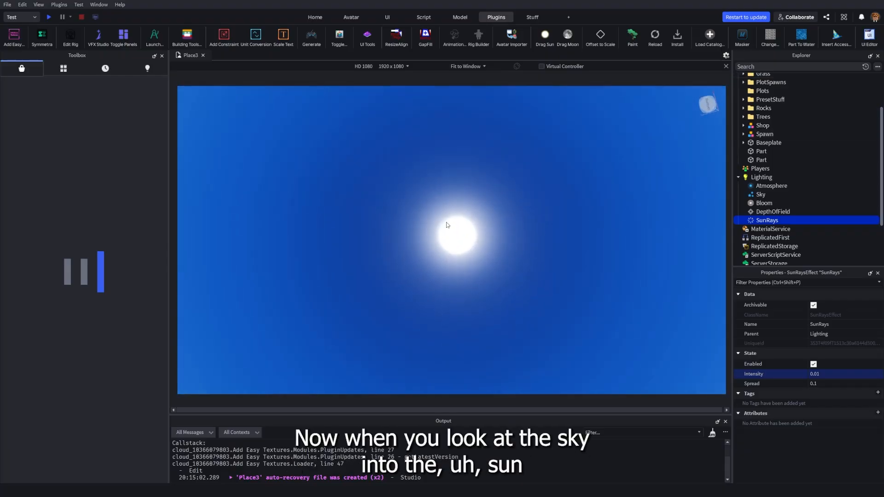
pyautogui.click(813, 364)
pyautogui.click(814, 364)
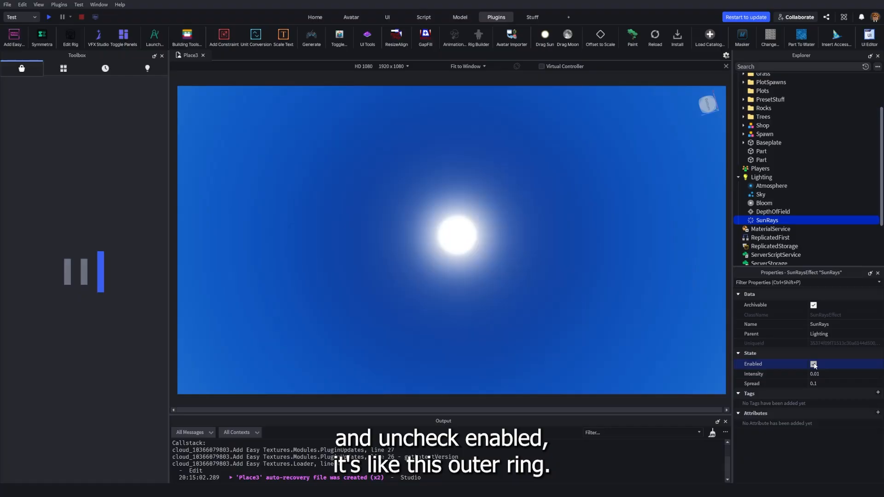
pyautogui.click(813, 365)
pyautogui.click(813, 364)
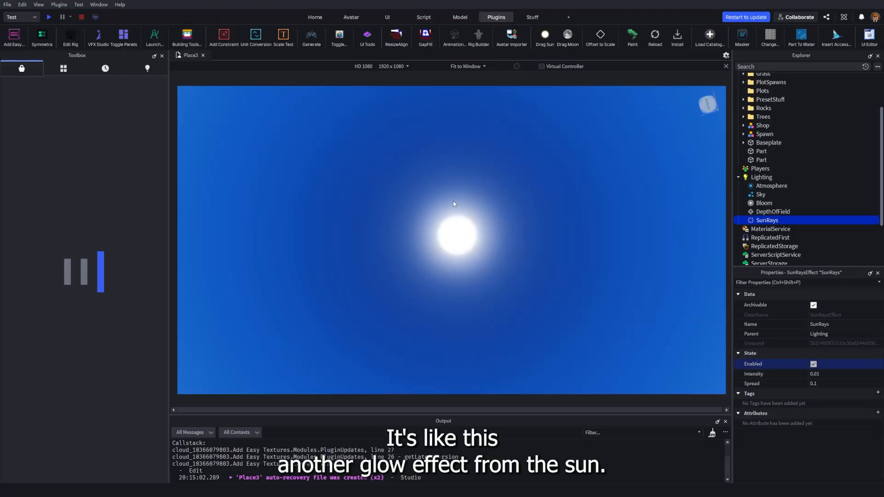
# - Try stronger SunRays values, setting the Intensity to 0.02 and the Spread to 0.204
pyautogui.click(836, 374)
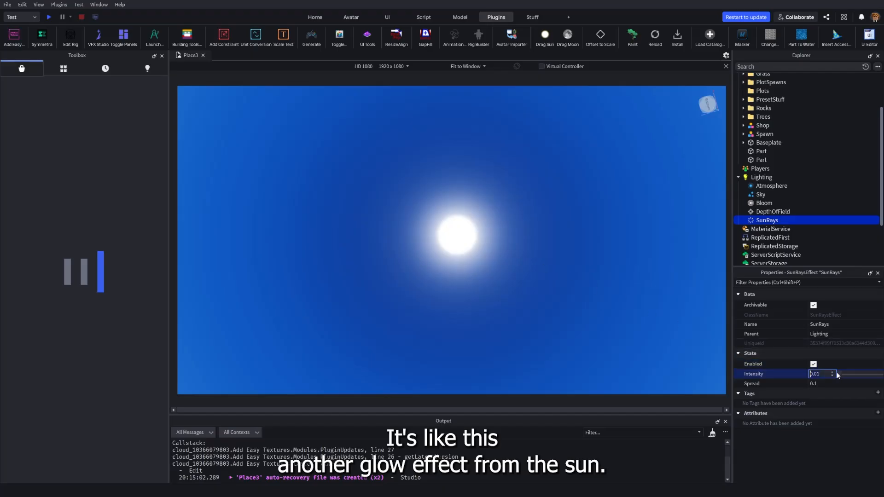
pyautogui.moveTo(840, 375); pyautogui.dragTo(844, 378)
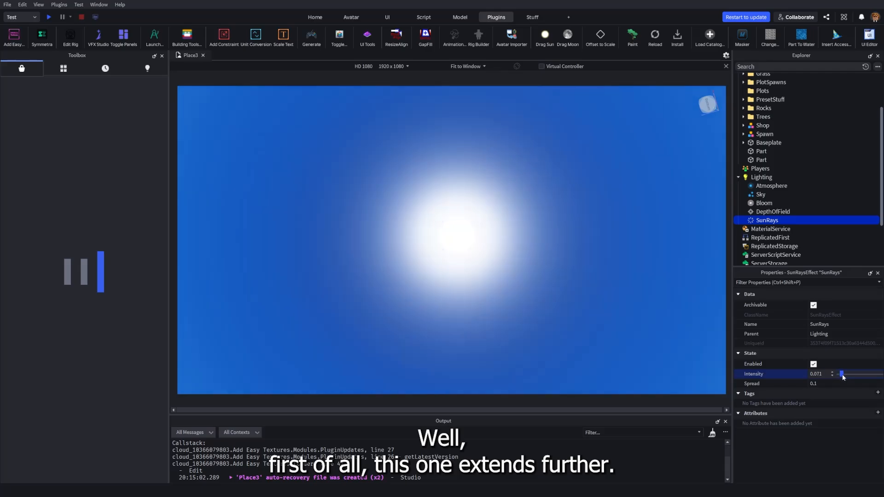
pyautogui.moveTo(844, 377); pyautogui.dragTo(841, 377)
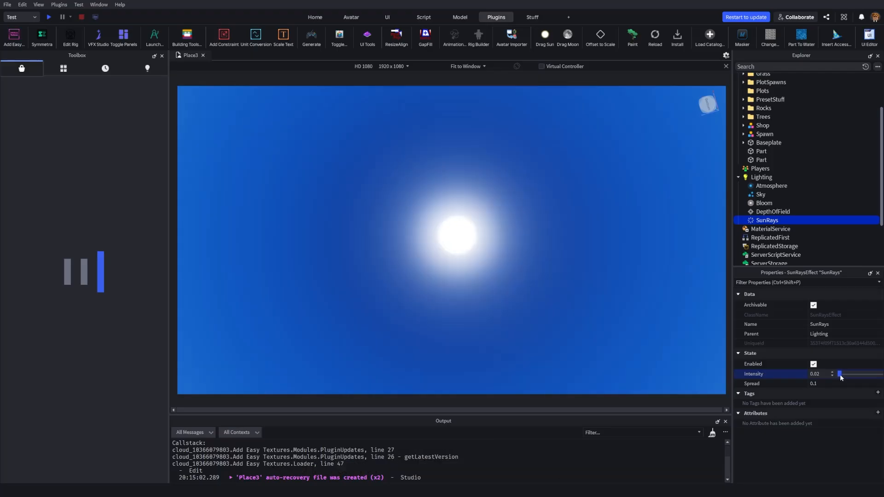
pyautogui.click(836, 382)
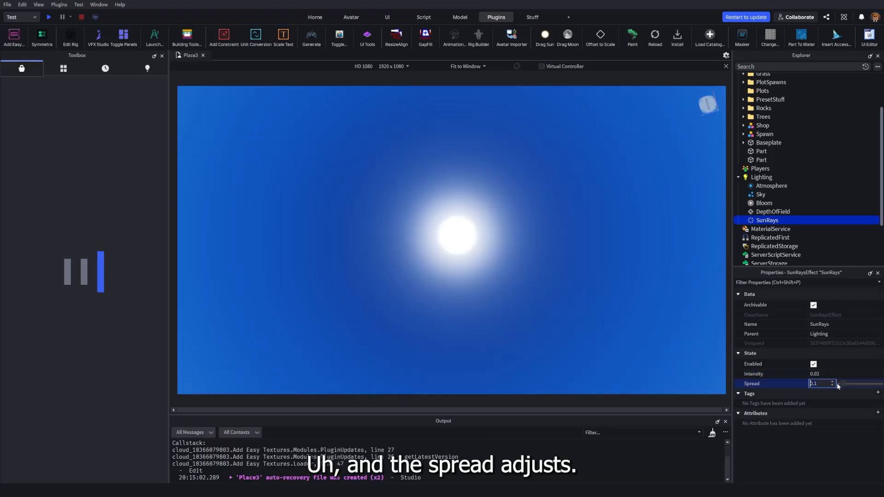
pyautogui.moveTo(844, 383)
pyautogui.mouseDown()
pyautogui.moveTo(880, 389)
pyautogui.moveTo(836, 386)
pyautogui.moveTo(857, 385)
pyautogui.moveTo(849, 390)
pyautogui.mouseUp()
# - Move under the striped shop roof so it partly covers the sun, and toggle SunRays off and on to compare the rays
pyautogui.moveTo(559, 309); pyautogui.dragTo(560, 308, button='right')
pyautogui.press('w')
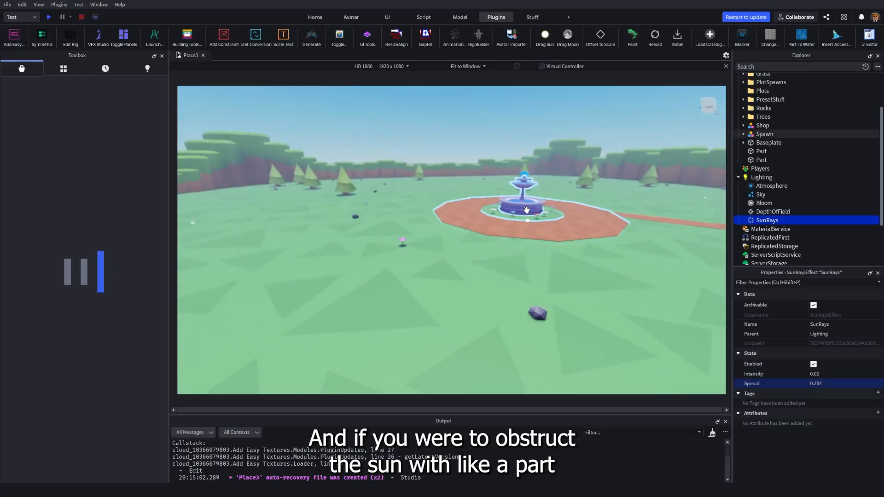
pyautogui.moveTo(531, 206); pyautogui.dragTo(530, 207, button='right')
pyautogui.press('w')
pyautogui.moveTo(406, 228); pyautogui.dragTo(467, 216, button='right')
pyautogui.press('w')
pyautogui.press('w')
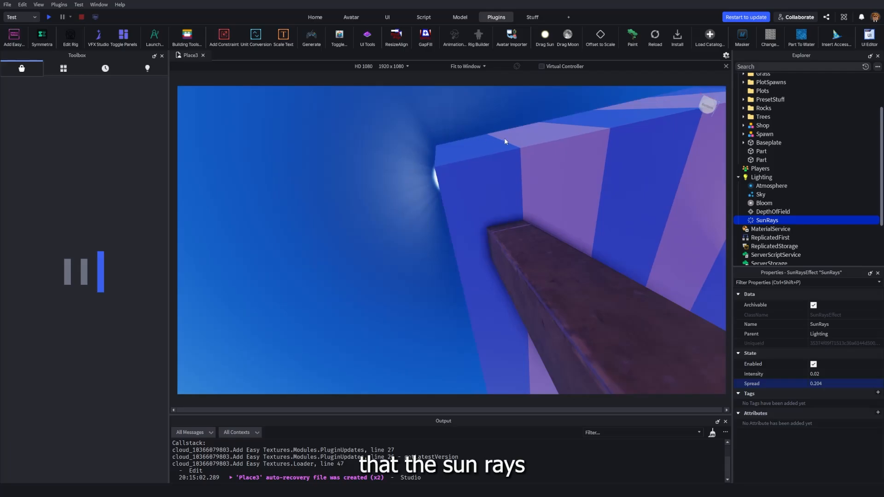
pyautogui.click(813, 364)
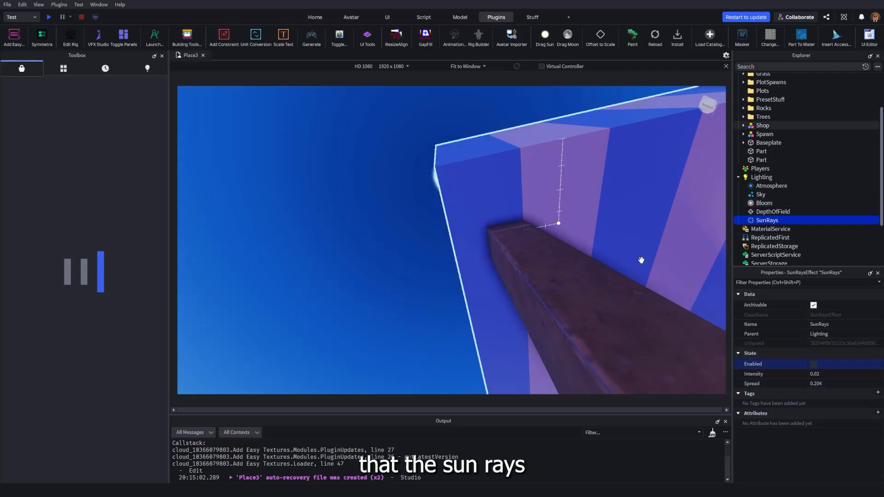
pyautogui.click(814, 363)
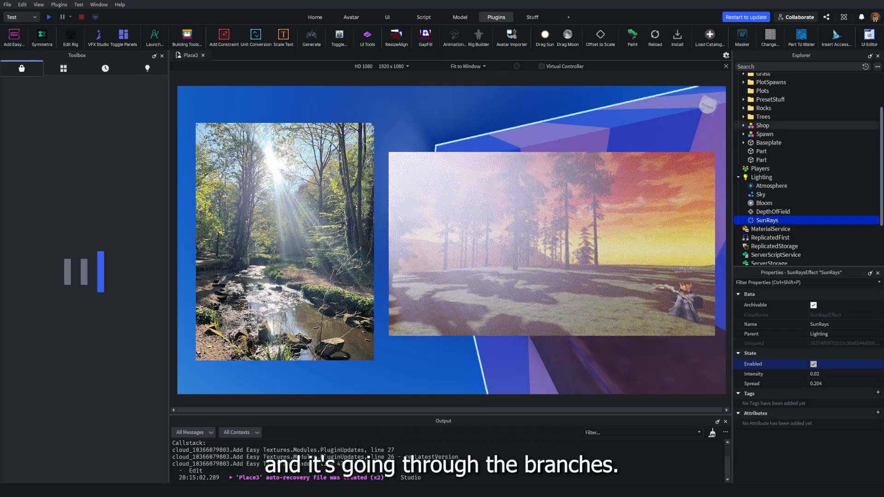
# - Add a ColorCorrection effect to Lighting
pyautogui.click(525, 149)
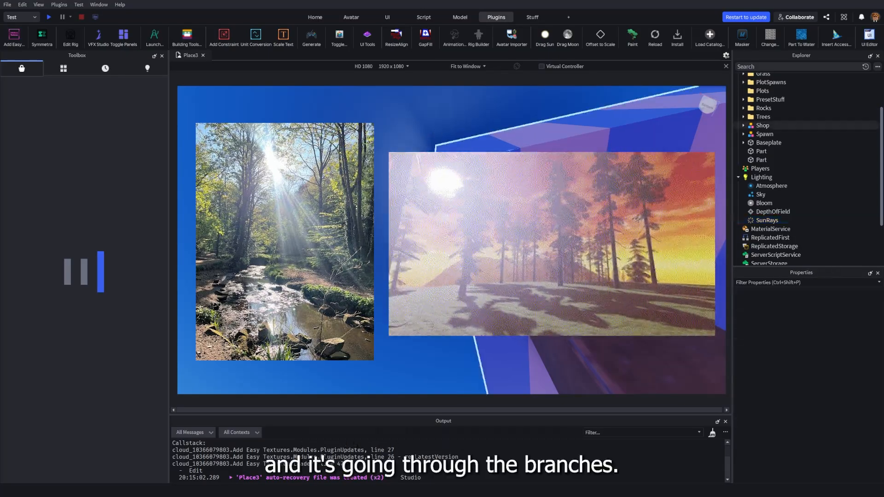
pyautogui.moveTo(525, 148); pyautogui.dragTo(525, 148, button='right')
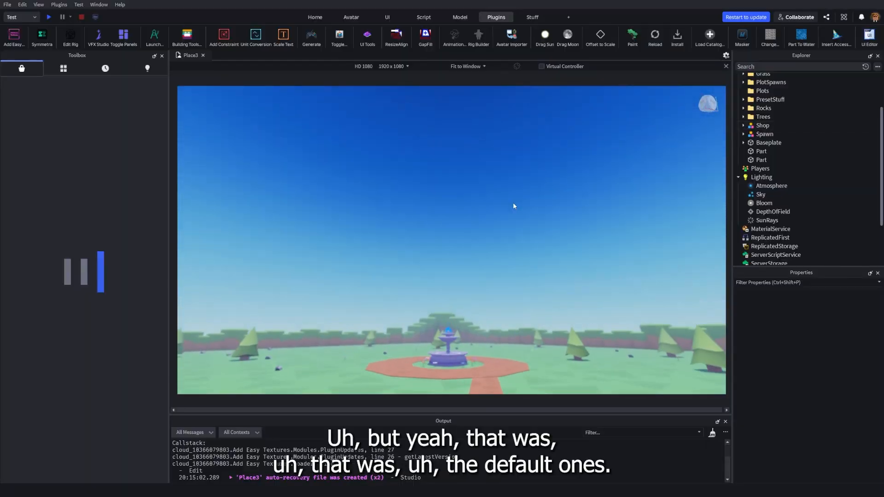
pyautogui.moveTo(512, 204); pyautogui.dragTo(523, 214, button='right')
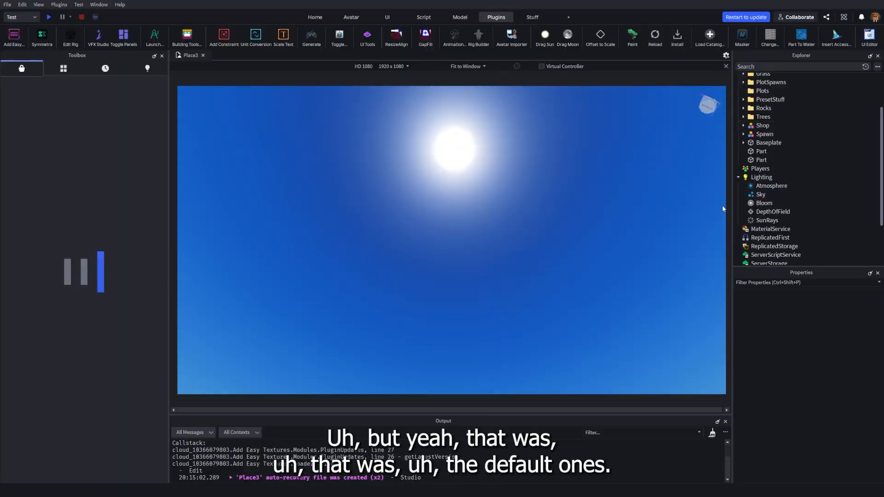
pyautogui.keyDown('shift'); pyautogui.click(757, 221); pyautogui.keyUp('shift')
pyautogui.press('Escape')
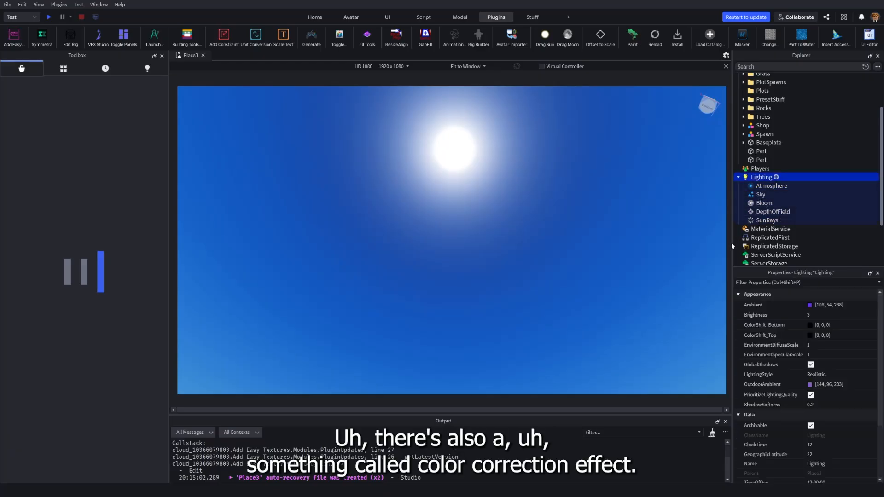
pyautogui.hotkey('ctrl', 'v')
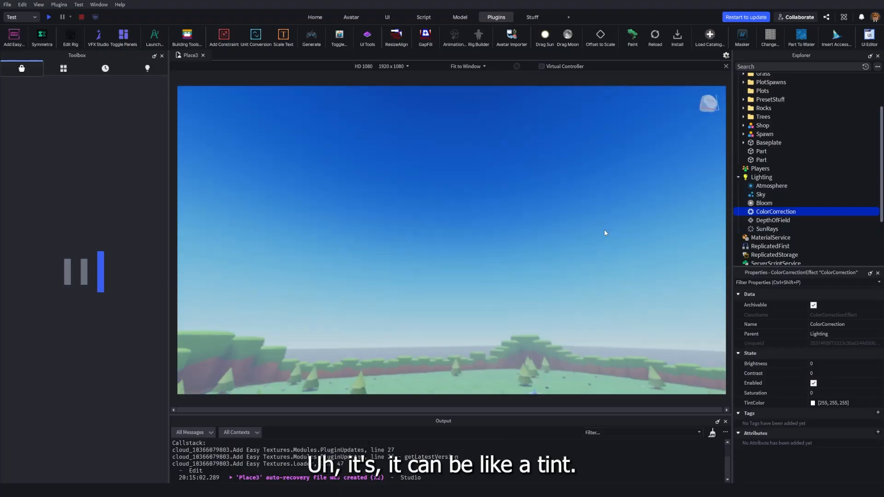
# - Face the fountain and test the ColorCorrection TintColor and Brightness, ending at white (255, 255, 255) and 0
pyautogui.moveTo(604, 233); pyautogui.dragTo(665, 282, button='right')
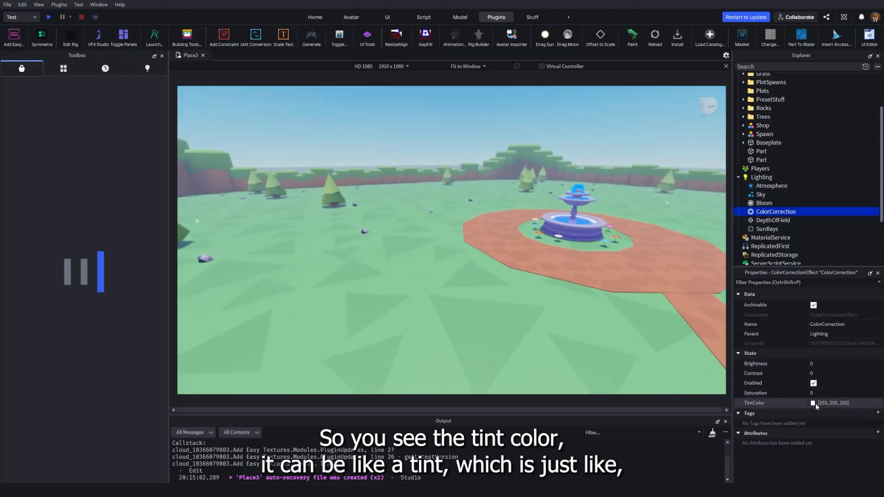
pyautogui.click(816, 403)
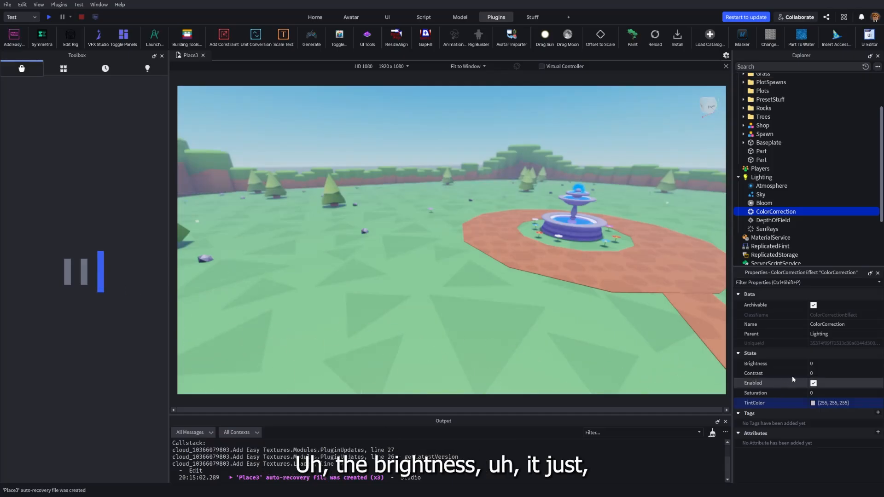
pyautogui.click(829, 363)
pyautogui.moveTo(859, 366)
pyautogui.mouseDown()
pyautogui.moveTo(869, 365)
pyautogui.moveTo(859, 367)
pyautogui.mouseUp()
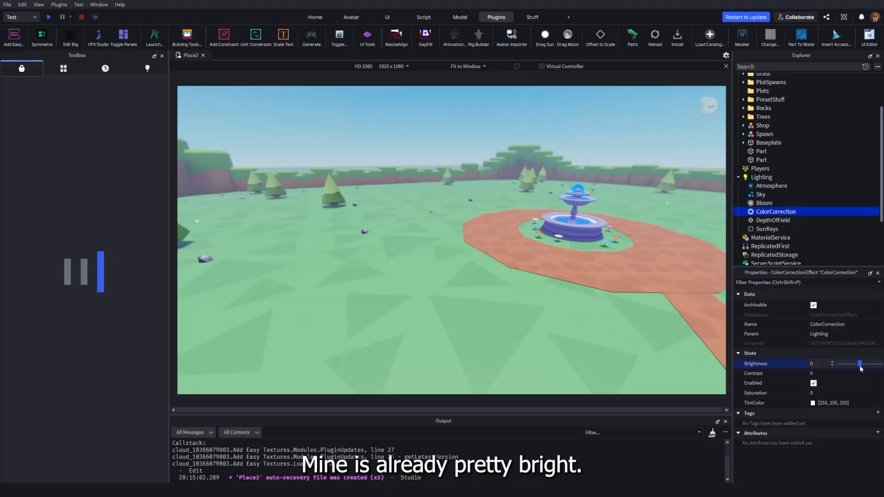
# - Try a Contrast of -0.7 on ColorCorrection, view the map with it, and reset the Contrast to 0
pyautogui.click(827, 373)
pyautogui.moveTo(859, 373)
pyautogui.mouseDown()
pyautogui.moveTo(874, 372)
pyautogui.moveTo(819, 379)
pyautogui.moveTo(846, 380)
pyautogui.mouseUp()
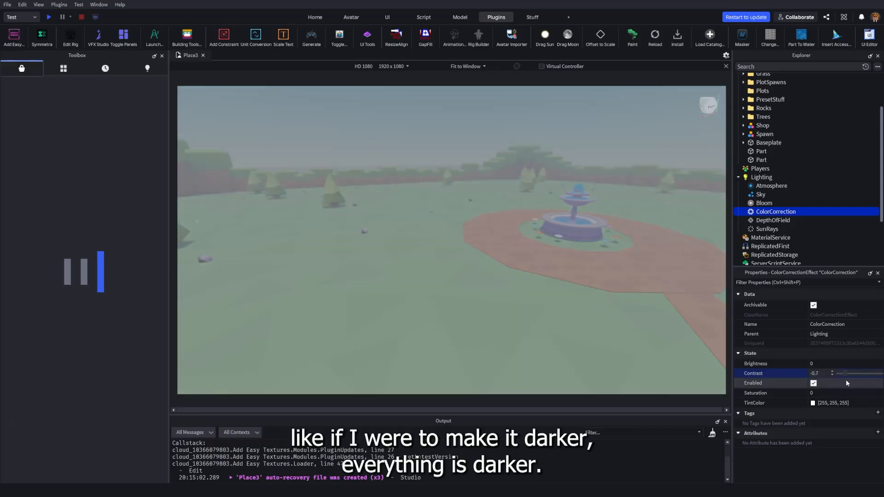
pyautogui.scroll(3, 580, 211)
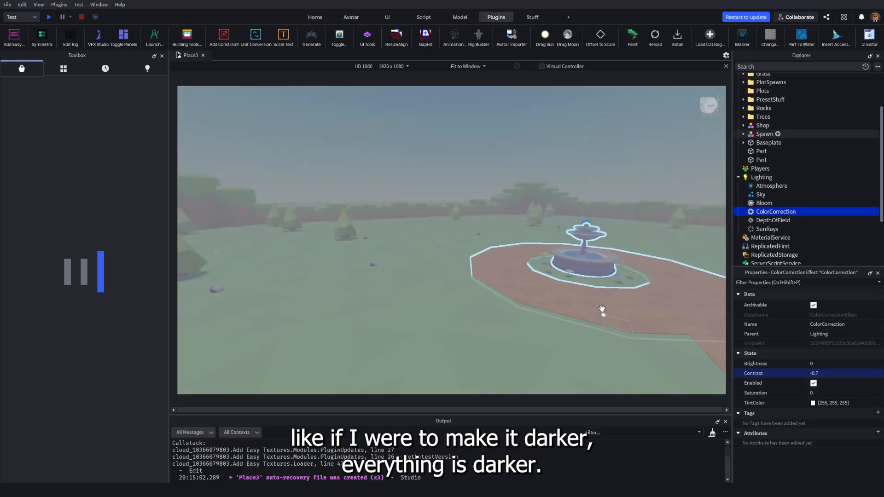
pyautogui.scroll(-3, 586, 209)
pyautogui.scroll(3, 571, 202)
pyautogui.scroll(-2, 551, 185)
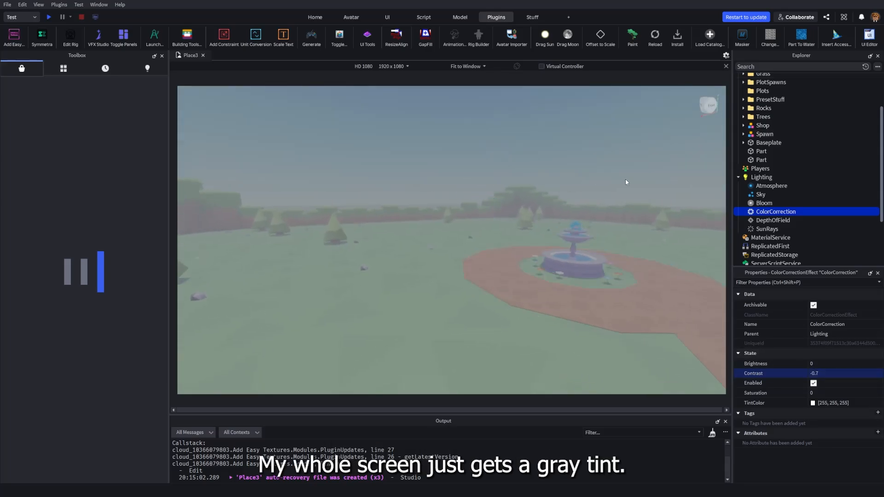
pyautogui.write('0')
pyautogui.press('Return')
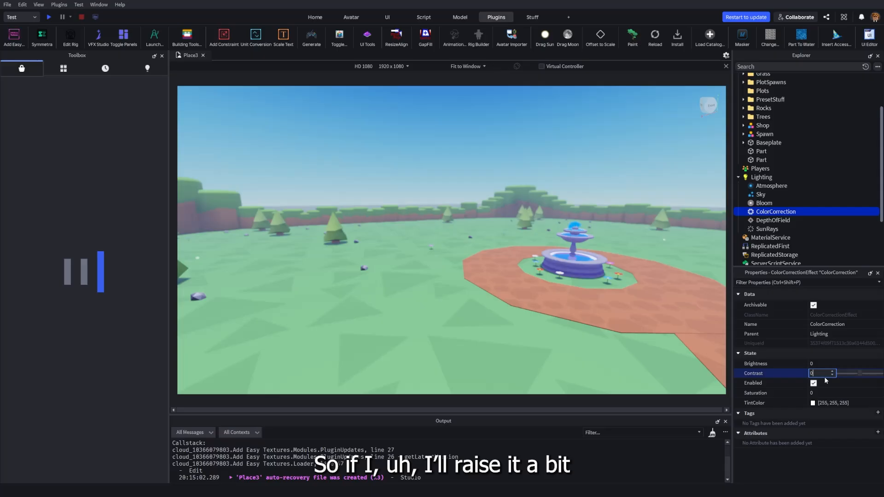
# - Set the ColorCorrection Contrast to 0.1, and set its Saturation to 0.1 after testing -1 on the map
pyautogui.click(828, 373)
pyautogui.moveTo(860, 374); pyautogui.dragTo(862, 375)
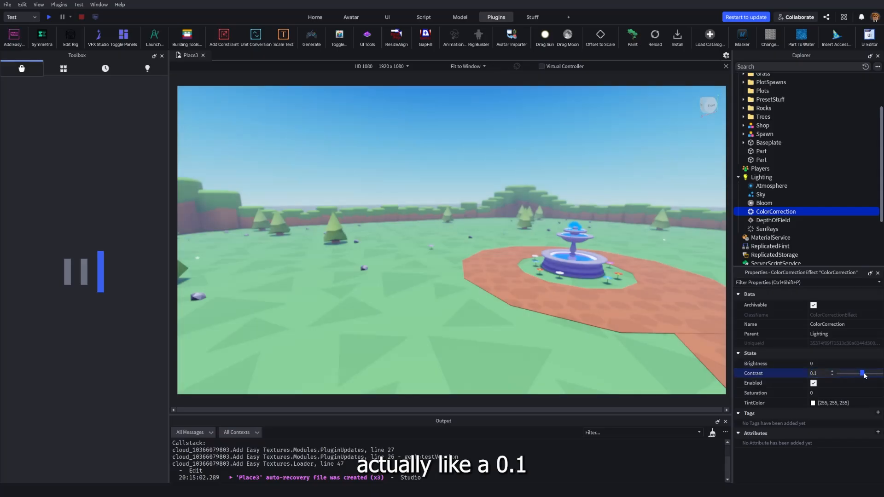
pyautogui.click(833, 394)
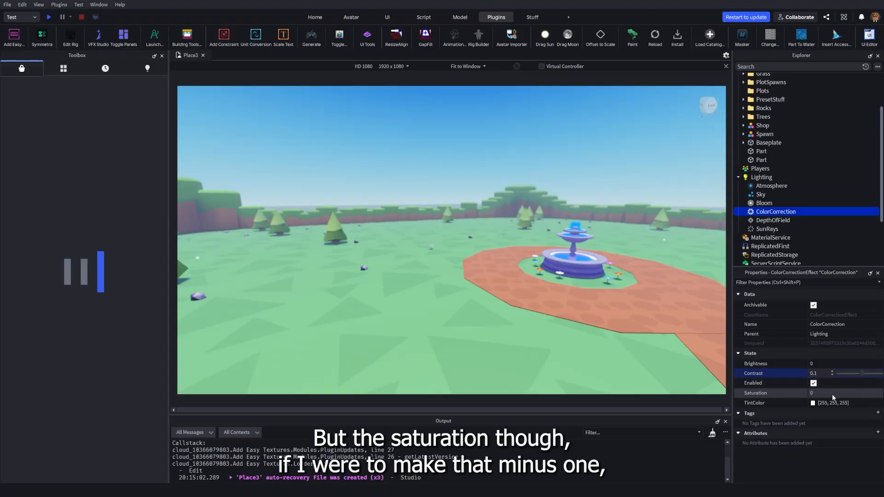
pyautogui.moveTo(861, 394); pyautogui.dragTo(832, 397)
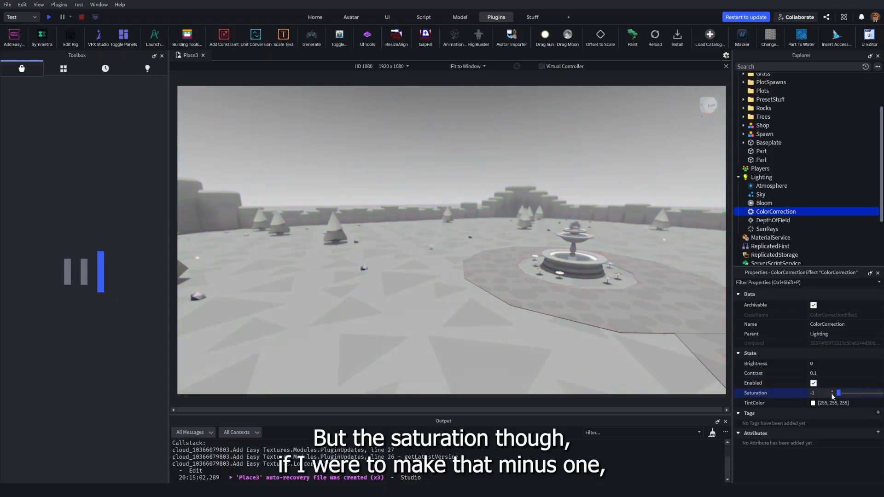
pyautogui.moveTo(637, 357); pyautogui.dragTo(500, 195, button='right')
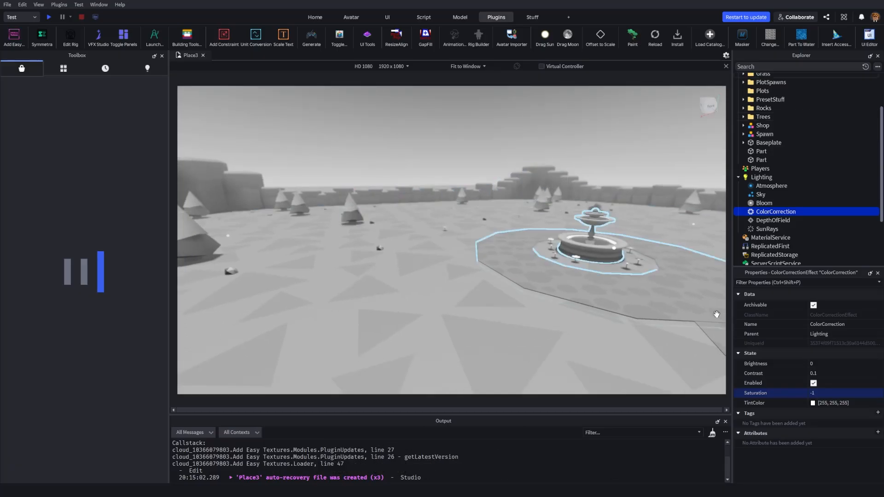
pyautogui.moveTo(839, 391); pyautogui.dragTo(863, 393)
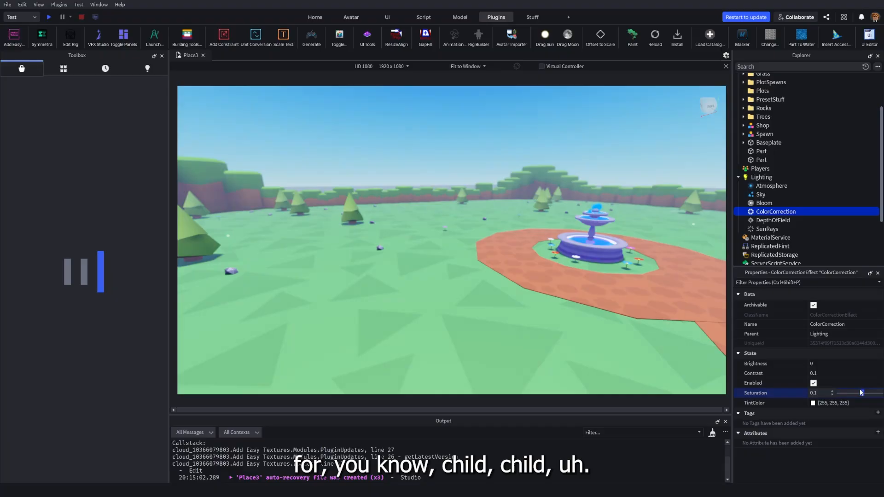
# - Toggle ColorCorrection off and on to compare the colors of the sky, the field and the fountain
pyautogui.moveTo(612, 277); pyautogui.dragTo(608, 296, button='right')
pyautogui.press('w')
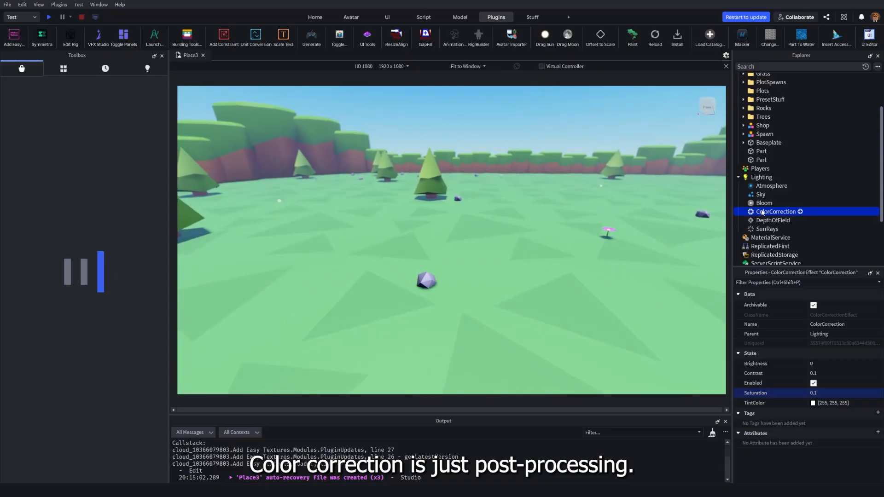
pyautogui.click(813, 383)
pyautogui.moveTo(609, 255); pyautogui.dragTo(704, 258, button='right')
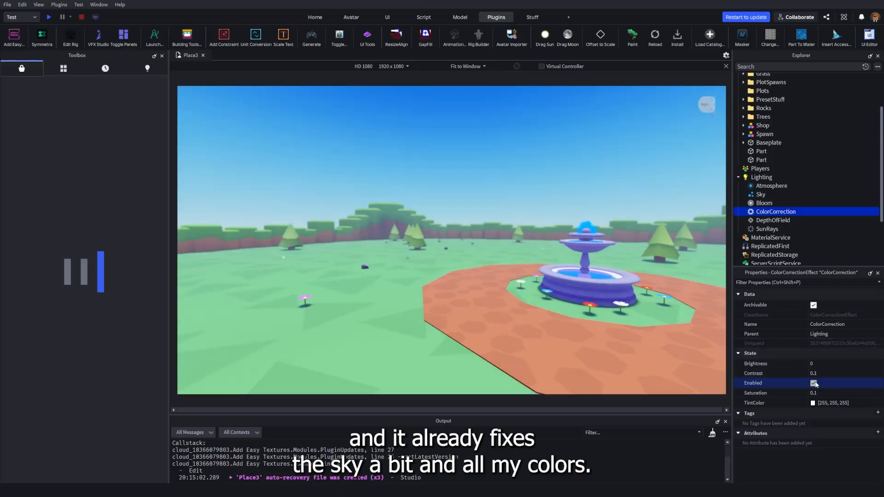
pyautogui.click(652, 212)
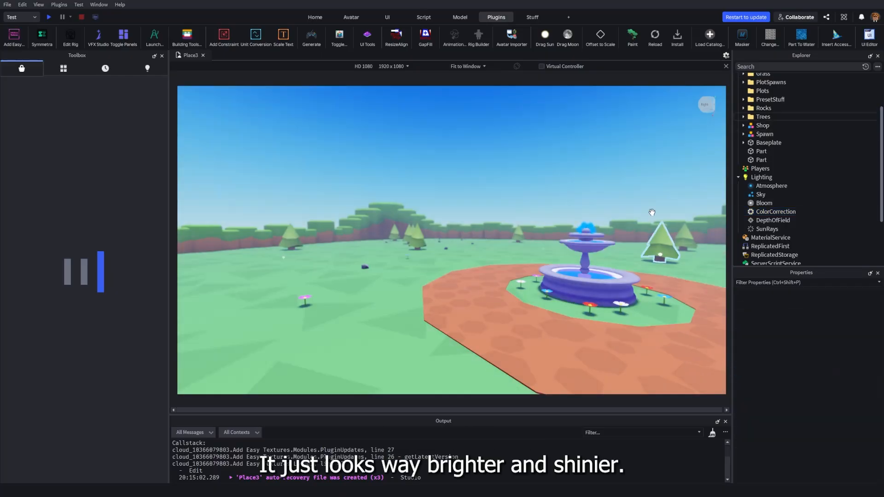
pyautogui.moveTo(596, 149); pyautogui.dragTo(598, 150, button='right')
pyautogui.press('w')
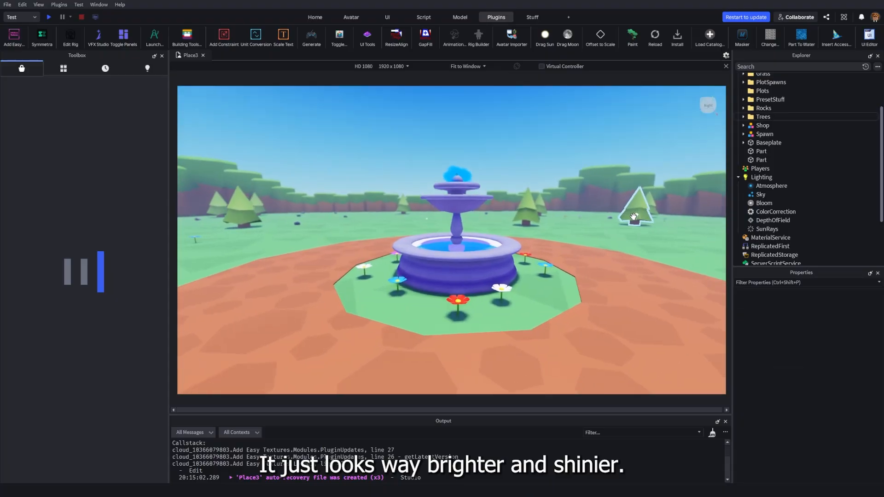
pyautogui.press('s')
# - Add a Blur effect to Lighting, try it at Size 56, and remove it again
pyautogui.click(762, 177)
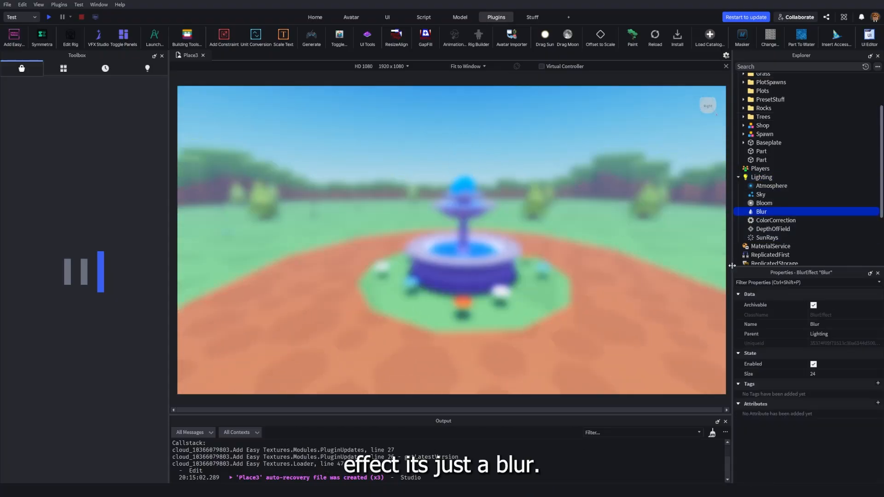
pyautogui.moveTo(858, 375); pyautogui.dragTo(848, 378)
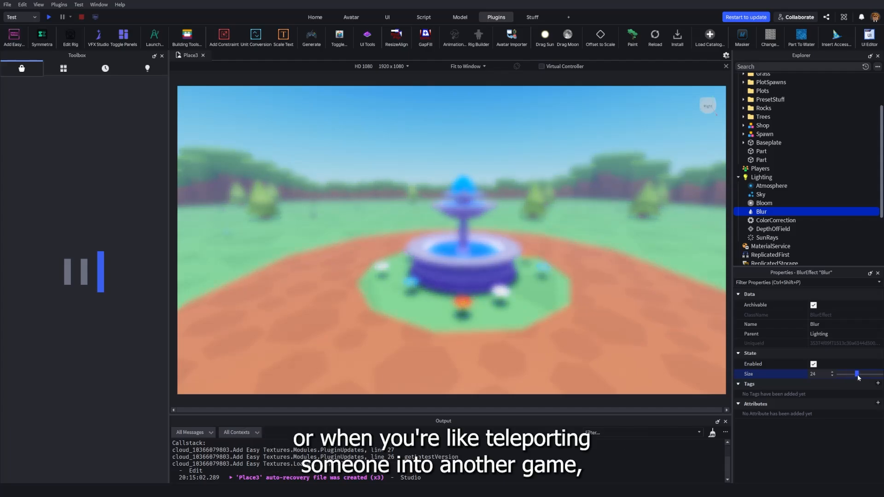
pyautogui.moveTo(872, 376); pyautogui.dragTo(882, 375)
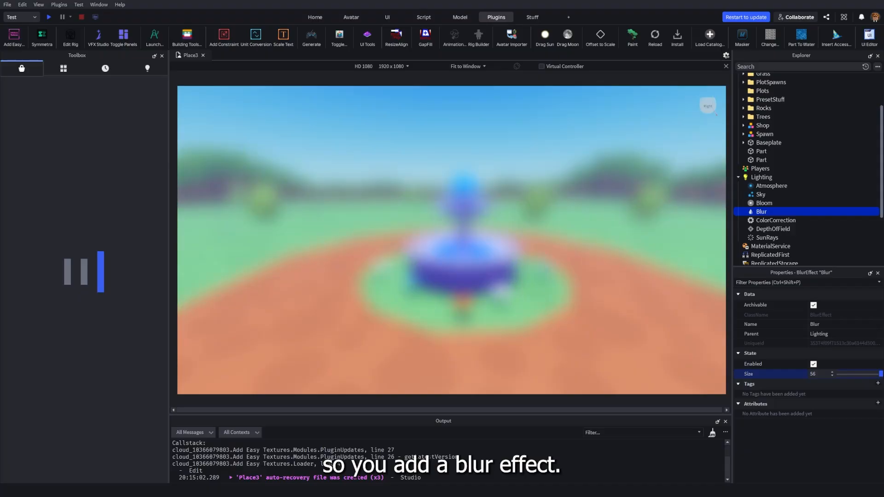
pyautogui.click(814, 364)
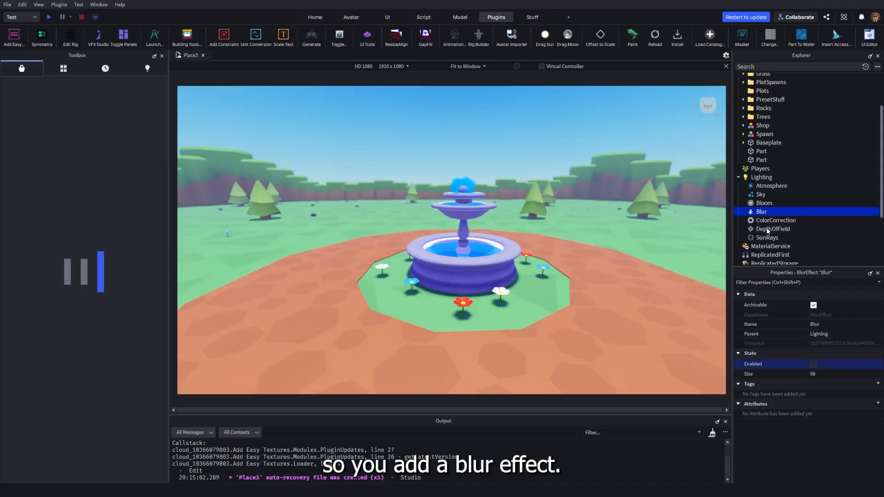
pyautogui.press('Delete')
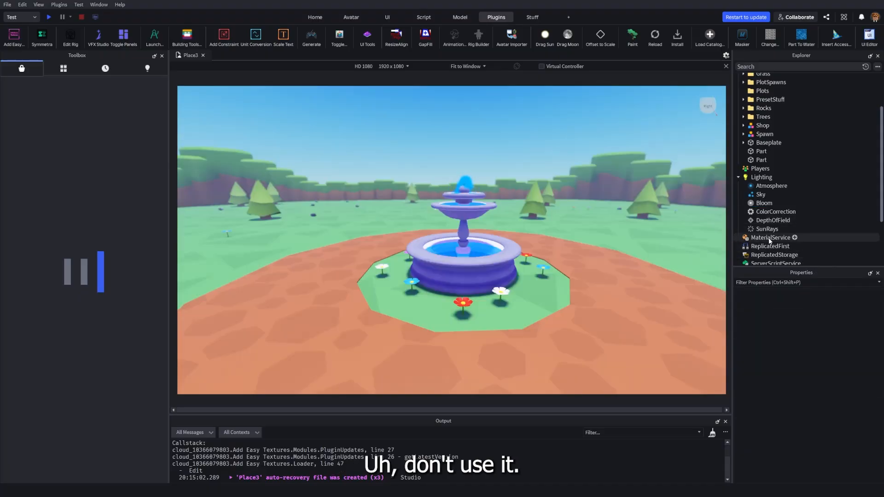
# - Look over the Lighting properties, clear the selection, and collapse the Lighting service's children
pyautogui.click(757, 181)
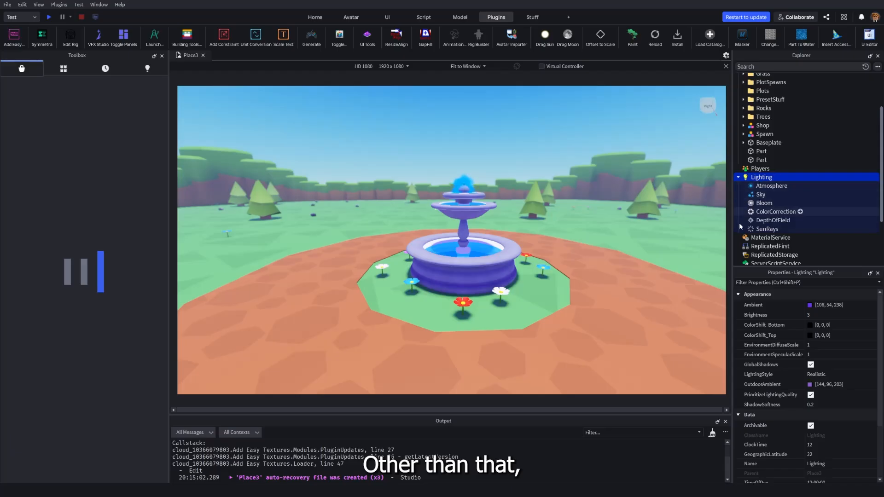
pyautogui.scroll(-3, 805, 369)
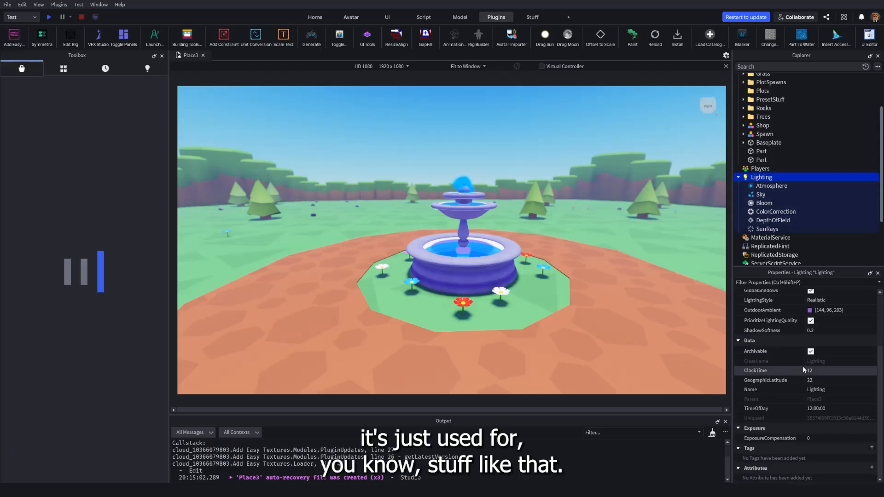
pyautogui.press('Escape')
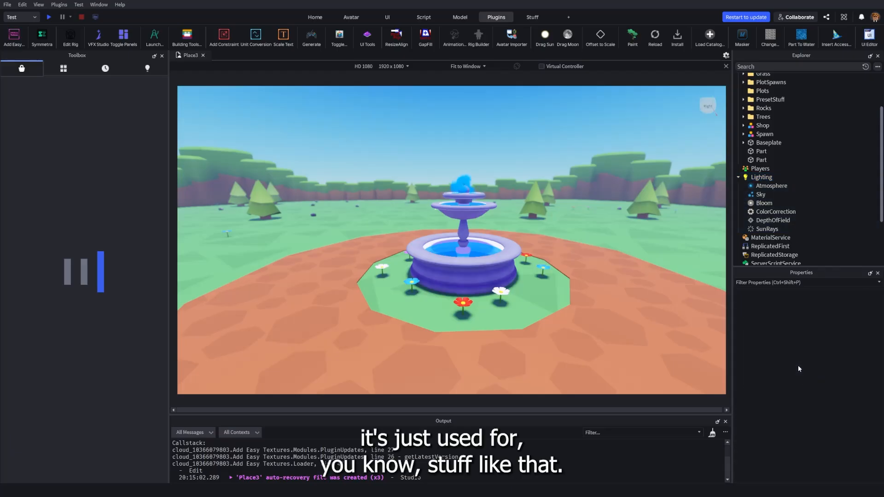
pyautogui.click(738, 178)
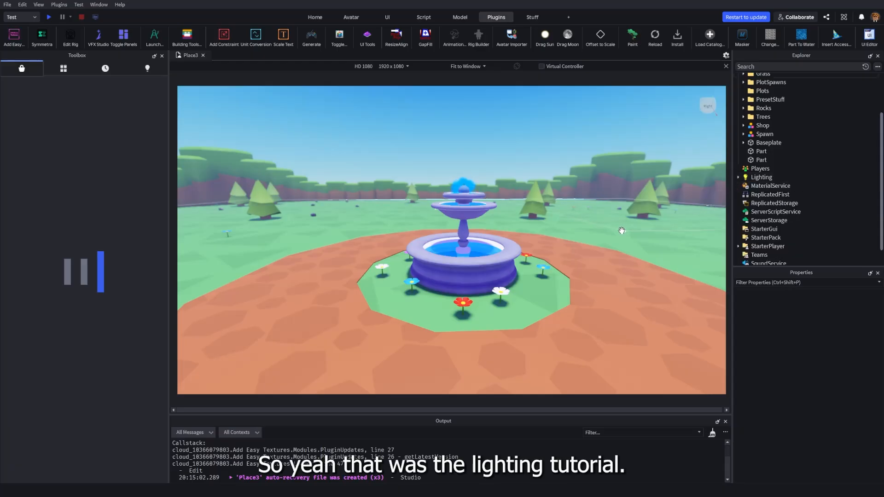
# - Examine the finished lighting around the fountain from close up, from above, and across the surrounding field
pyautogui.press('d')
pyautogui.press('a')
pyautogui.press('w')
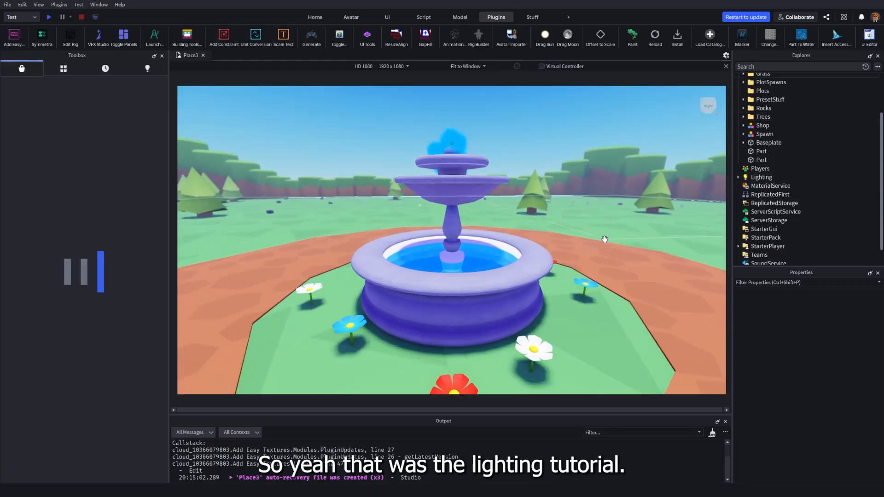
pyautogui.moveTo(605, 239); pyautogui.dragTo(601, 241, button='right')
pyautogui.press('e')
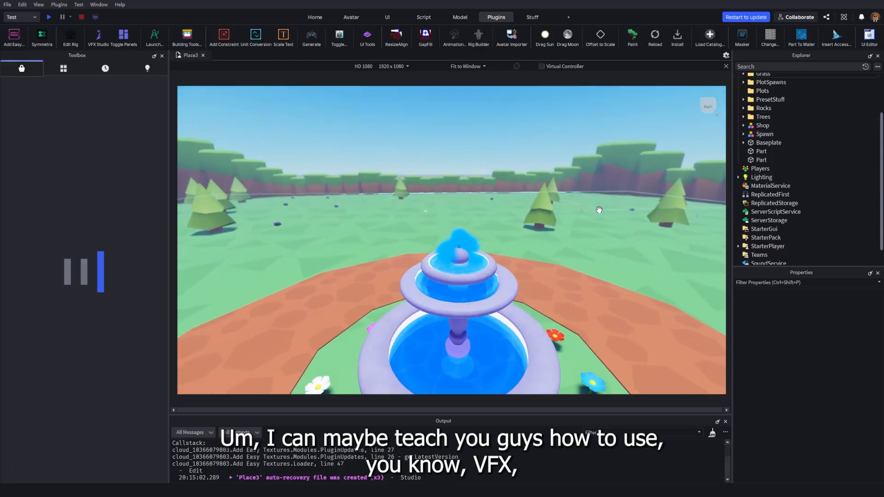
pyautogui.press('q')
pyautogui.press('w')
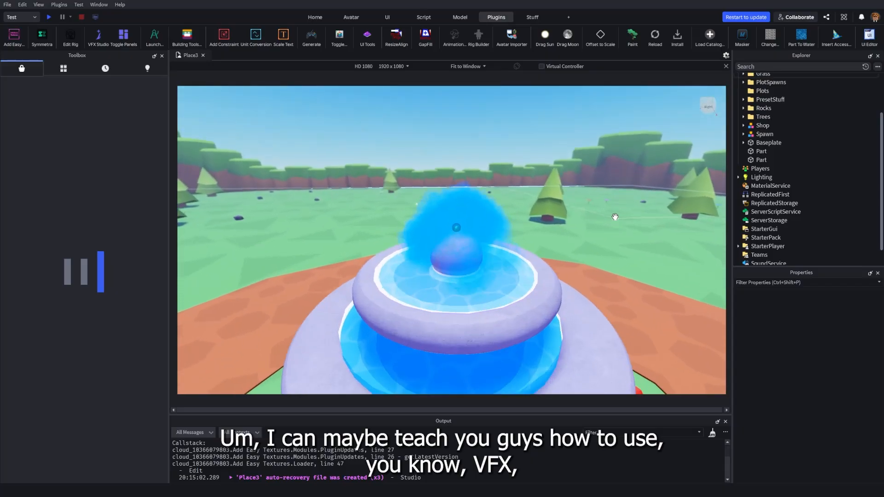
pyautogui.press('w')
pyautogui.press('s')
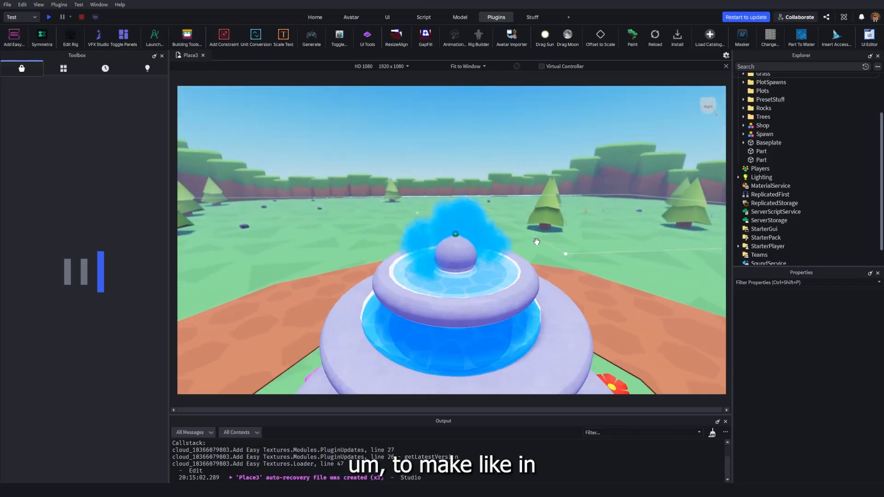
pyautogui.moveTo(536, 242); pyautogui.dragTo(495, 202, button='right')
pyautogui.press('q')
pyautogui.press('s')
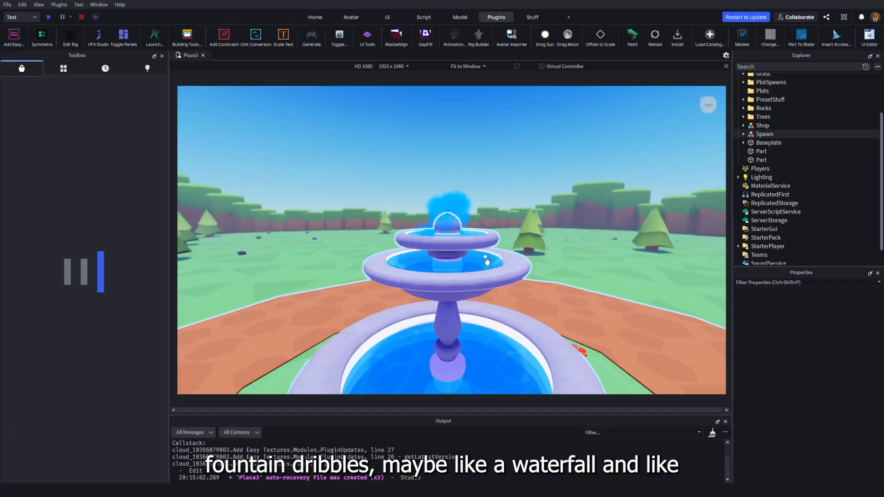
pyautogui.press('a')
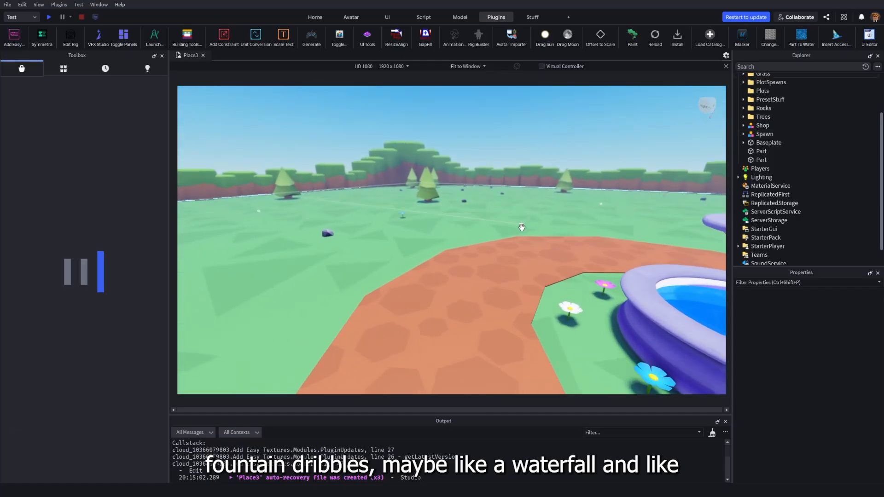
pyautogui.press('d')
pyautogui.press('s')
pyautogui.moveTo(533, 240); pyautogui.dragTo(398, 174, button='right')
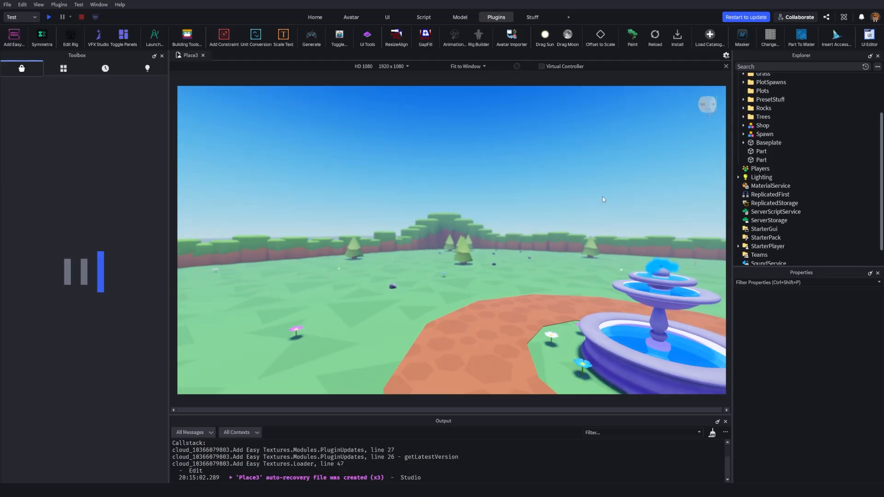
pyautogui.moveTo(599, 210)
pyautogui.mouseDown(button='right')
pyautogui.moveTo(585, 223)
pyautogui.moveTo(593, 225)
pyautogui.moveTo(592, 211)
pyautogui.moveTo(585, 246)
pyautogui.mouseUp(button='right')
pyautogui.press('s')
pyautogui.press('w')
pyautogui.press('w')
pyautogui.press('s')
pyautogui.press('w')
pyautogui.press('s')
pyautogui.press('w')
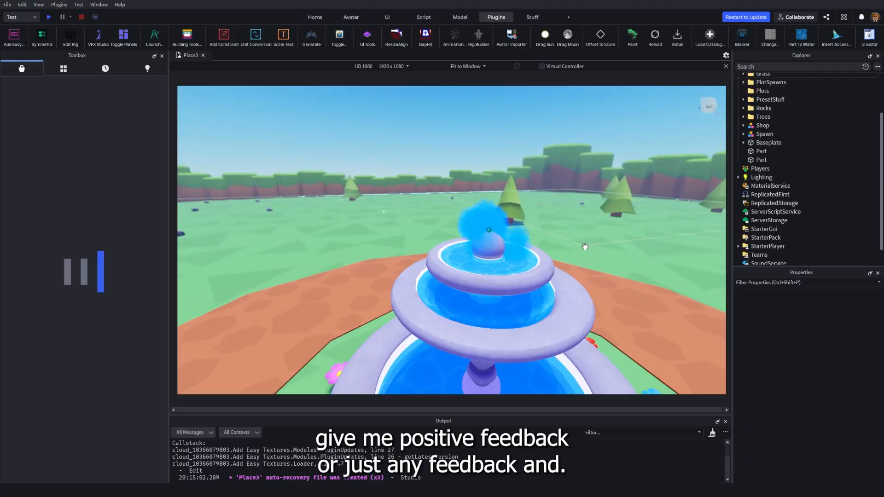
pyautogui.press('s')
pyautogui.press('w')
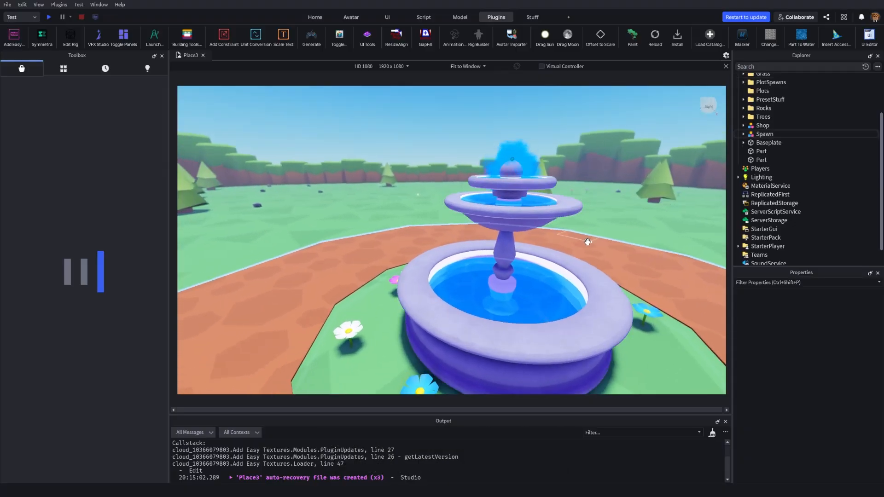